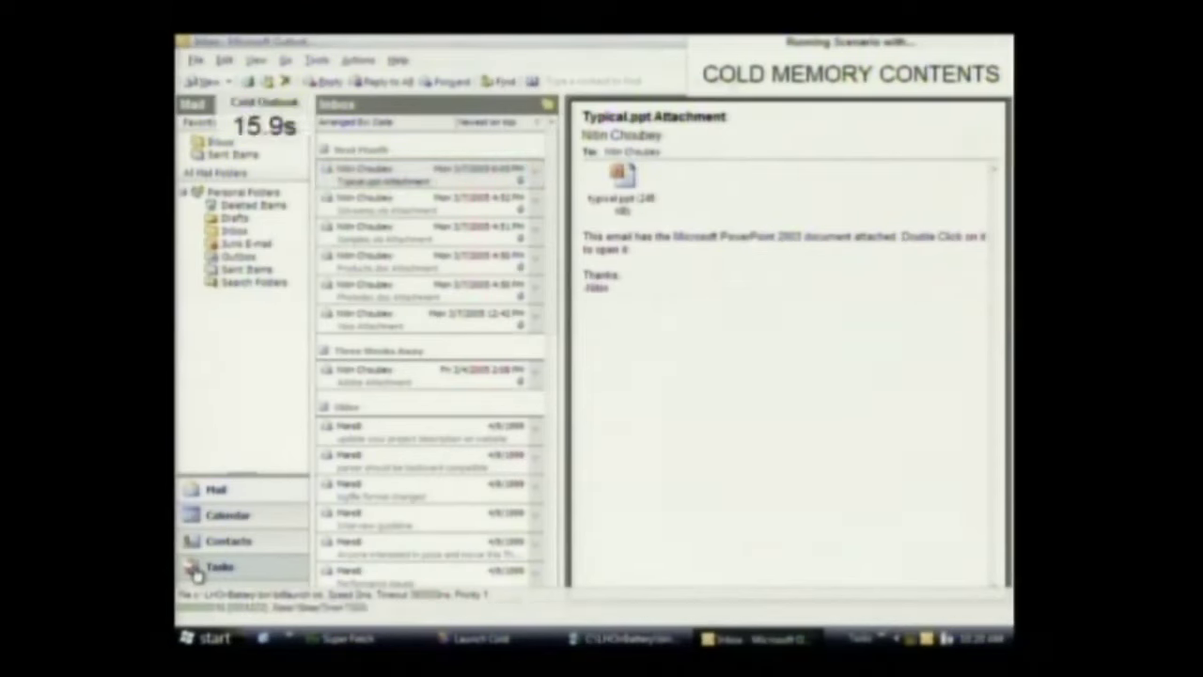
# - Exit Outlook, Visio and PowerPoint in turn after their cold launches
pyautogui.click(196, 59)
pyautogui.click(263, 311)
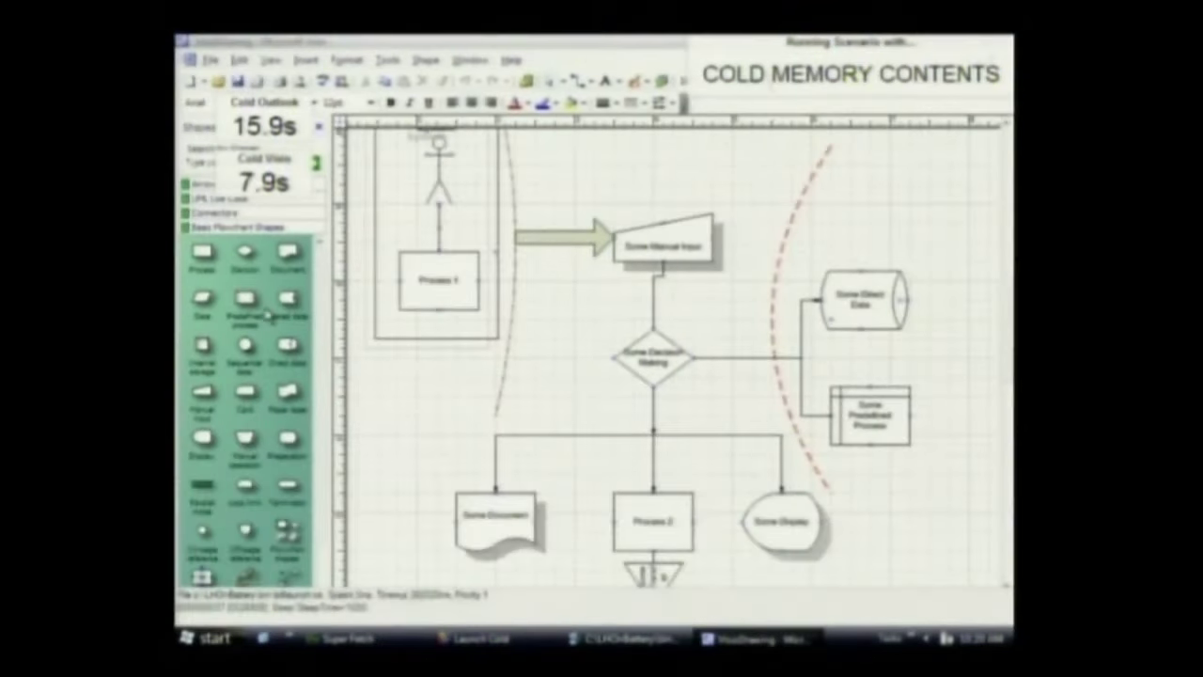
pyautogui.hotkey('alt', 'f')
pyautogui.press('x')
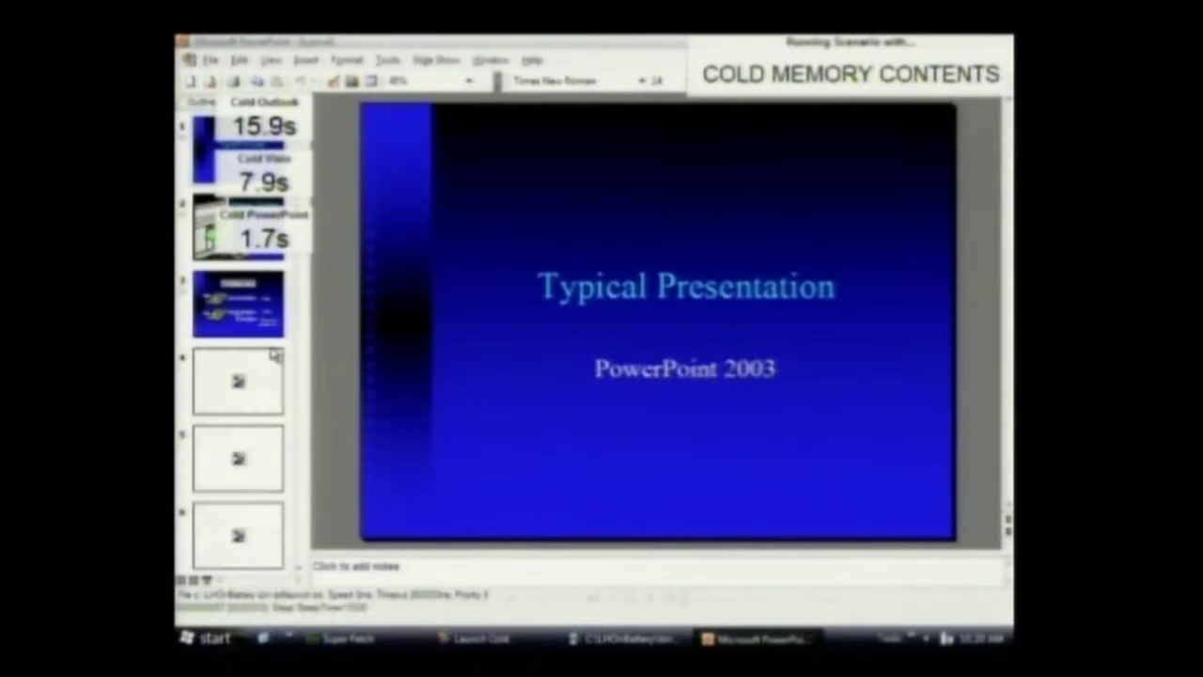
pyautogui.click(212, 63)
pyautogui.click(304, 410)
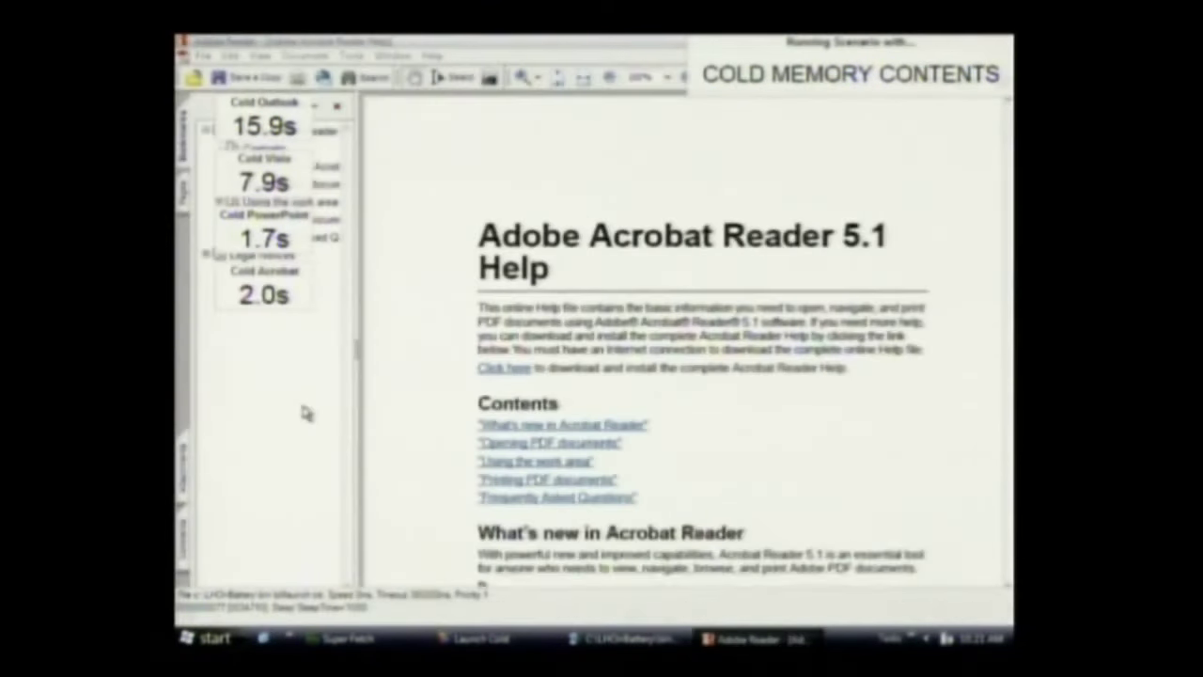
# - Exit Acrobat, Access and OneNote after their cold launches, opening Publisher's File menu
pyautogui.hotkey('alt', 'f')
pyautogui.click(331, 314)
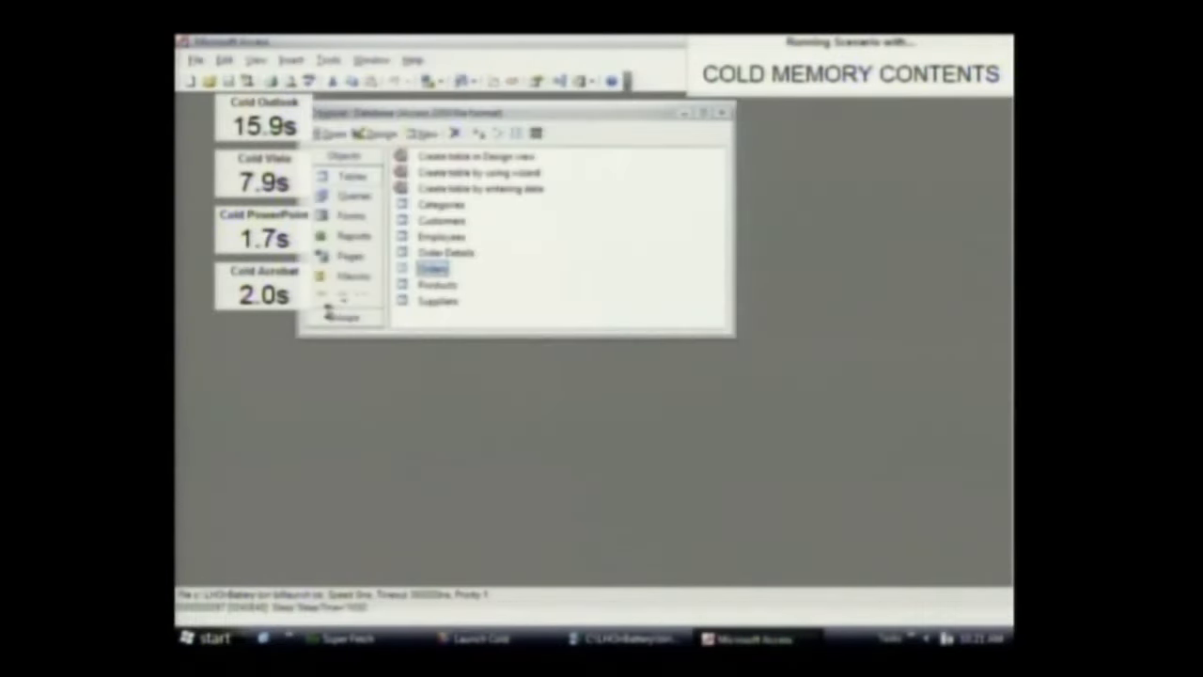
pyautogui.hotkey('alt', 'f')
pyautogui.click(314, 361)
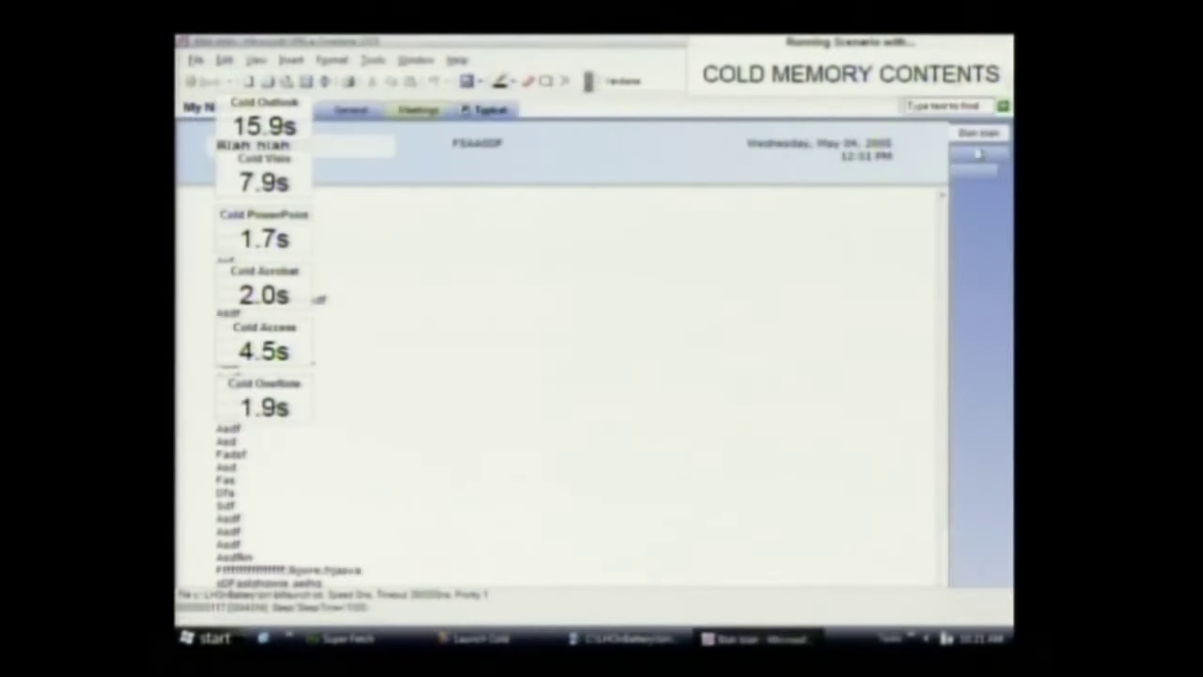
pyautogui.hotkey('alt', 'f')
pyautogui.click(310, 365)
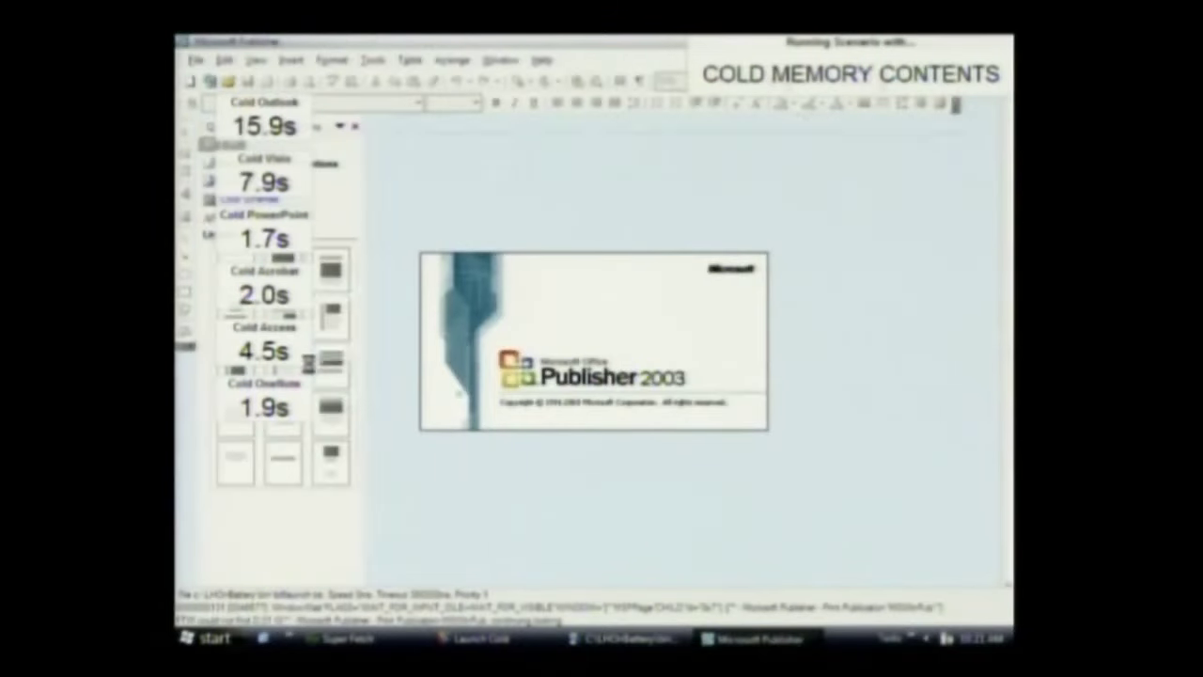
pyautogui.hotkey('alt', 'f')
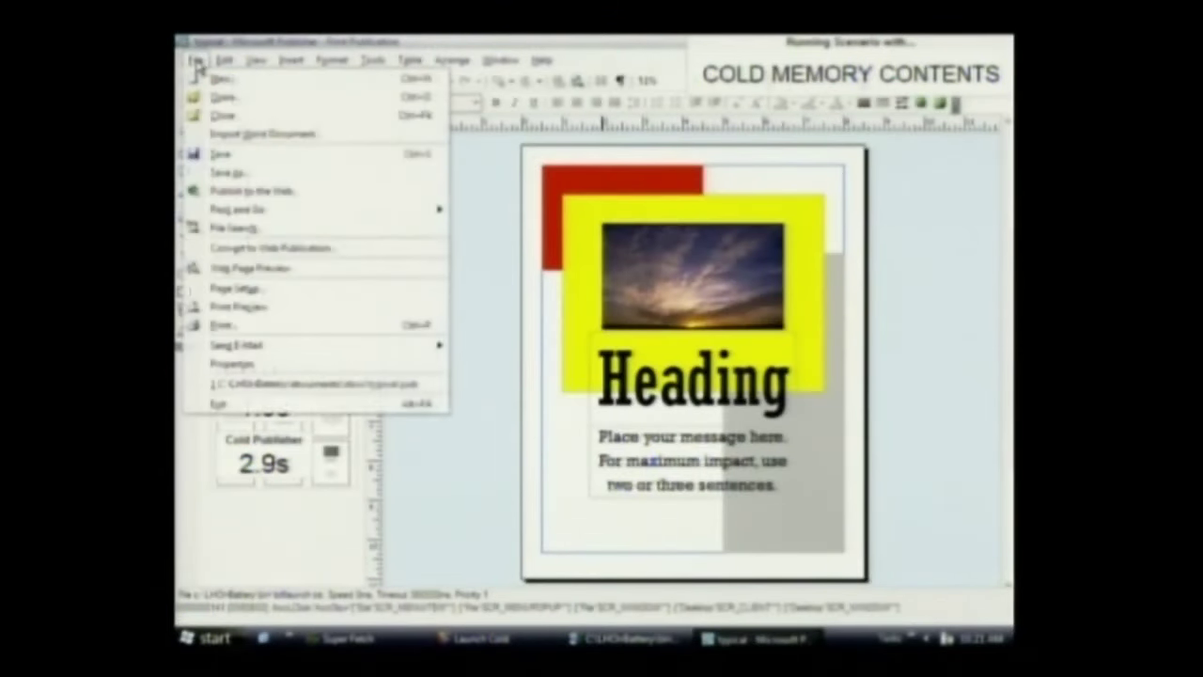
# - Exit Publisher to end the cold run at a 36.8s total
pyautogui.click(315, 403)
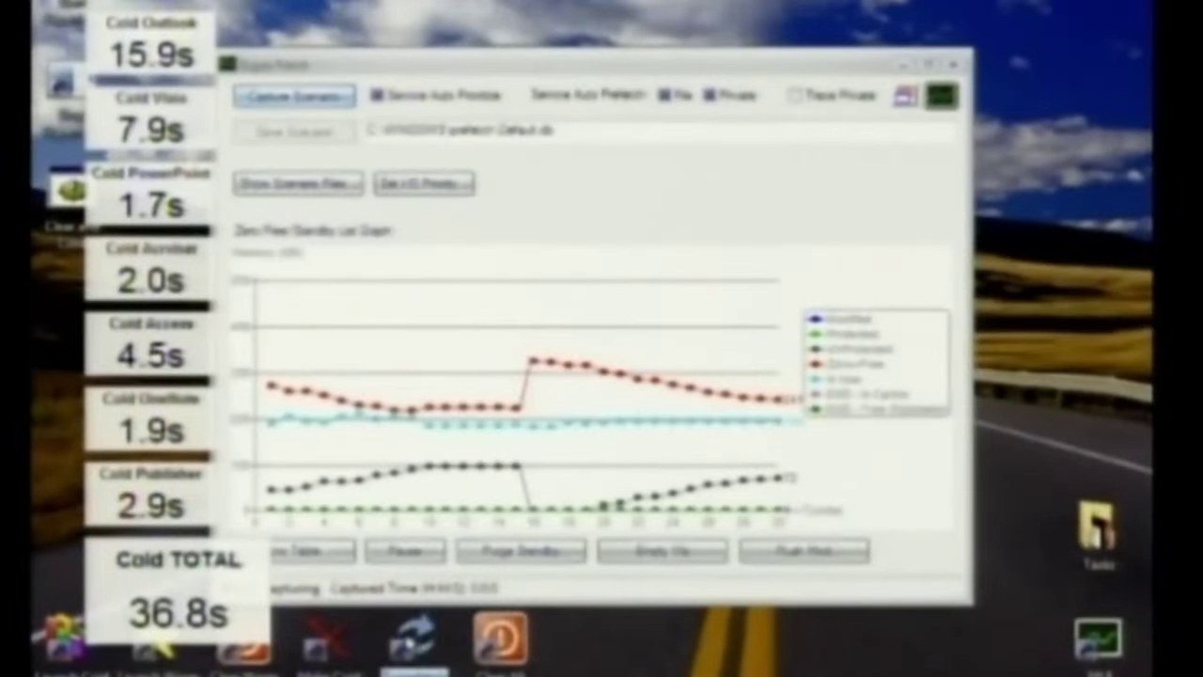
# - Relaunch Outlook with SuperFetch, then exit Outlook, Visio and PowerPoint in turn
pyautogui.click(414, 641)
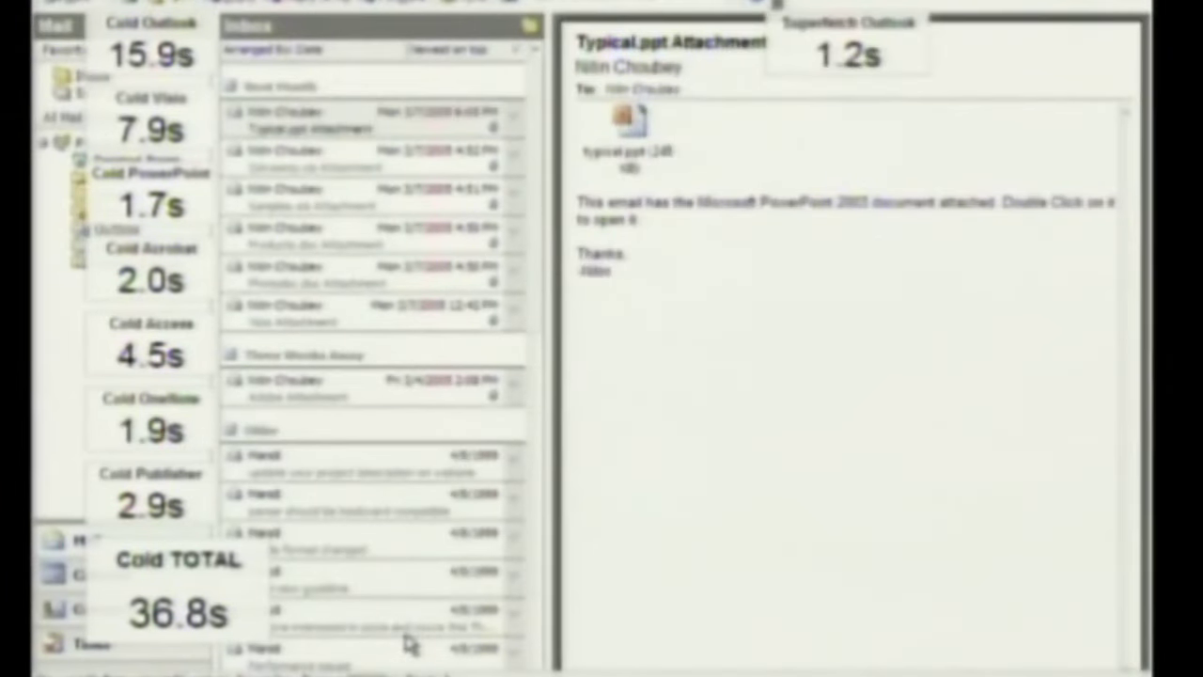
pyautogui.hotkey('alt', 'F4')
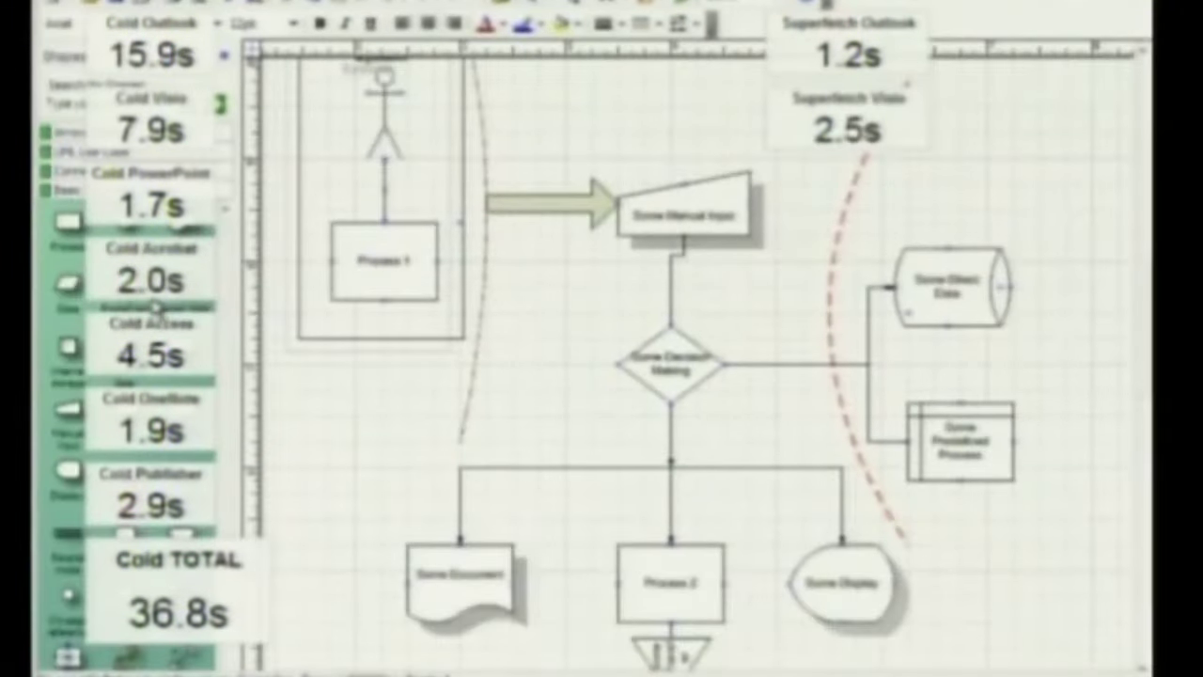
pyautogui.hotkey('alt', 'f')
pyautogui.click(160, 346)
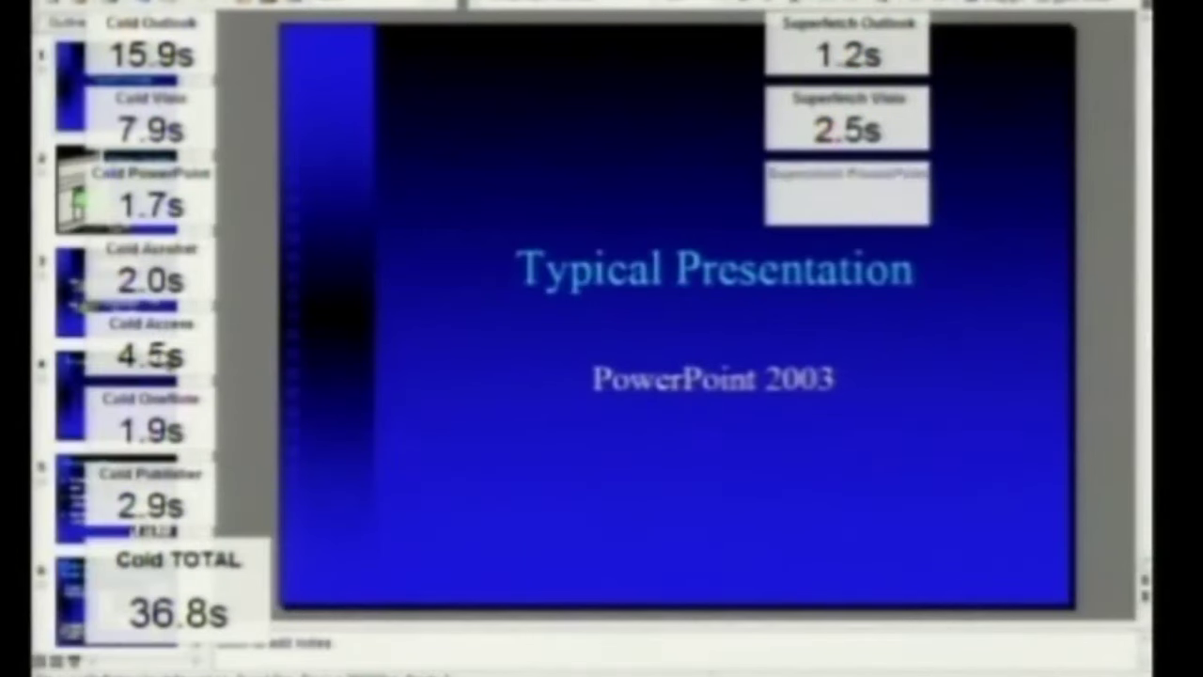
pyautogui.hotkey('alt', 'f')
pyautogui.click(204, 430)
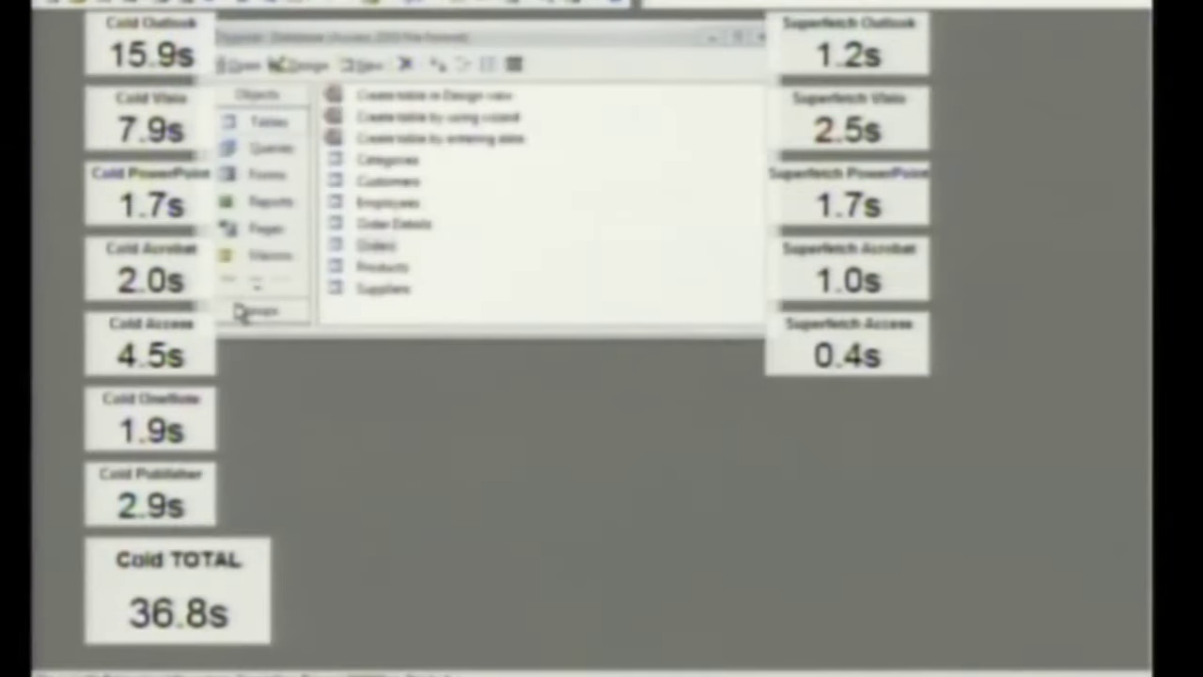
# - Exit Access and OneNote to record their SuperFetch times, opening Publisher's File menu
pyautogui.hotkey('alt', 'f')
pyautogui.click(215, 374)
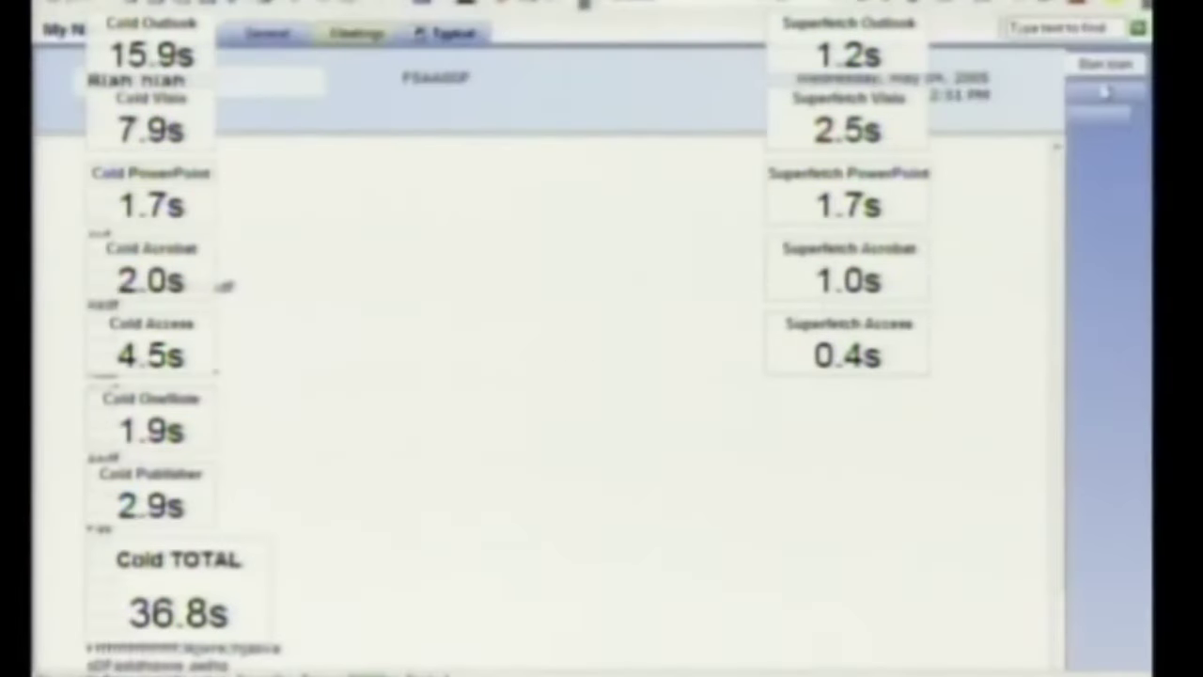
pyautogui.hotkey('alt', 'f')
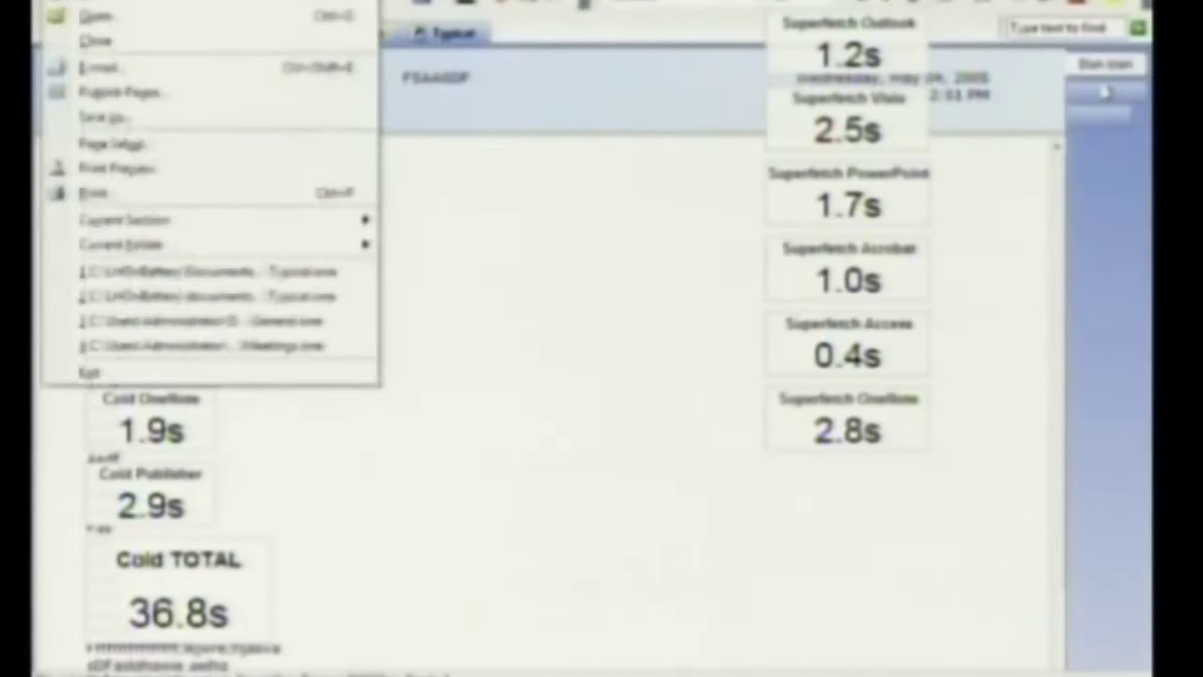
pyautogui.click(215, 374)
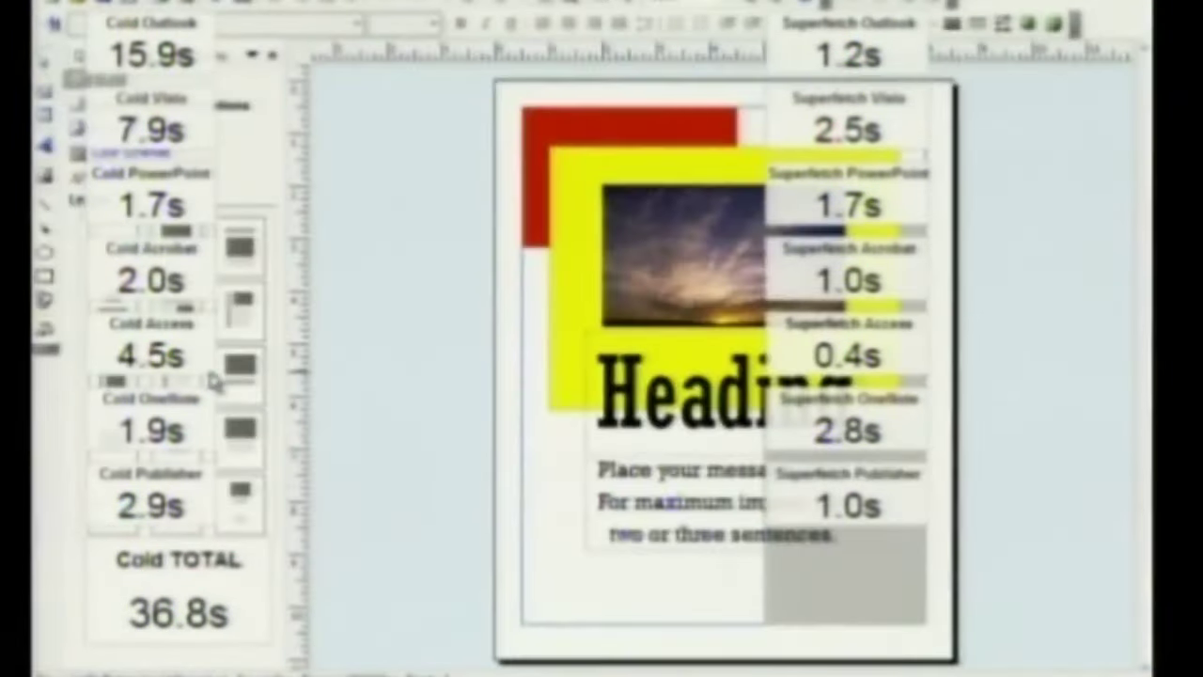
pyautogui.hotkey('alt', 'f')
# - Exit Publisher so the 10.6s SuperFetch total shows beside 36.8s cold
pyautogui.click(222, 425)
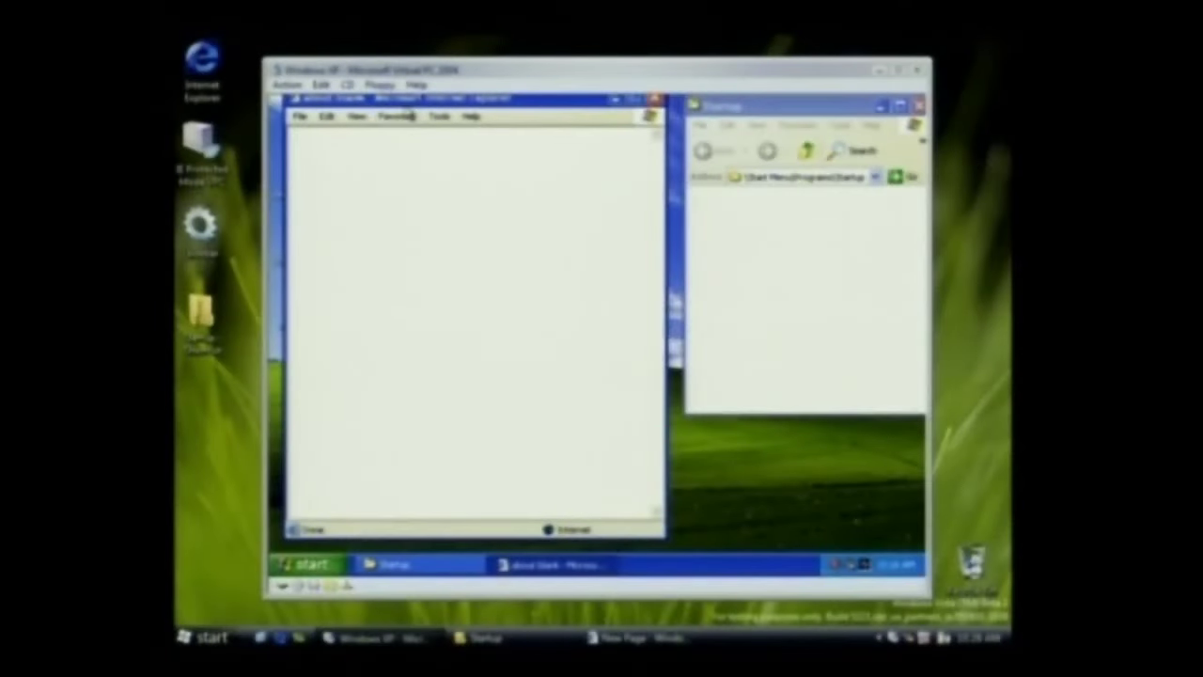
# - Lower the Internet Explorer window slightly and open its Favorites list
pyautogui.moveTo(409, 105); pyautogui.dragTo(411, 125)
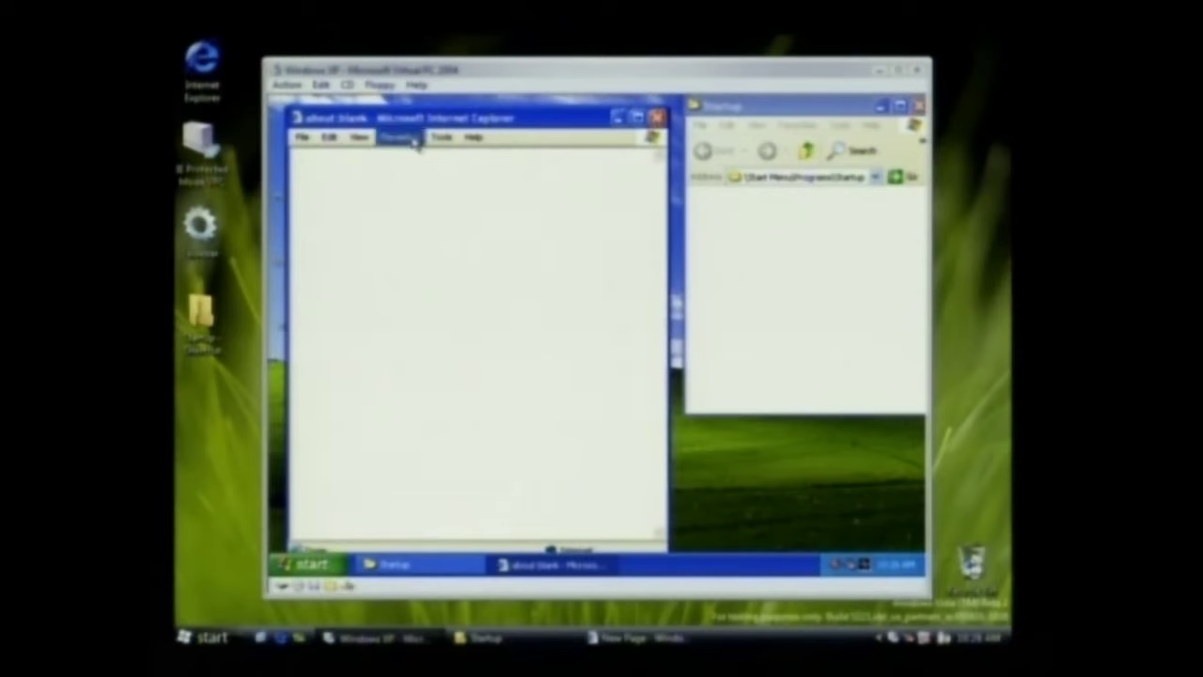
pyautogui.click(416, 141)
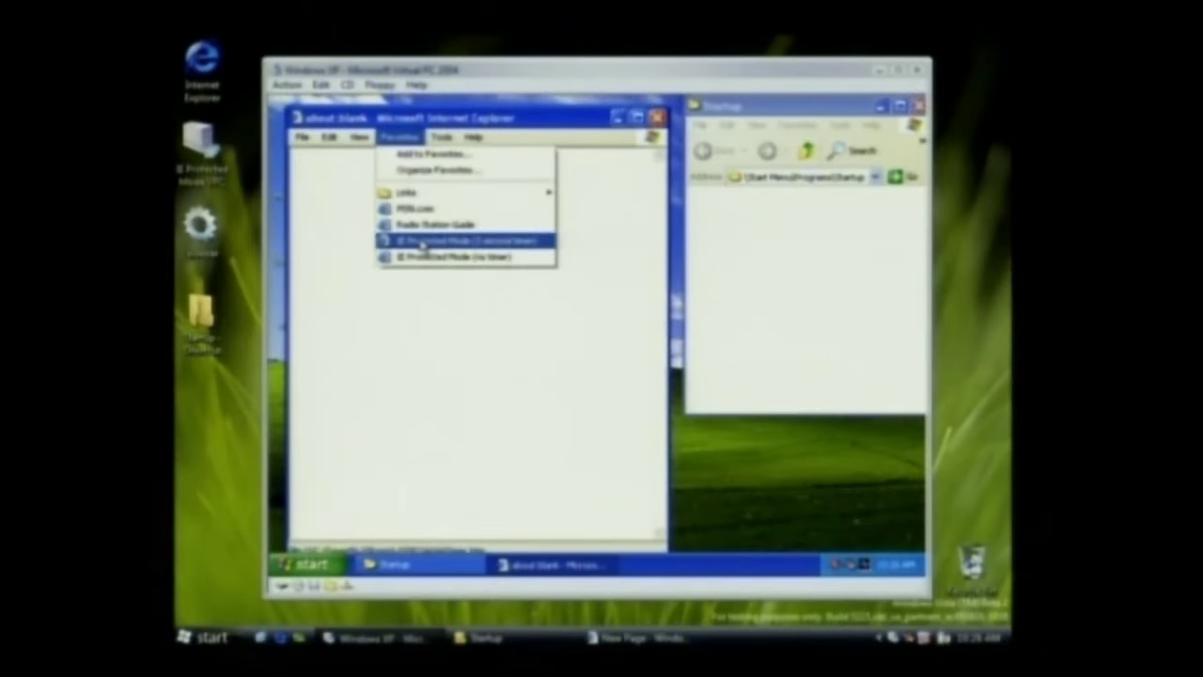
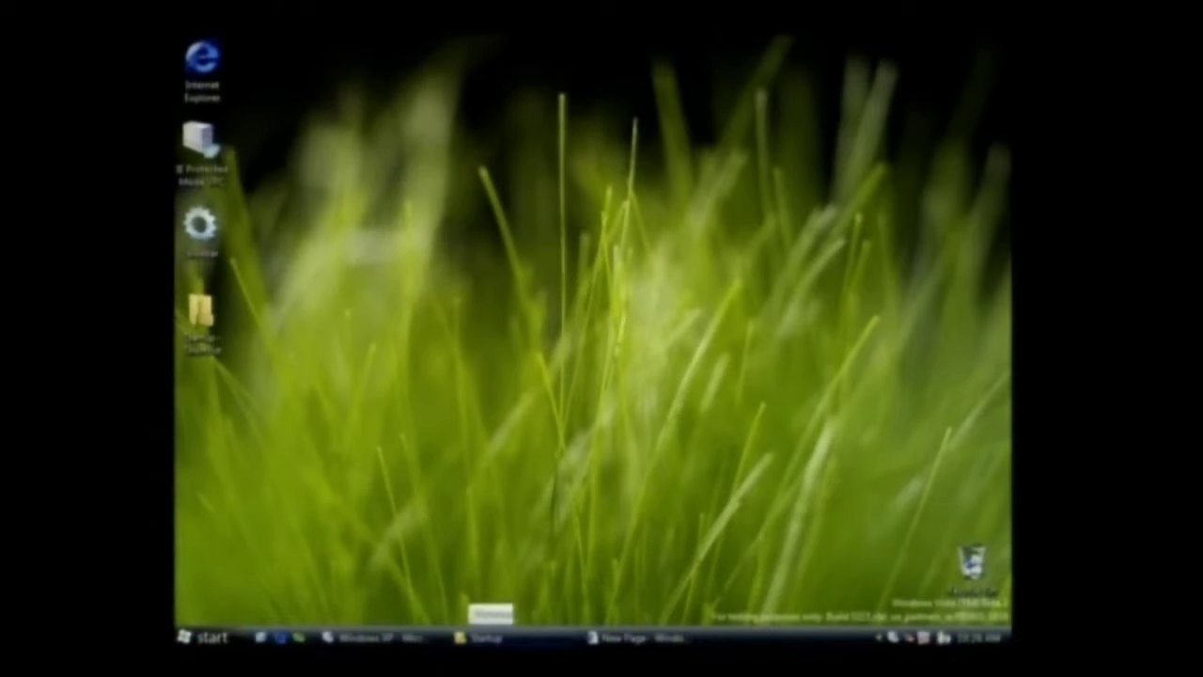
# - Arrange the blank Internet Explorer window in front of the Startup folder and open Favorites
pyautogui.click(606, 637)
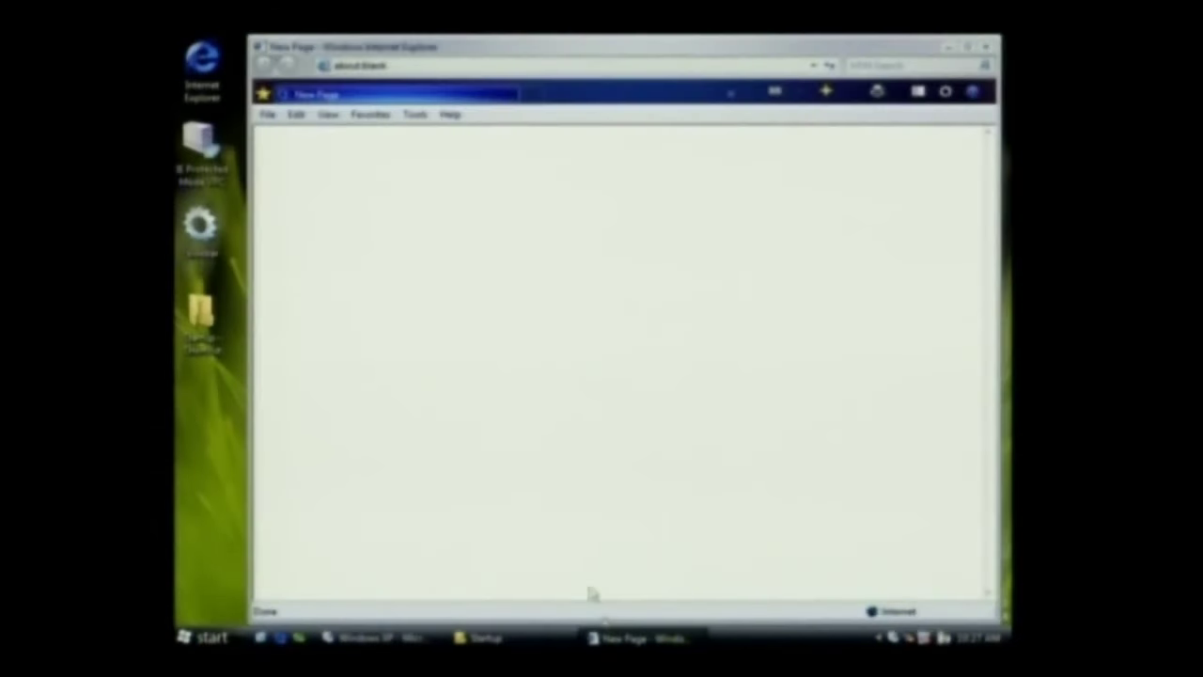
pyautogui.click(505, 640)
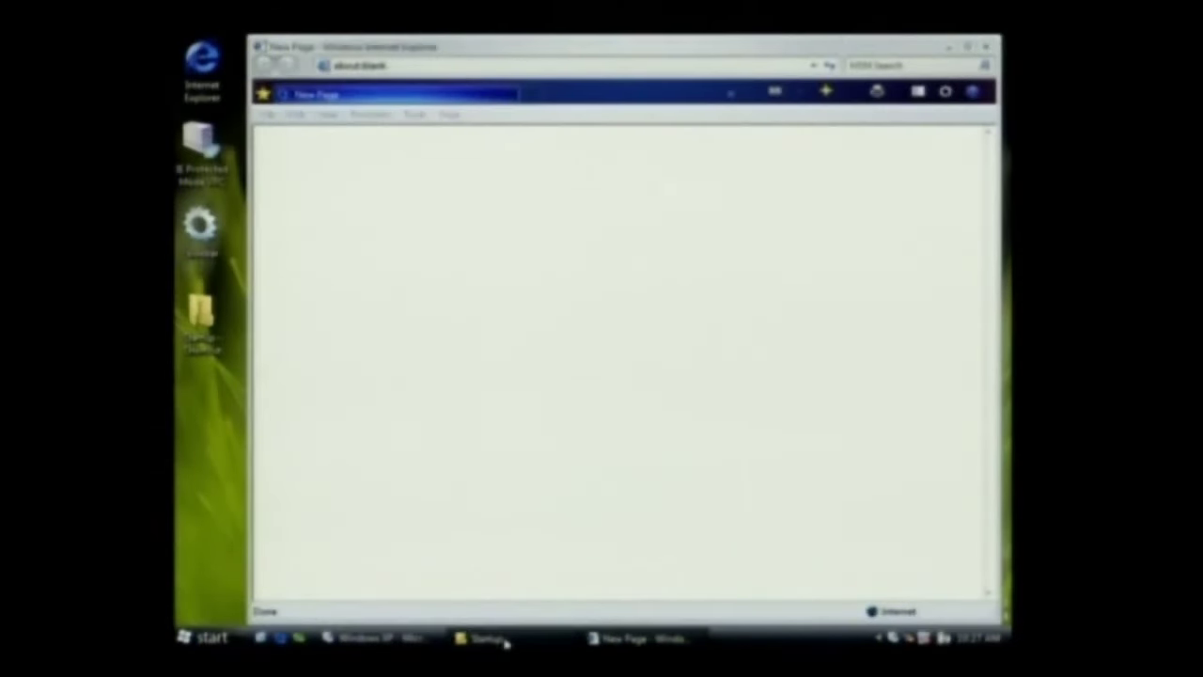
pyautogui.click(621, 62)
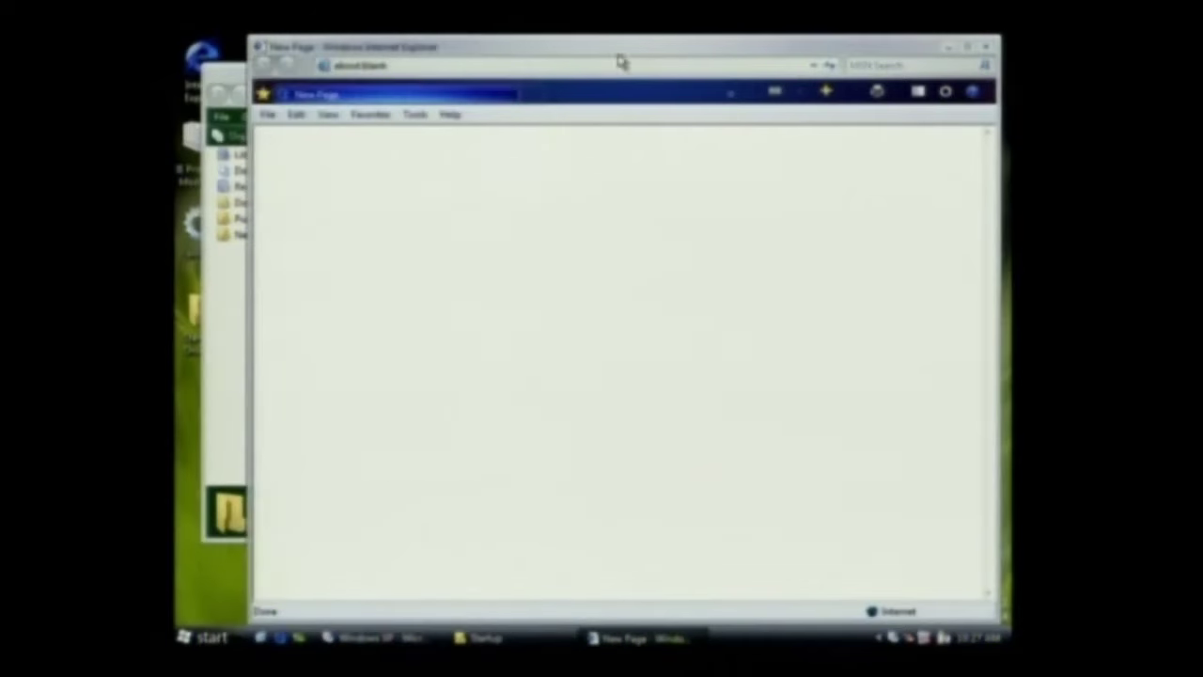
pyautogui.click(371, 114)
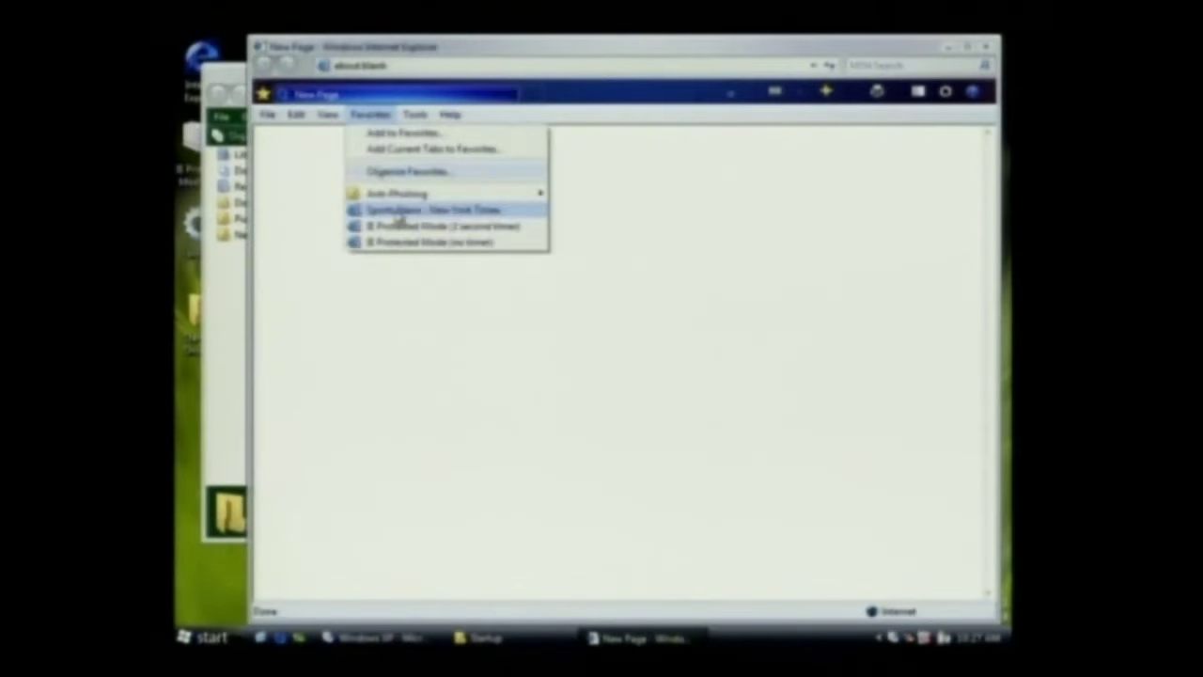
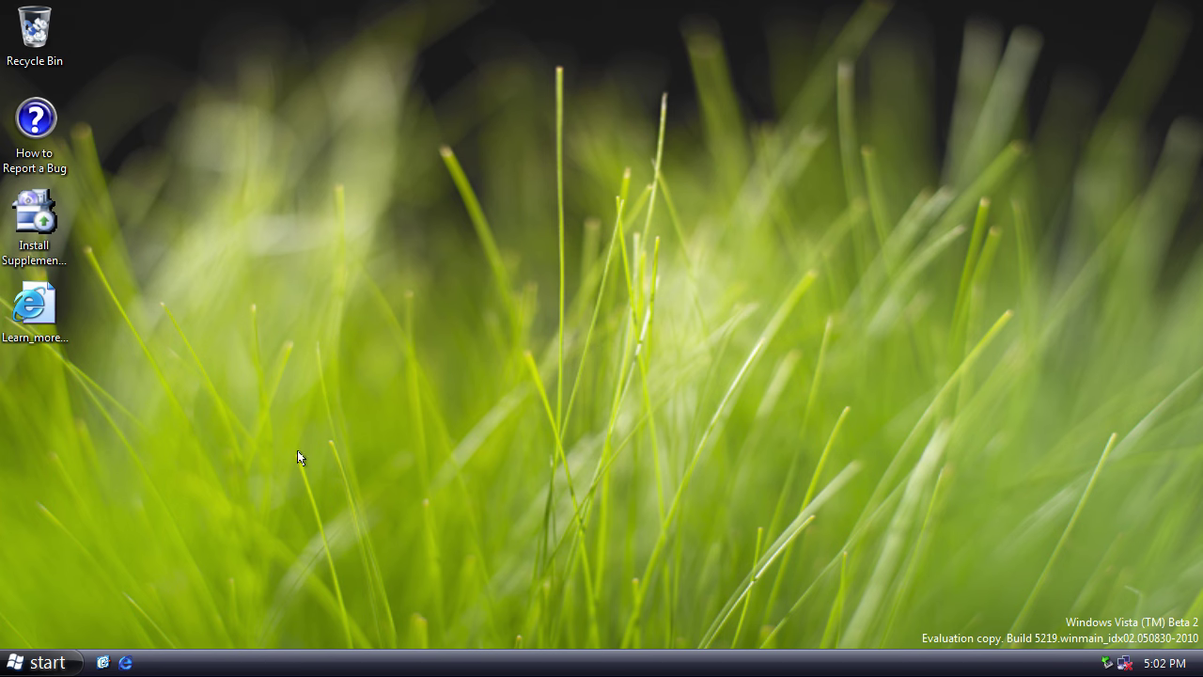
# - Run winver, centre the About Windows box showing version 6.0 build 5219, then dismiss it
pyautogui.click(47, 662)
pyautogui.click(240, 594)
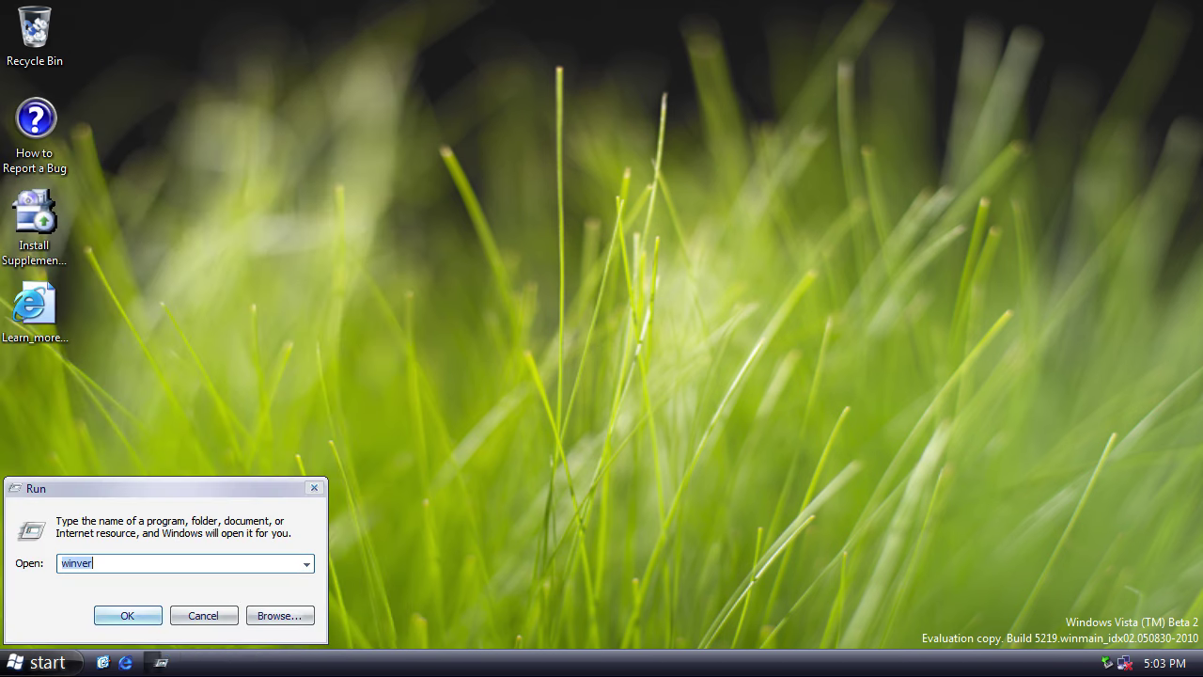
pyautogui.click(127, 615)
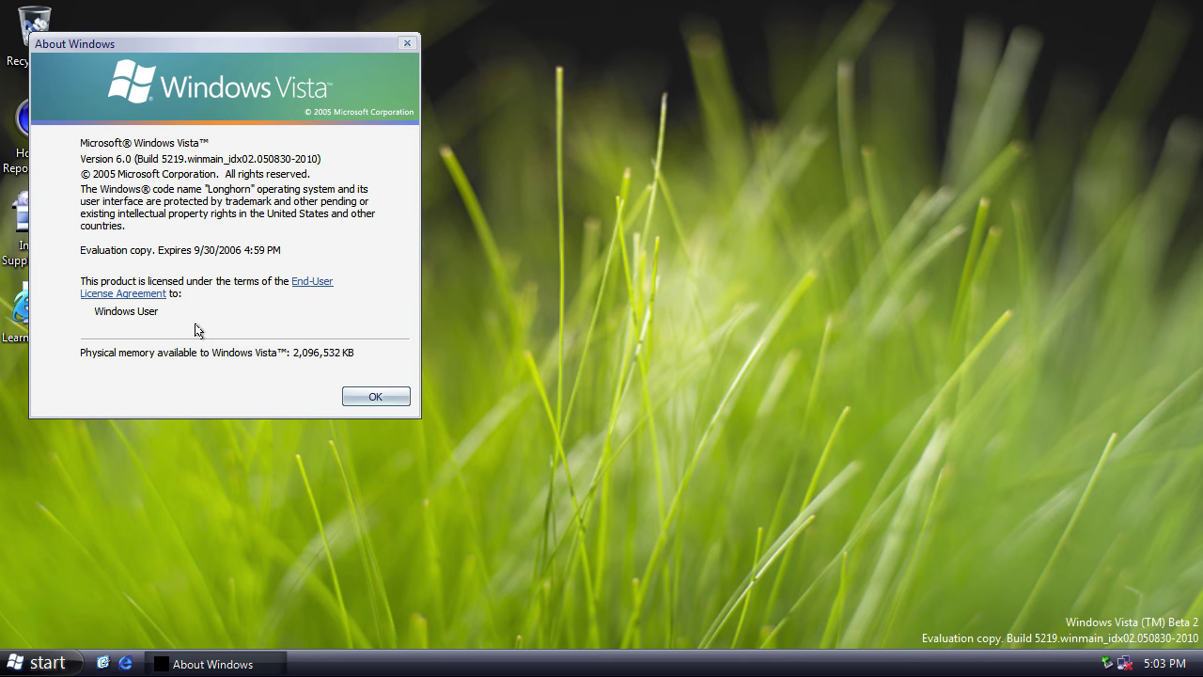
pyautogui.moveTo(239, 44); pyautogui.dragTo(618, 188)
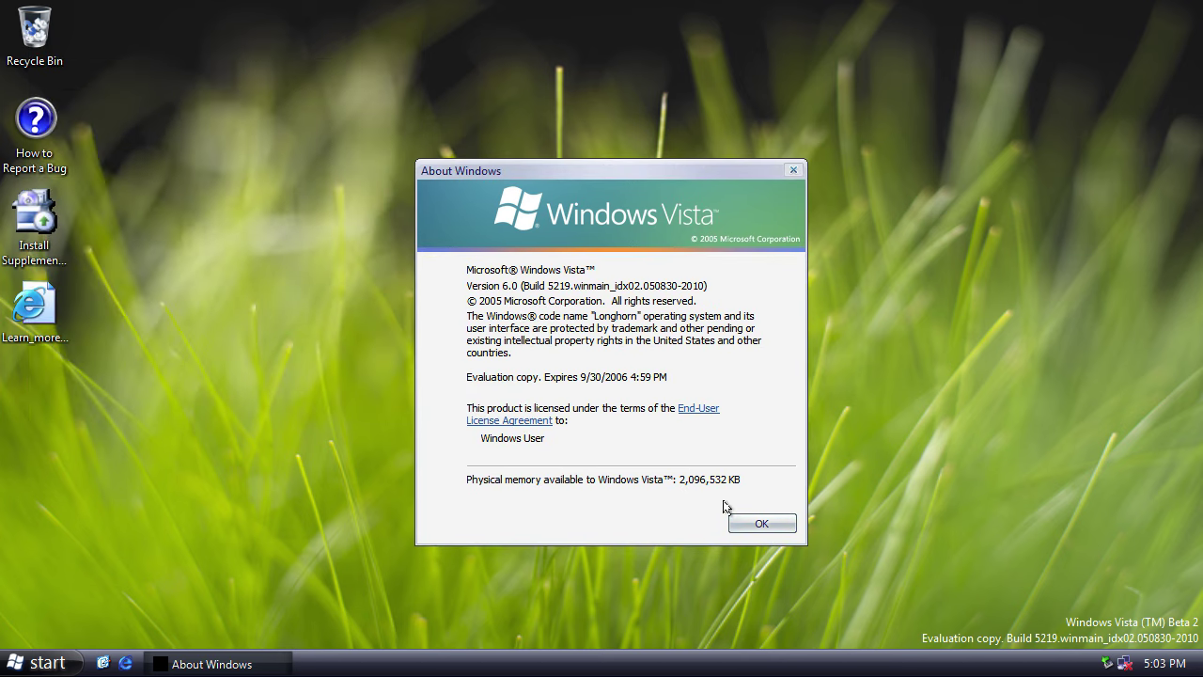
pyautogui.click(752, 524)
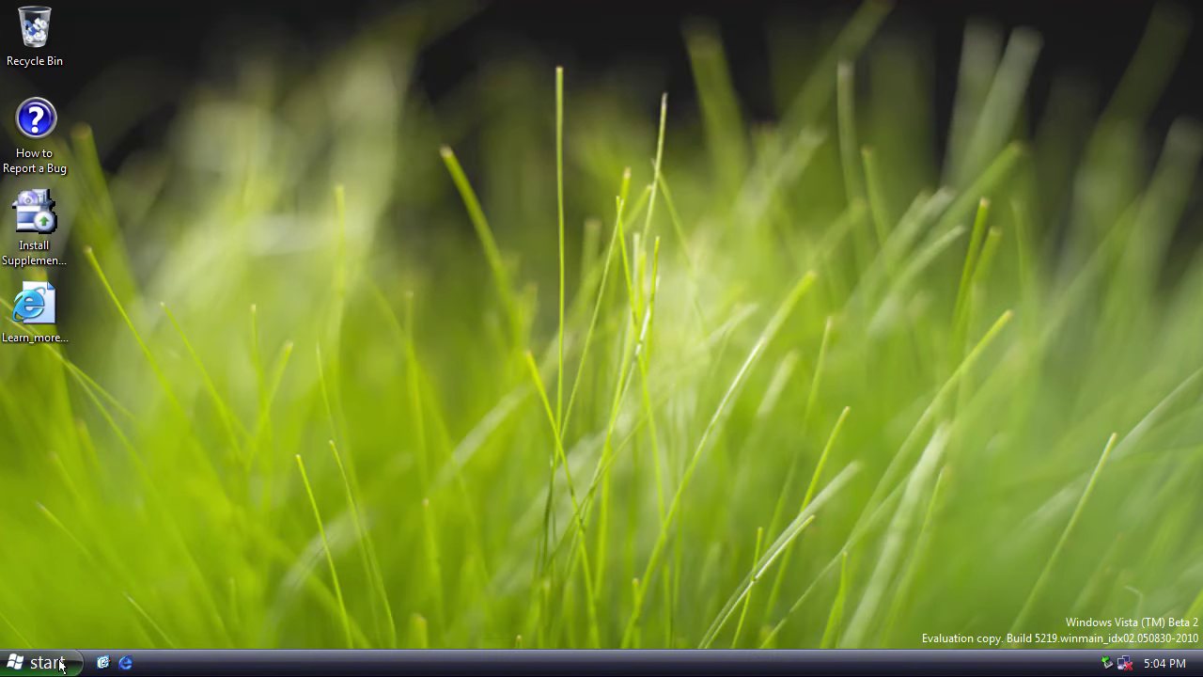
# - Open and close the Start menu, then show the taskbar's shortcut menu with window-arrangement options
pyautogui.click(59, 663)
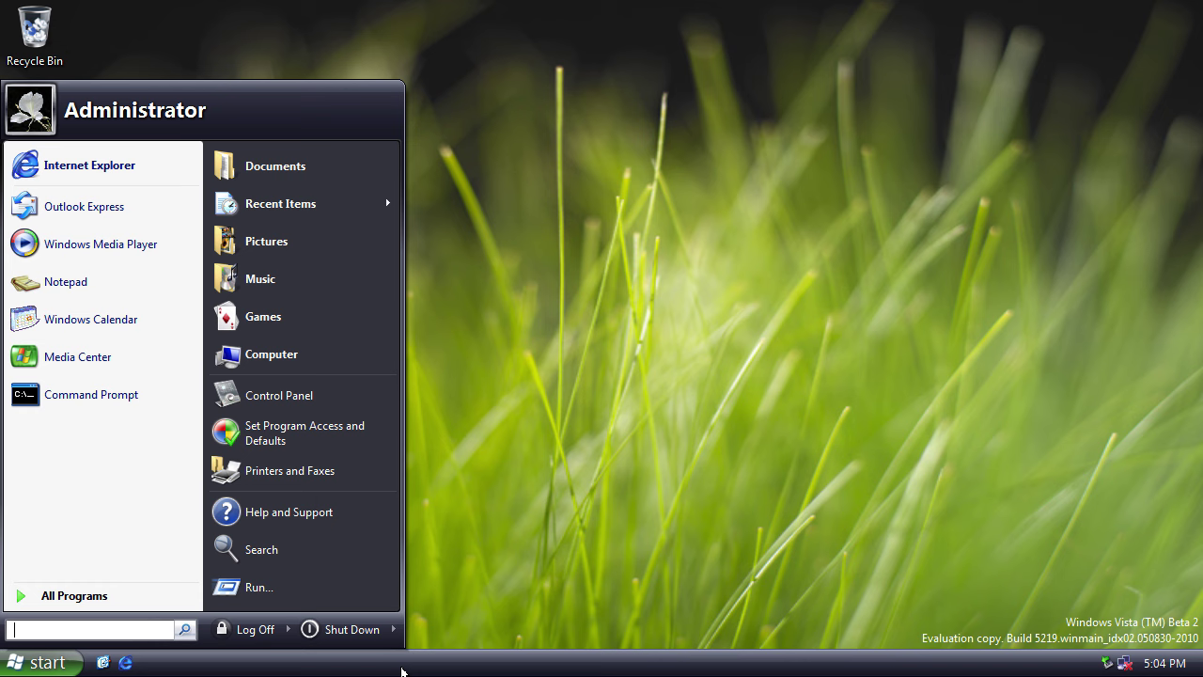
pyautogui.click(618, 580)
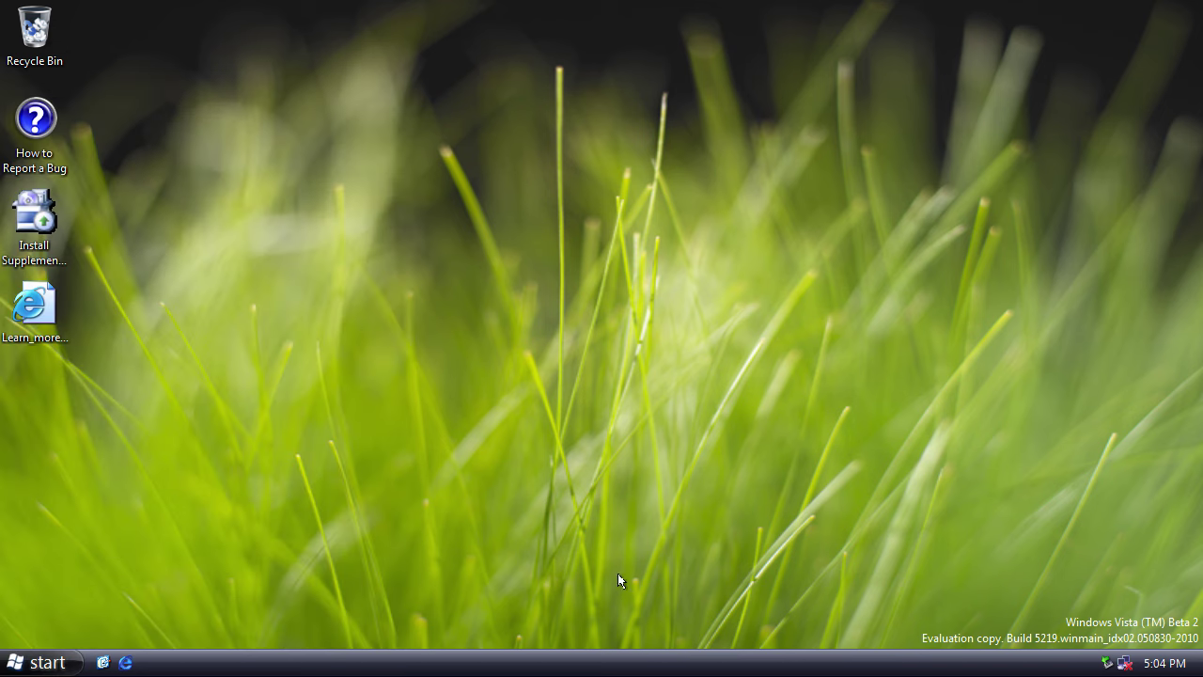
pyautogui.rightClick(679, 667)
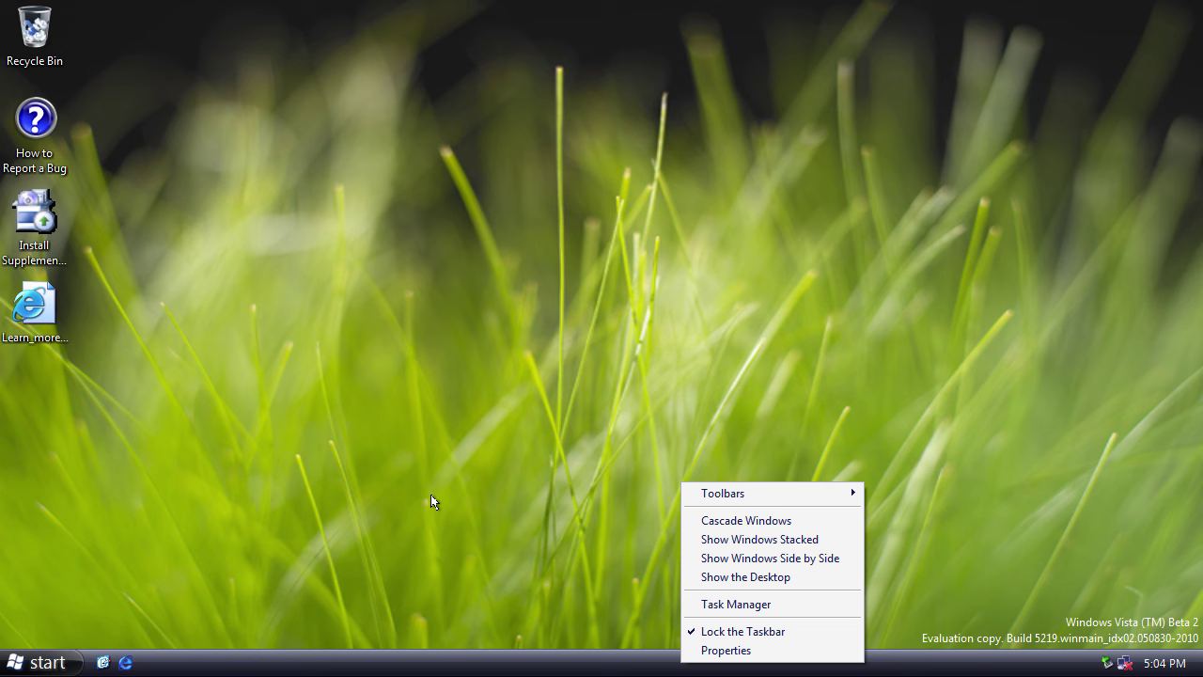
pyautogui.rightClick(488, 186)
pyautogui.click(538, 317)
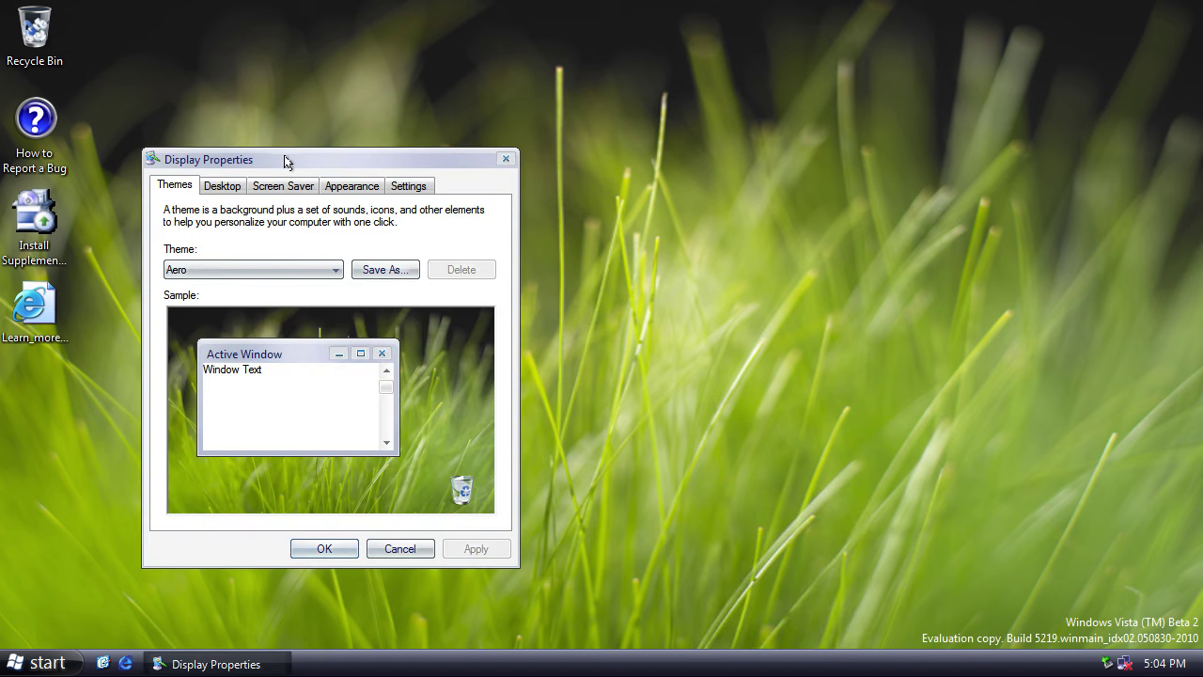
pyautogui.moveTo(282, 159); pyautogui.dragTo(526, 151)
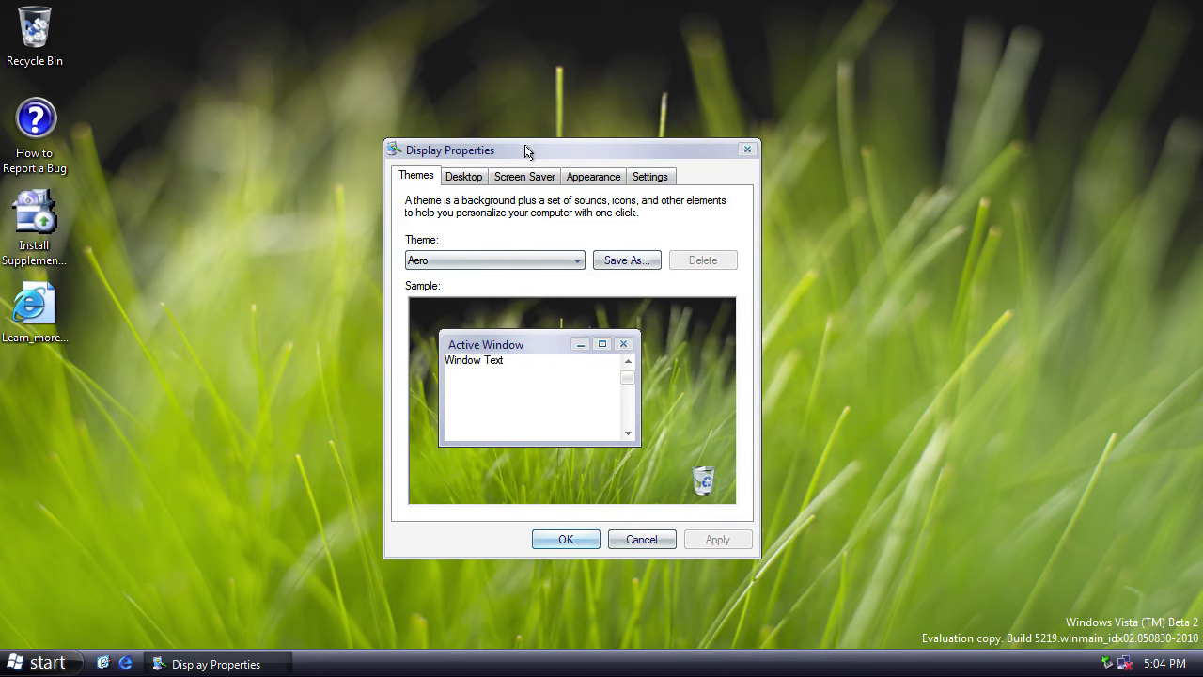
pyautogui.click(510, 259)
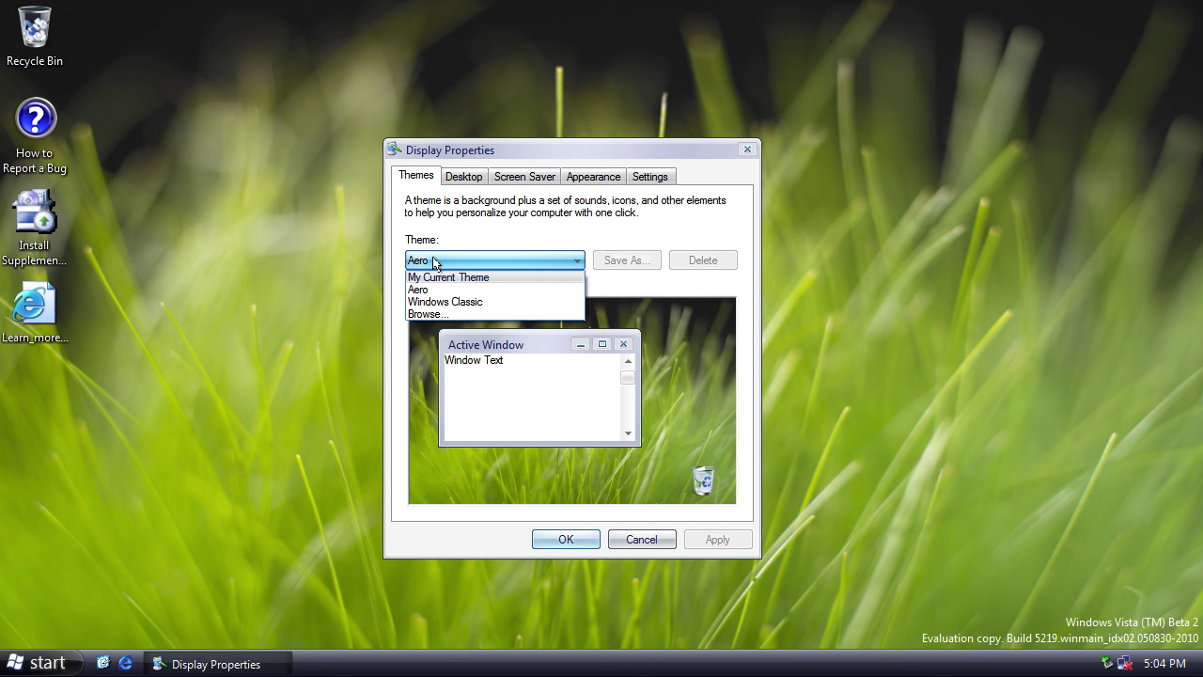
pyautogui.click(475, 260)
pyautogui.click(453, 179)
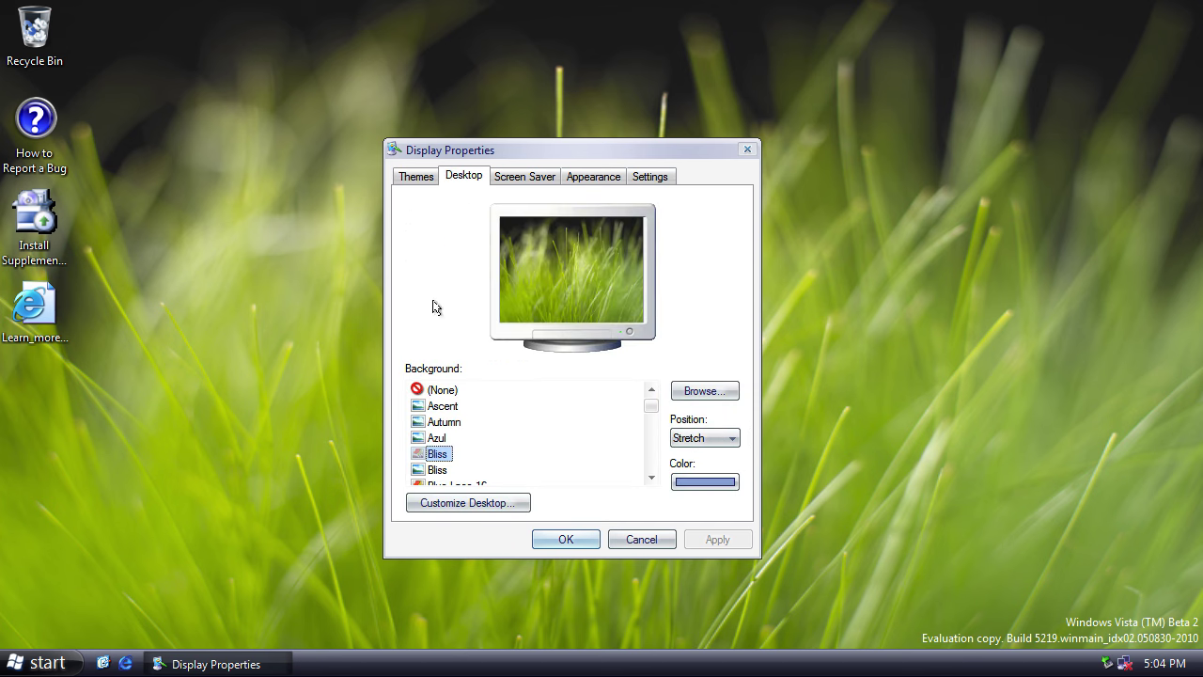
pyautogui.click(516, 179)
pyautogui.click(475, 387)
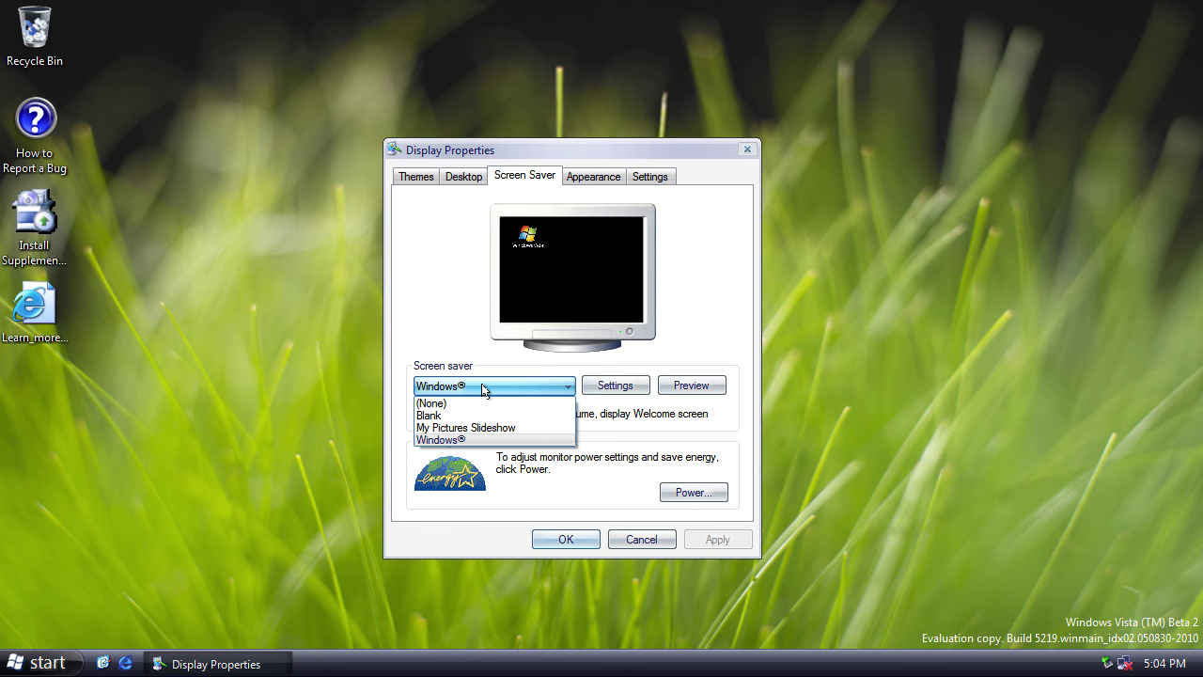
pyautogui.click(482, 387)
pyautogui.click(588, 178)
pyautogui.click(464, 410)
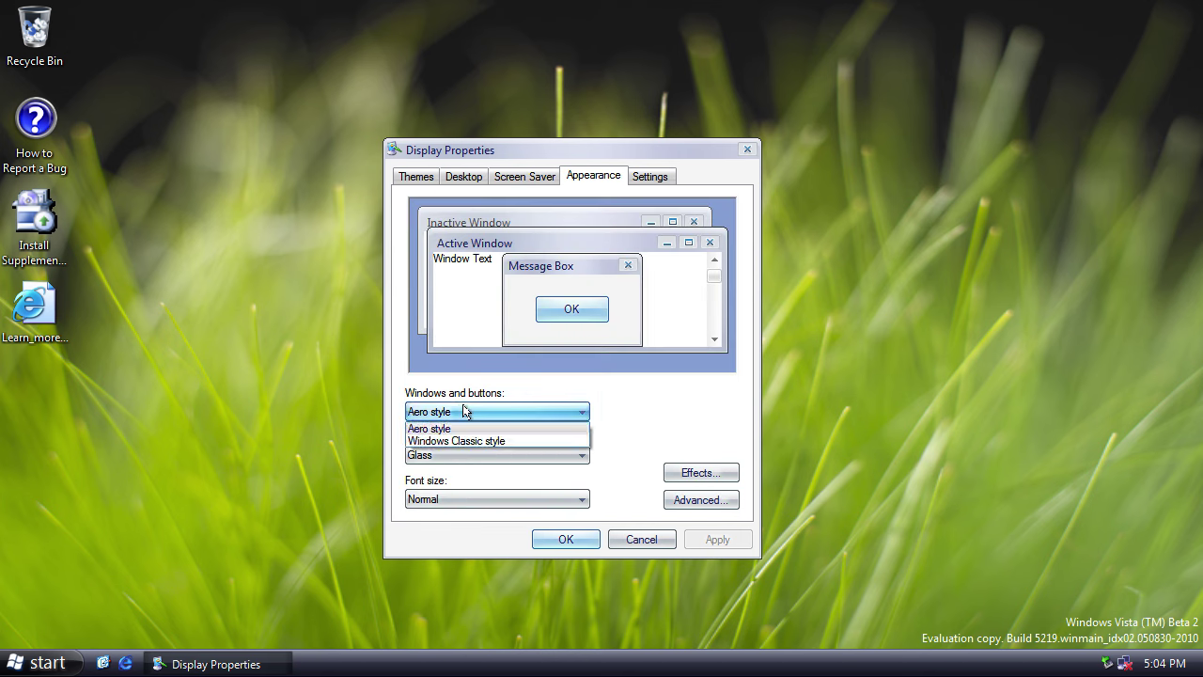
pyautogui.click(476, 440)
pyautogui.click(476, 455)
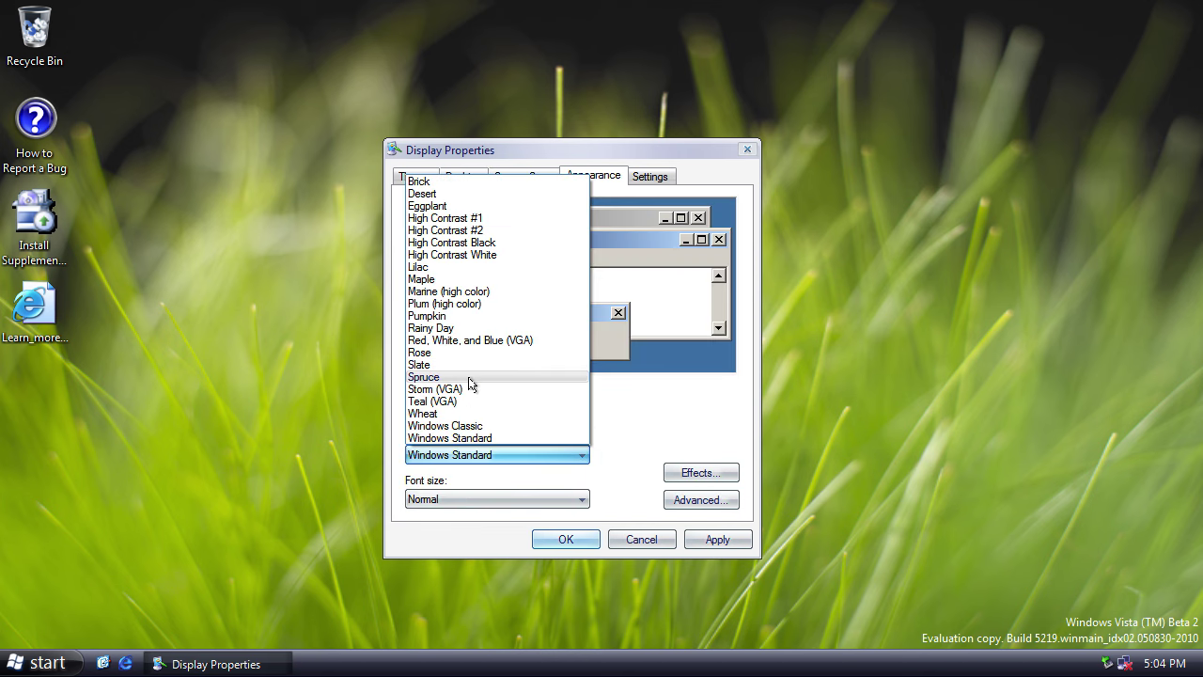
pyautogui.click(475, 437)
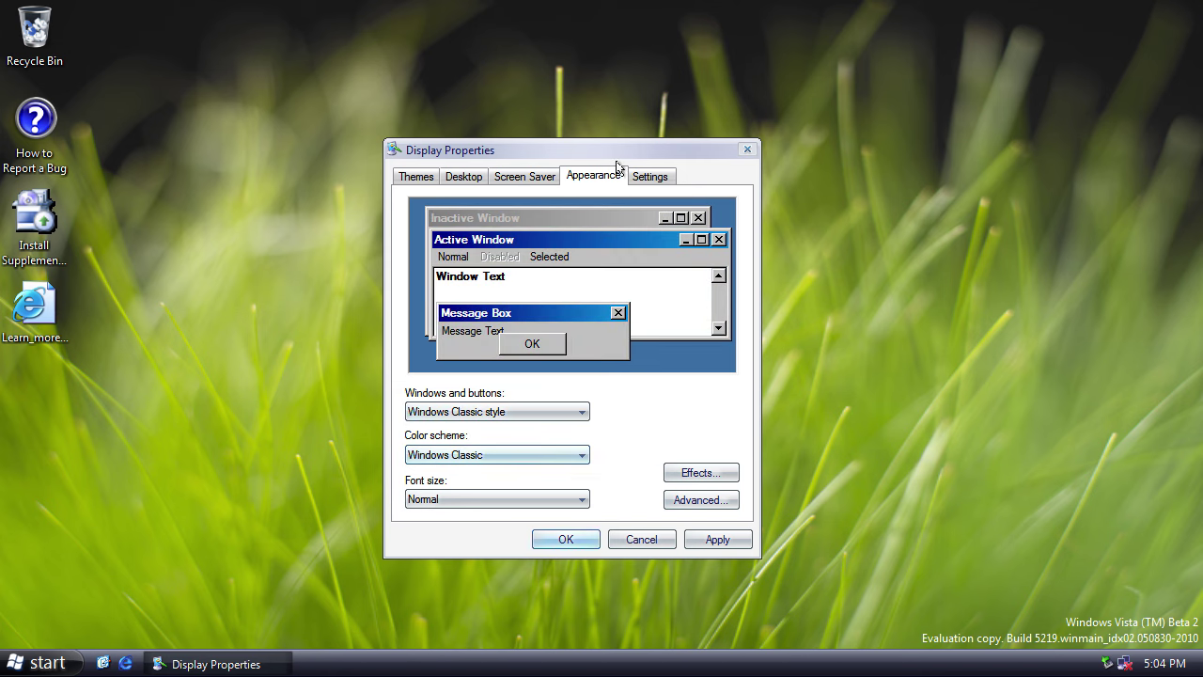
pyautogui.click(747, 149)
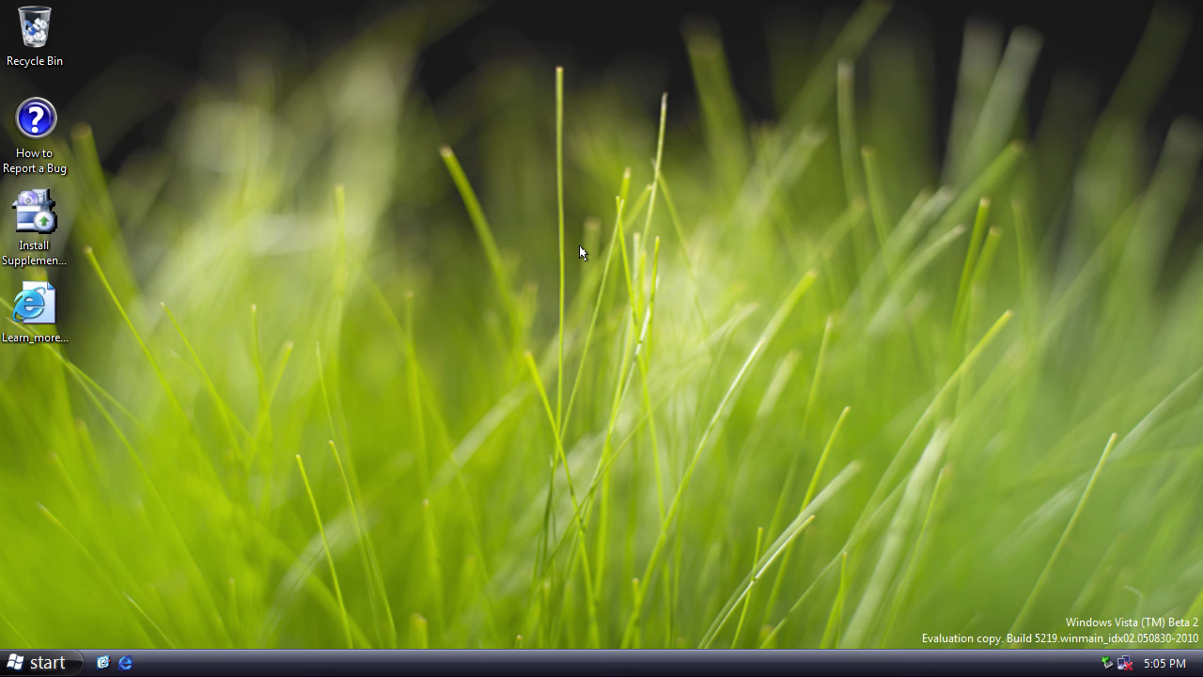
# - Launch C:\Program Files\Windows Sidebar\sidebar.exe from the Run dialog
pyautogui.press('super')
pyautogui.press('Down')
pyautogui.press('Return')
pyautogui.write('c:\\')
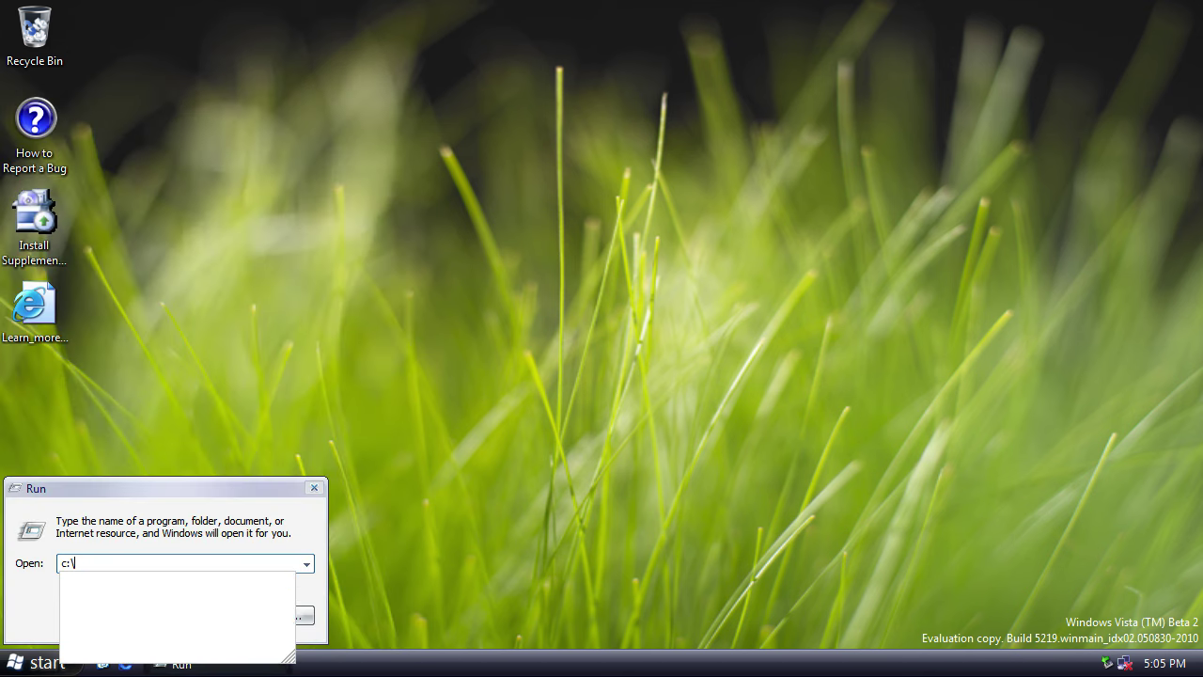
pyautogui.write('w')
pyautogui.press('BackSpace')
pyautogui.write('p')
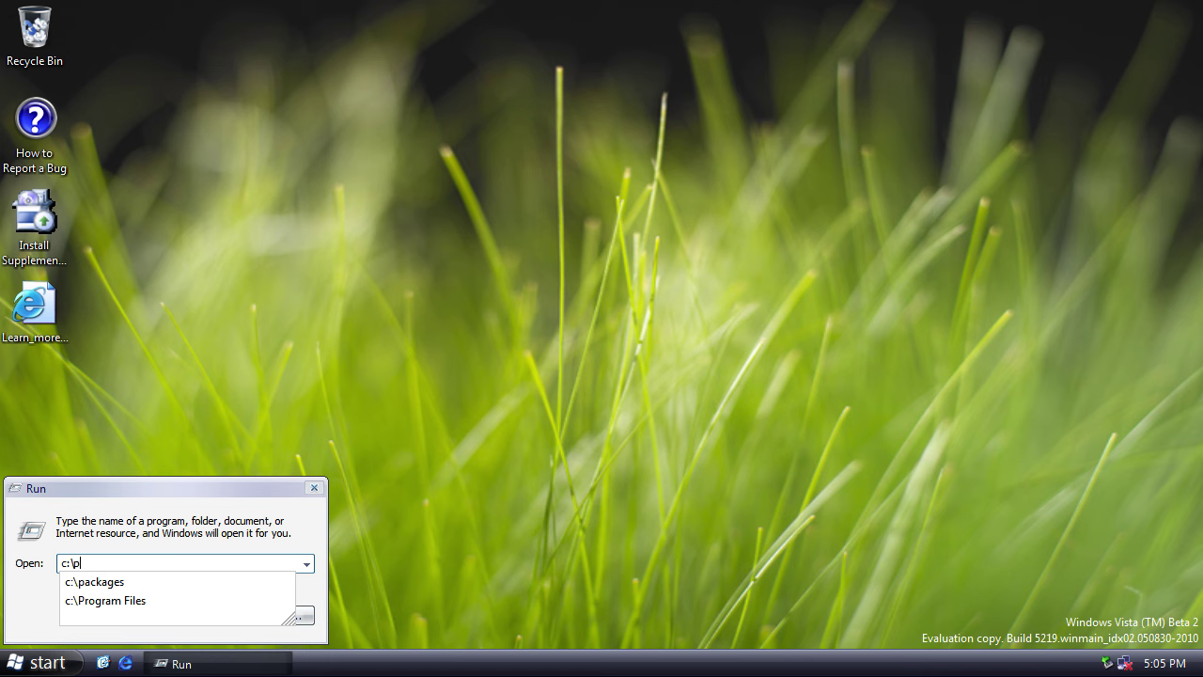
pyautogui.write('ro')
pyautogui.press('Down')
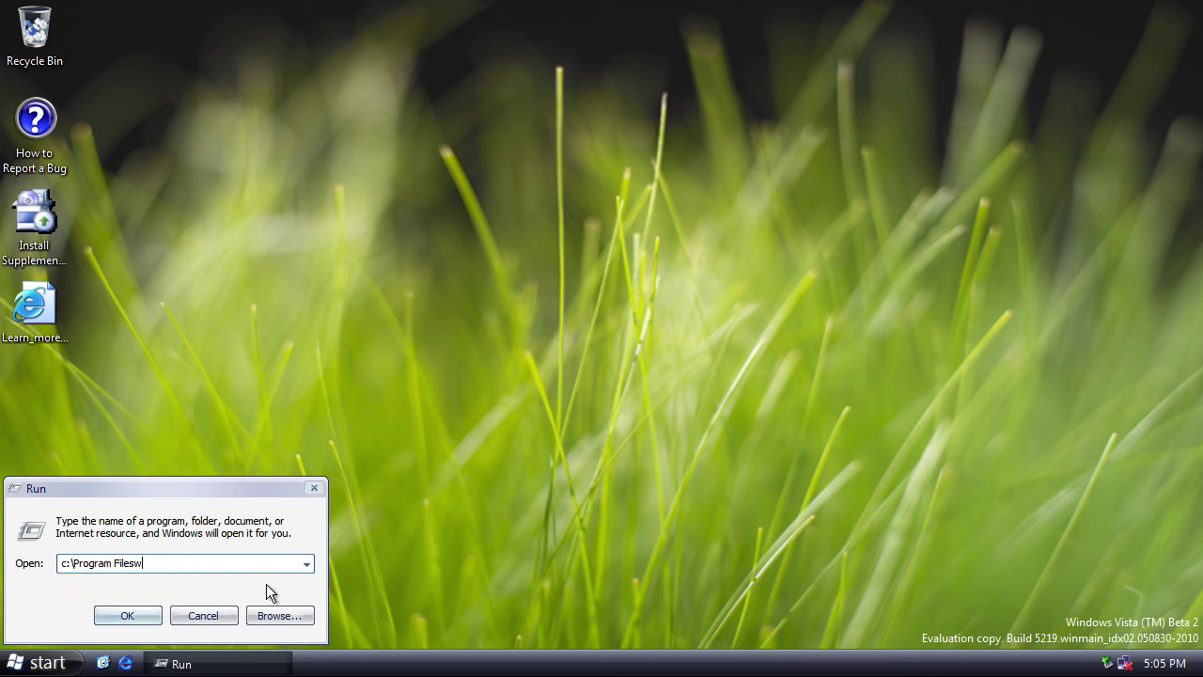
pyautogui.write('\\w')
pyautogui.press('Down')
pyautogui.press('Down')
pyautogui.press('Down')
pyautogui.press('Down')
pyautogui.press('Down')
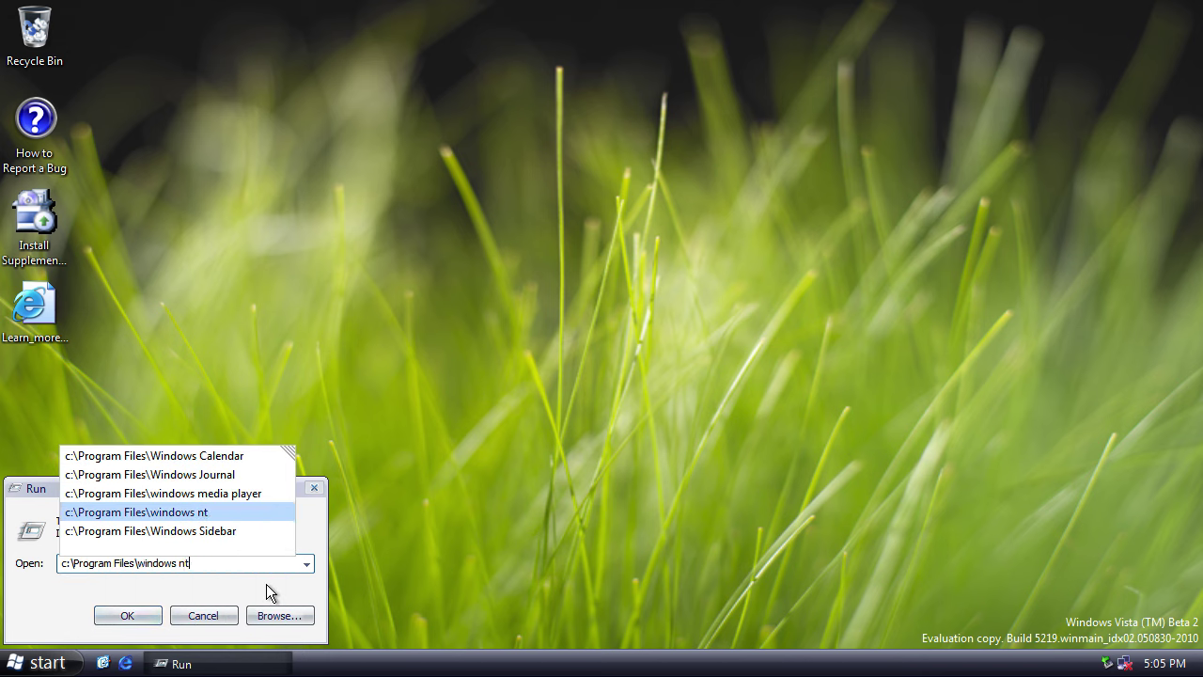
pyautogui.write('\\sid')
pyautogui.press('Down')
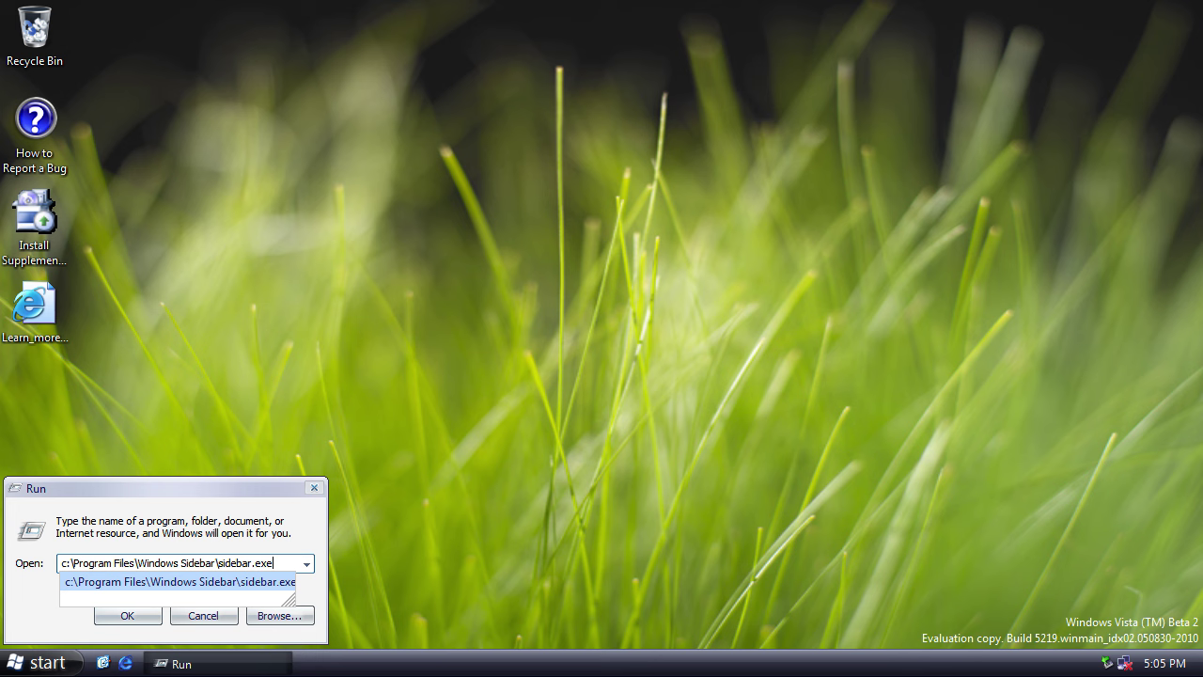
pyautogui.press('Return')
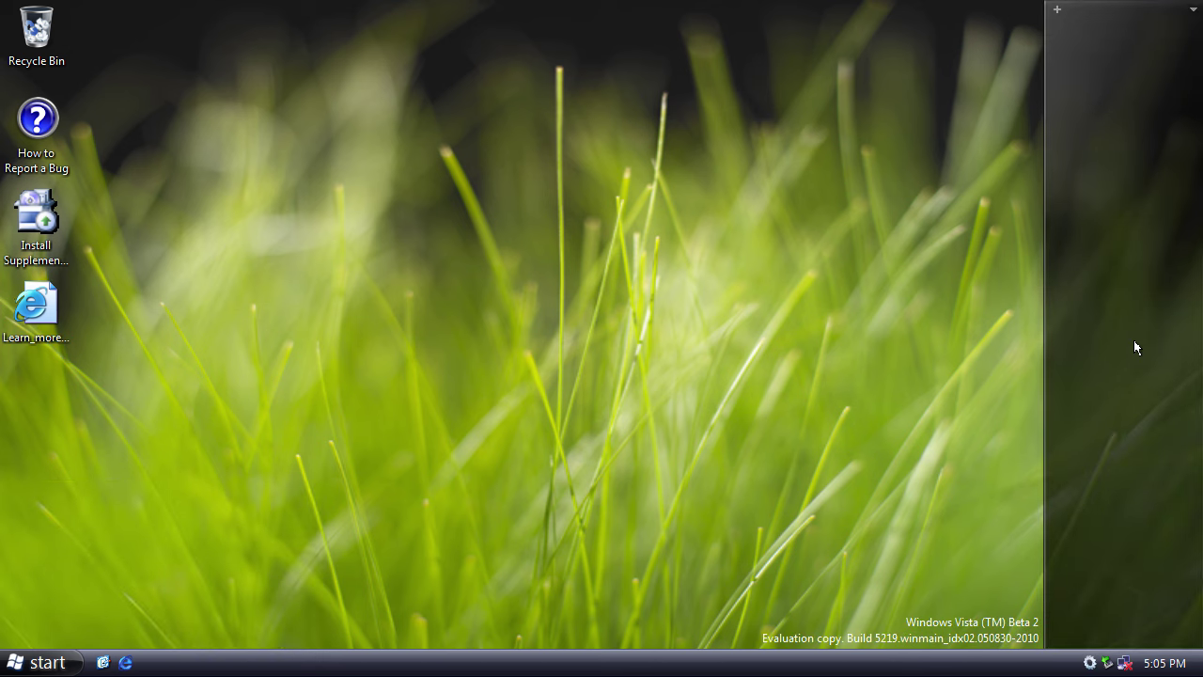
# - Add the Clock, Search, RSS and Slideshow gadgets from the gadget gallery
pyautogui.click(1055, 11)
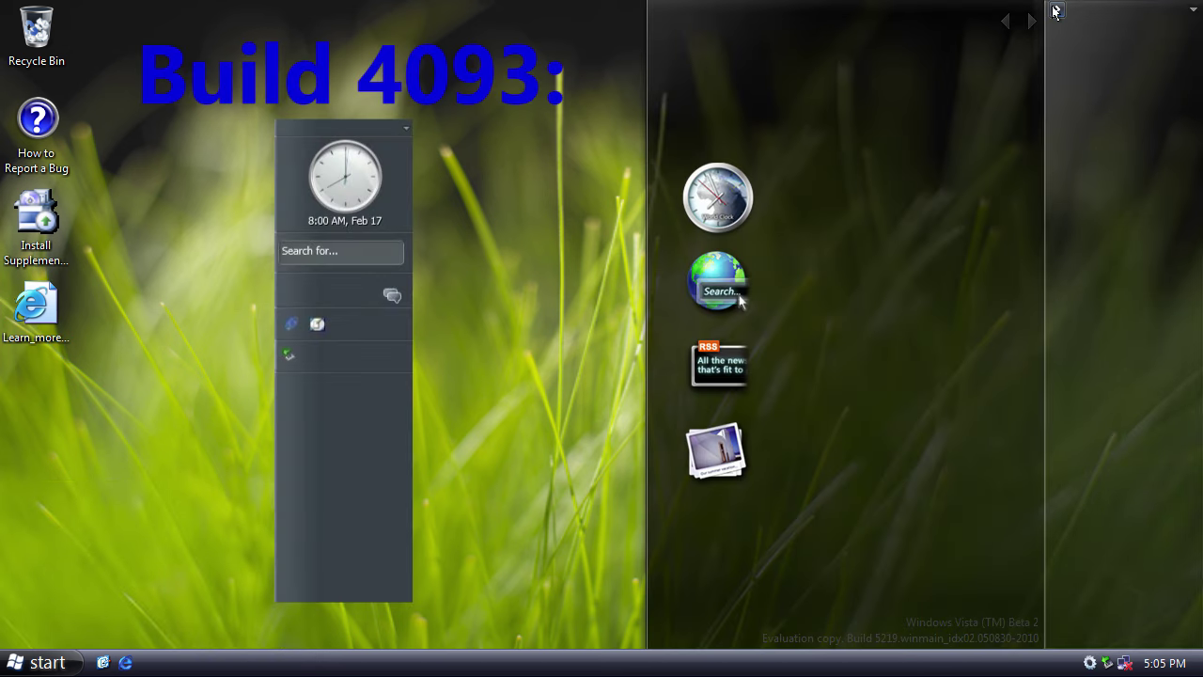
pyautogui.doubleClick(703, 199)
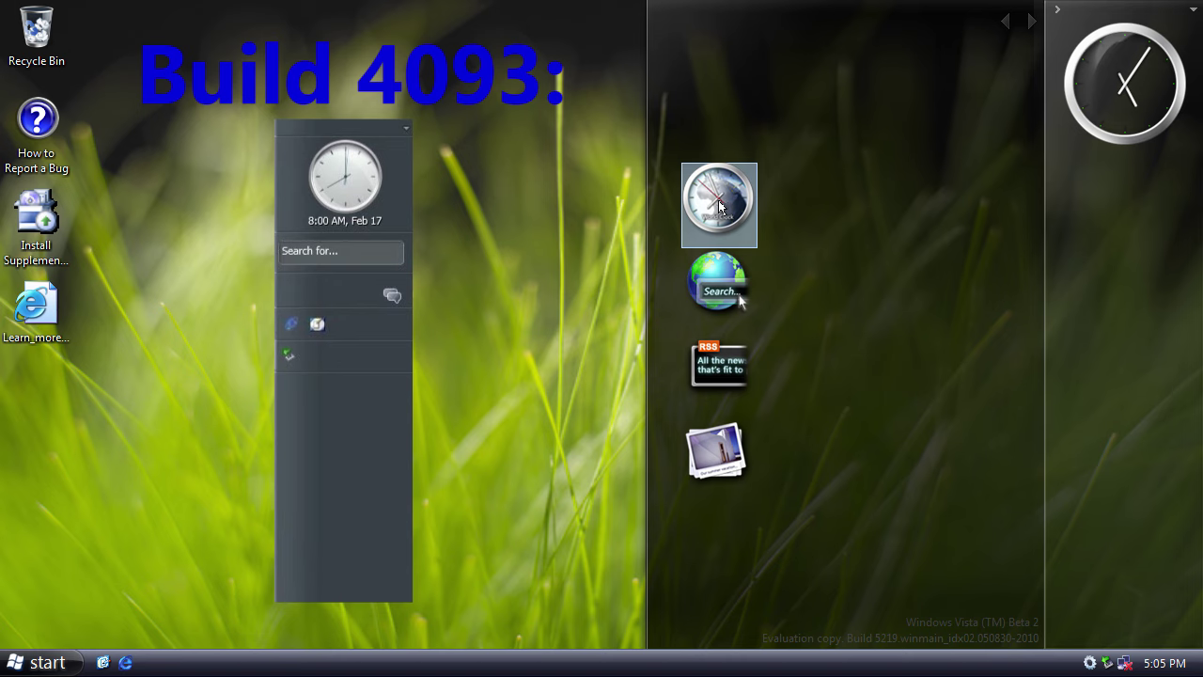
pyautogui.doubleClick(724, 291)
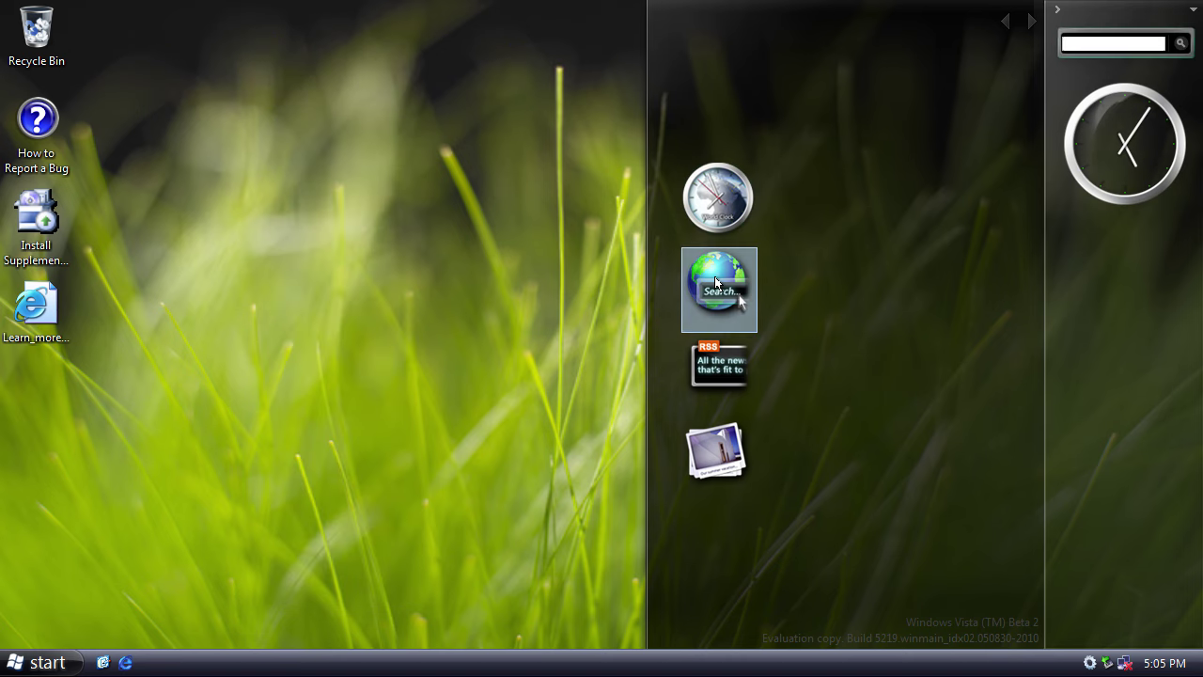
pyautogui.doubleClick(718, 387)
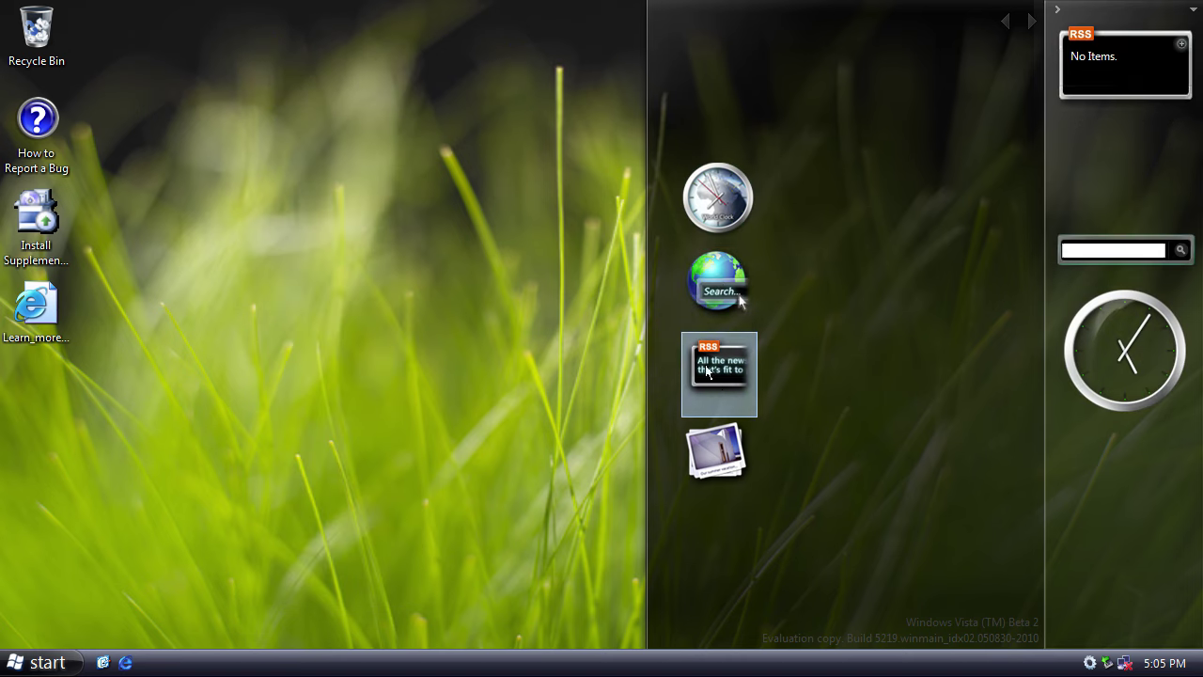
pyautogui.doubleClick(727, 459)
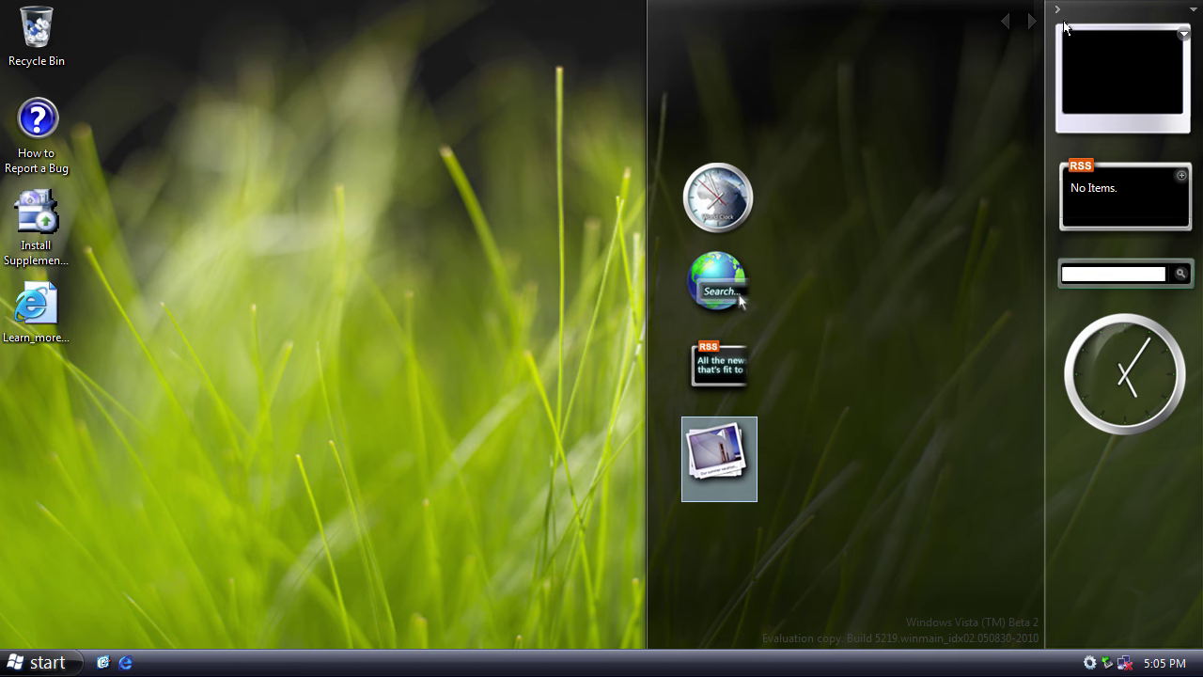
pyautogui.click(1056, 9)
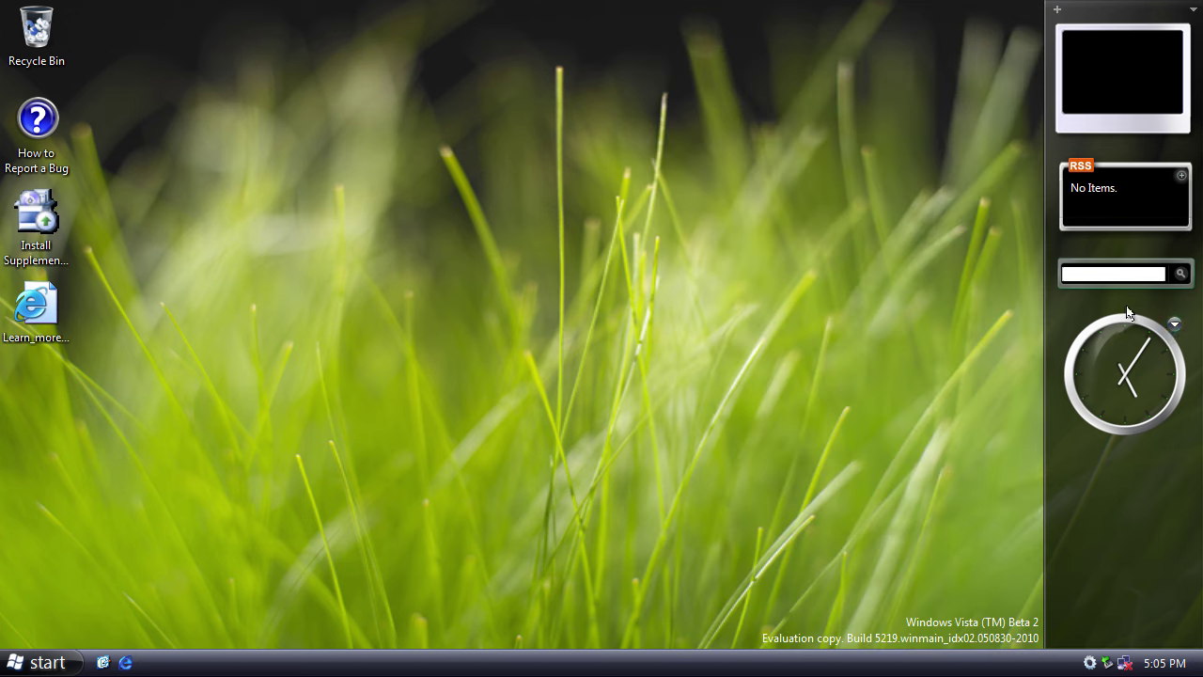
# - Turn on Display Second Hand in the clock gadget's settings
pyautogui.click(1174, 325)
pyautogui.click(1108, 336)
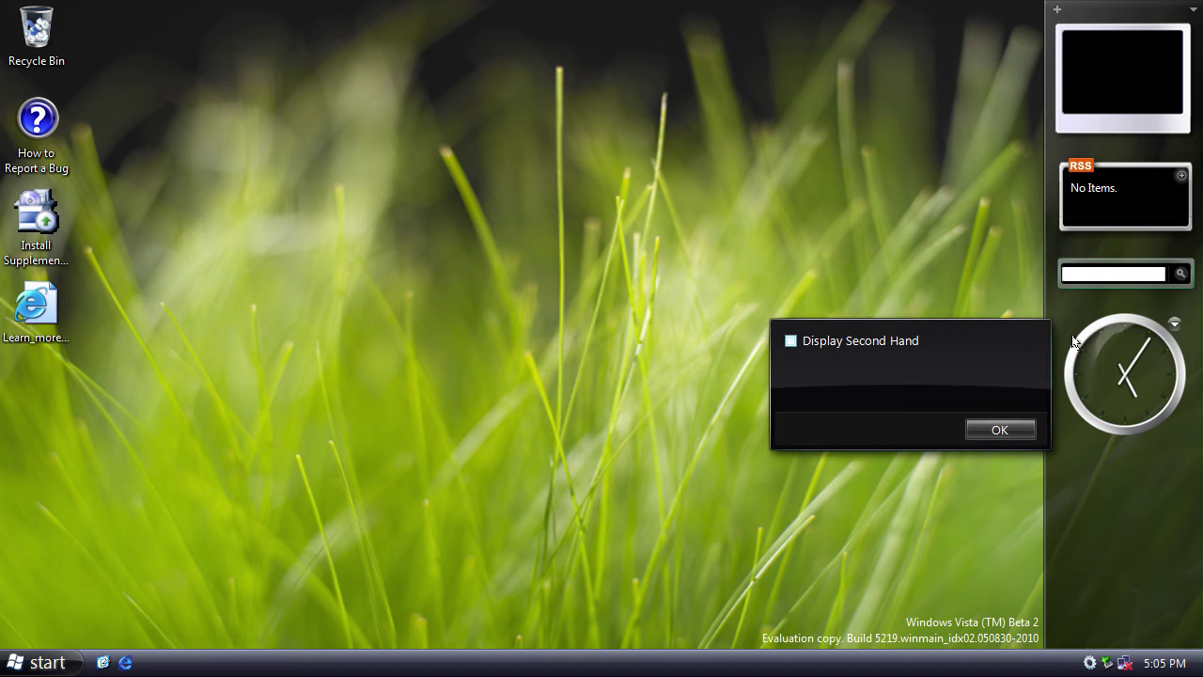
pyautogui.click(1000, 431)
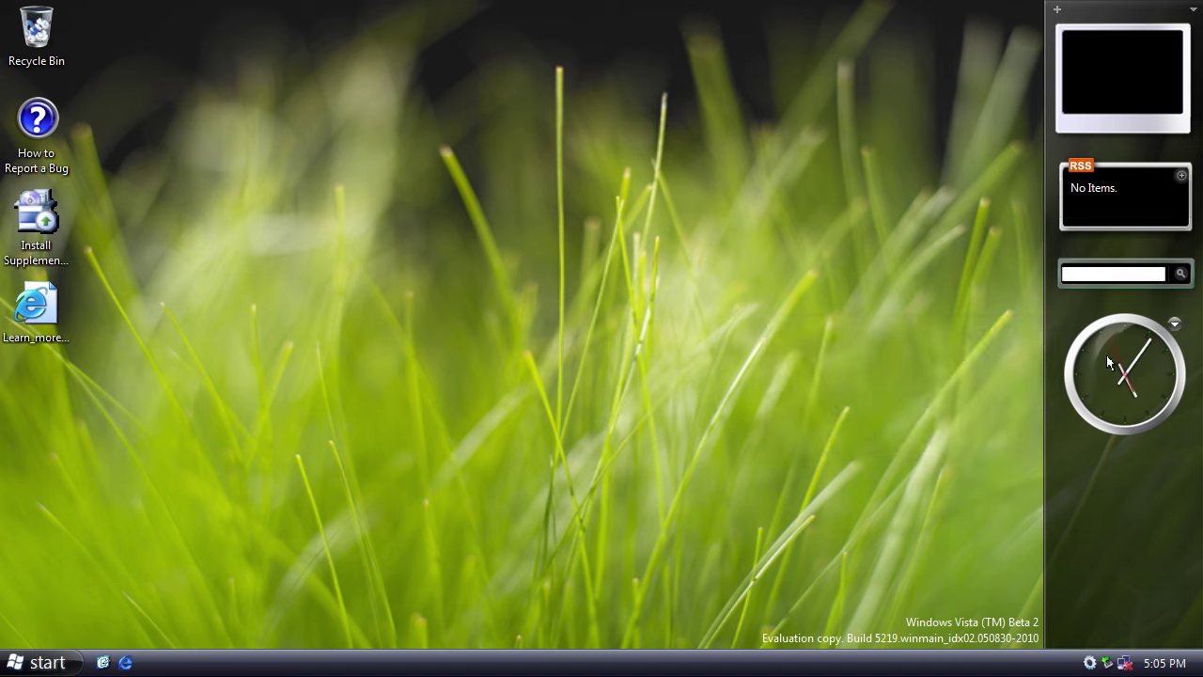
pyautogui.click(1187, 264)
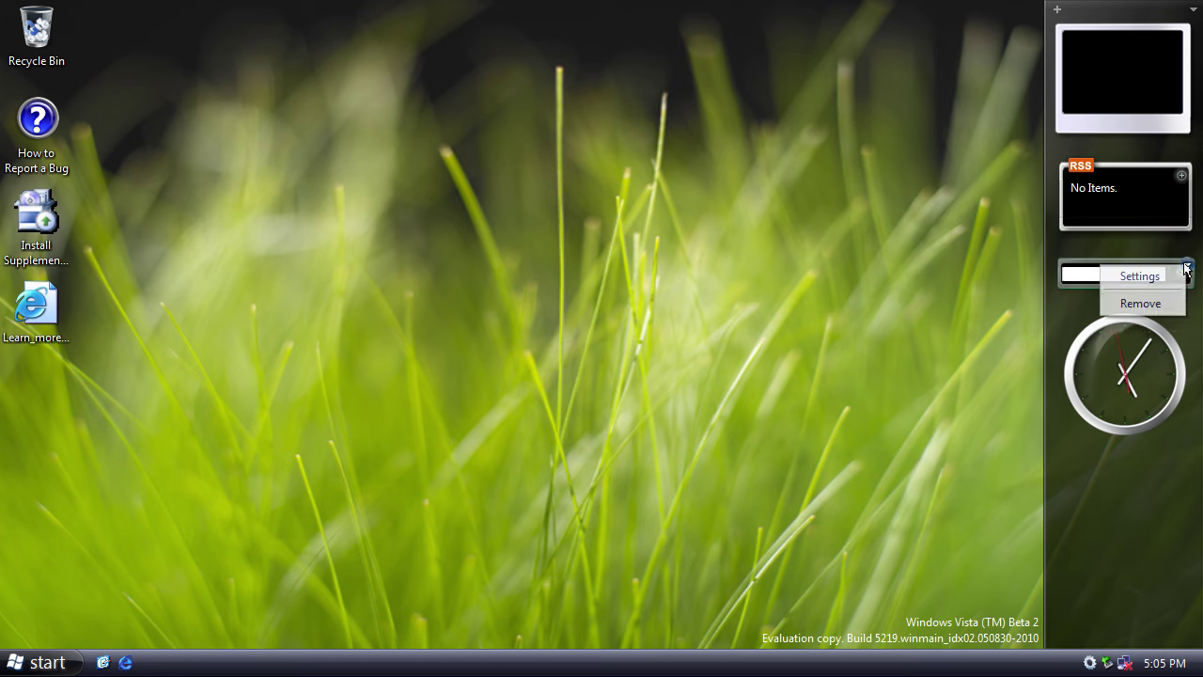
pyautogui.click(1149, 277)
pyautogui.moveTo(981, 299); pyautogui.dragTo(806, 300)
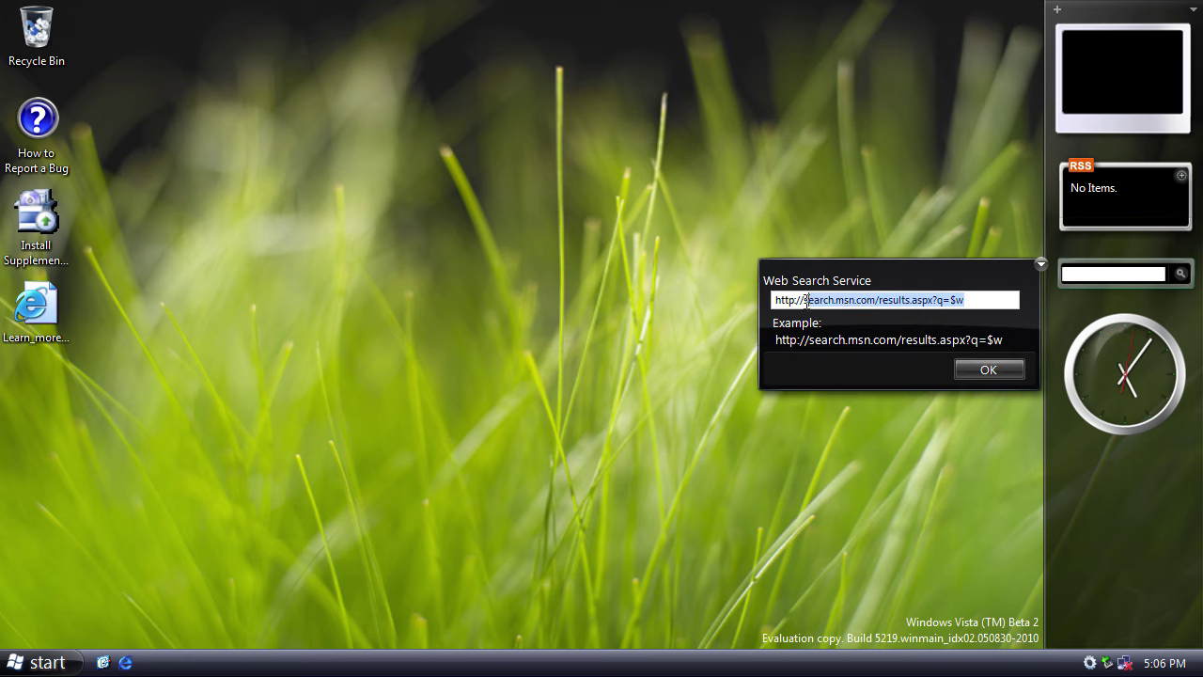
pyautogui.write('w')
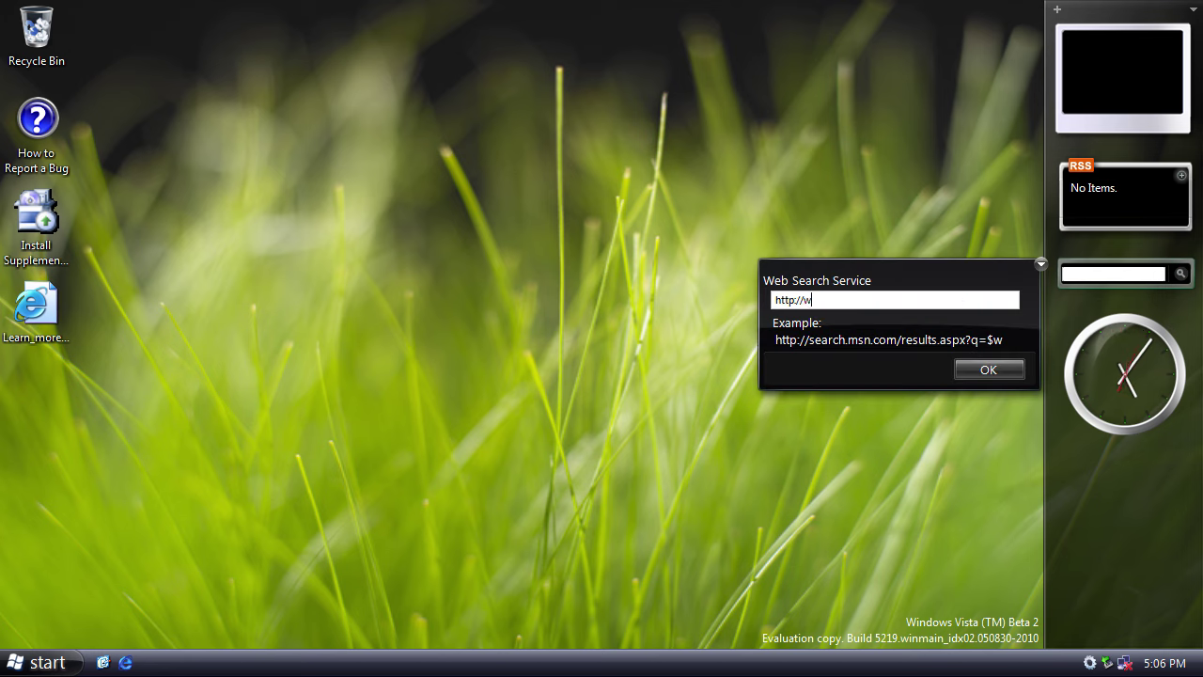
pyautogui.write('ww.google.co.uk')
pyautogui.click(969, 369)
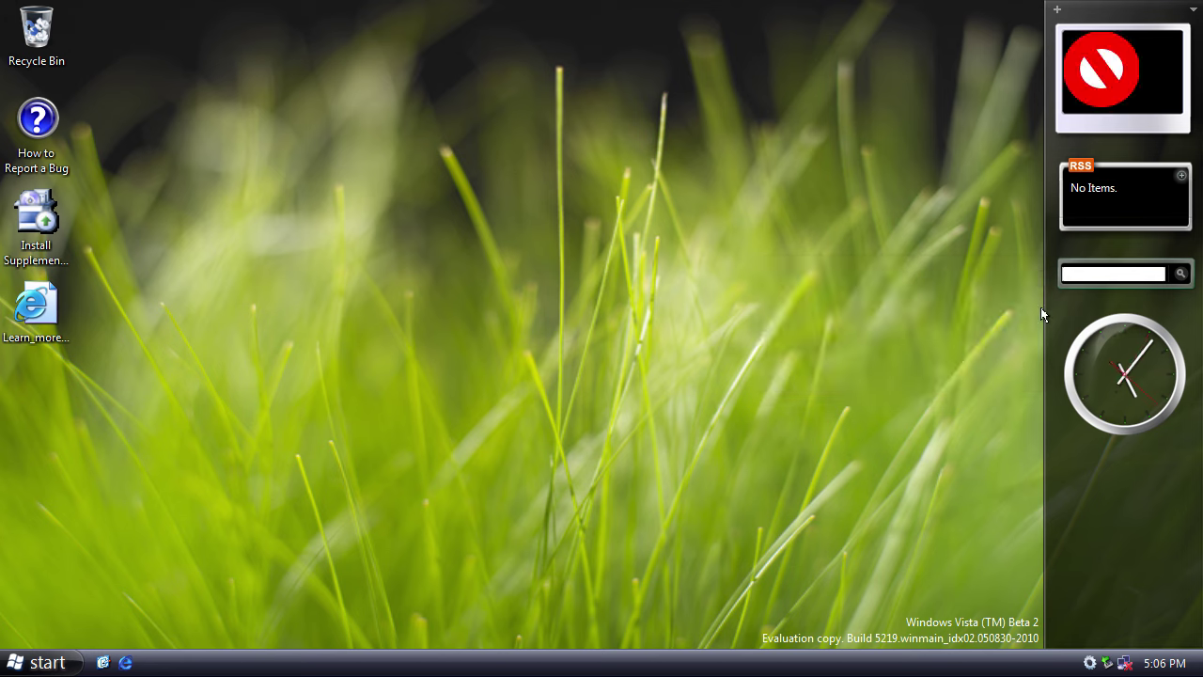
# - Open the RSS gadget's feed settings and close them unchanged
pyautogui.click(1181, 175)
pyautogui.click(1137, 173)
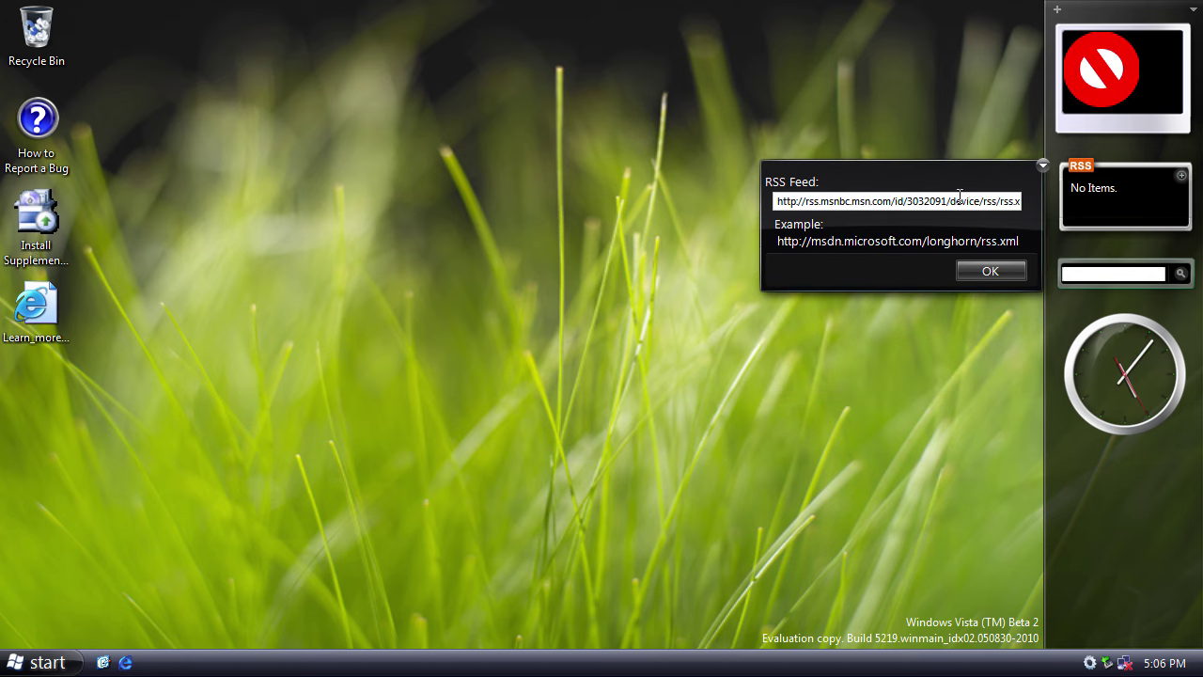
pyautogui.click(991, 271)
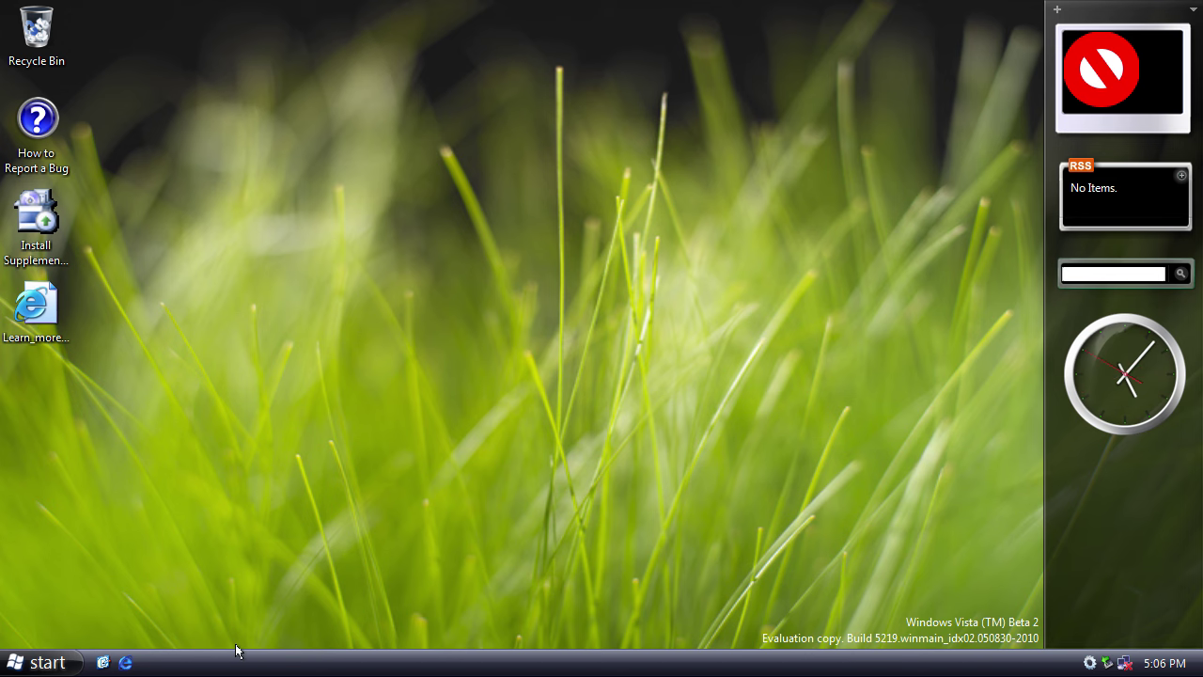
# - Browse from Pictures to Administrator > Pictures > Sample Pictures in Explorer
pyautogui.click(31, 663)
pyautogui.click(263, 246)
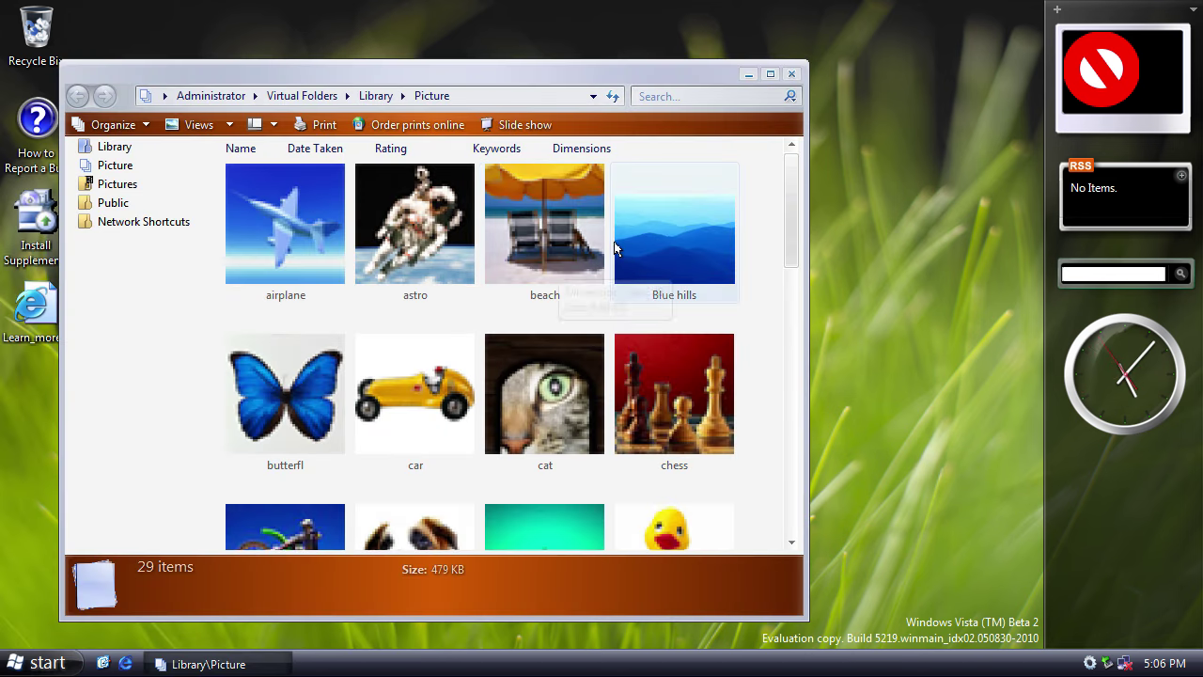
pyautogui.moveTo(718, 214); pyautogui.dragTo(499, 502)
pyautogui.click(113, 203)
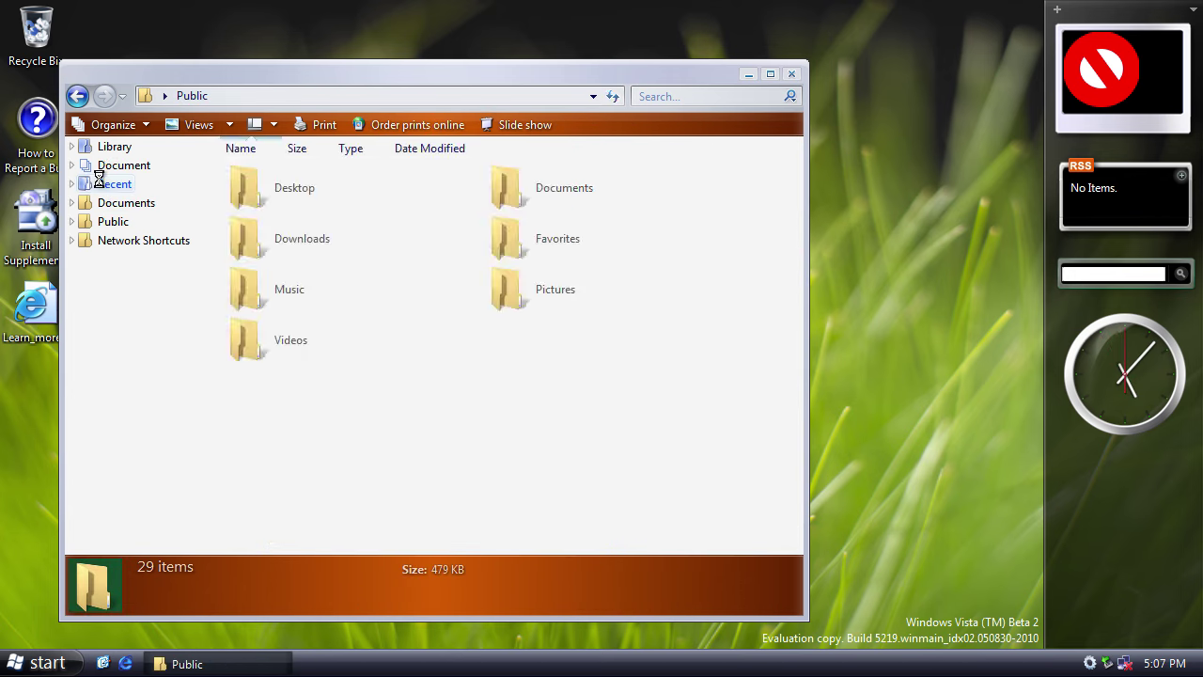
pyautogui.click(114, 183)
pyautogui.click(111, 203)
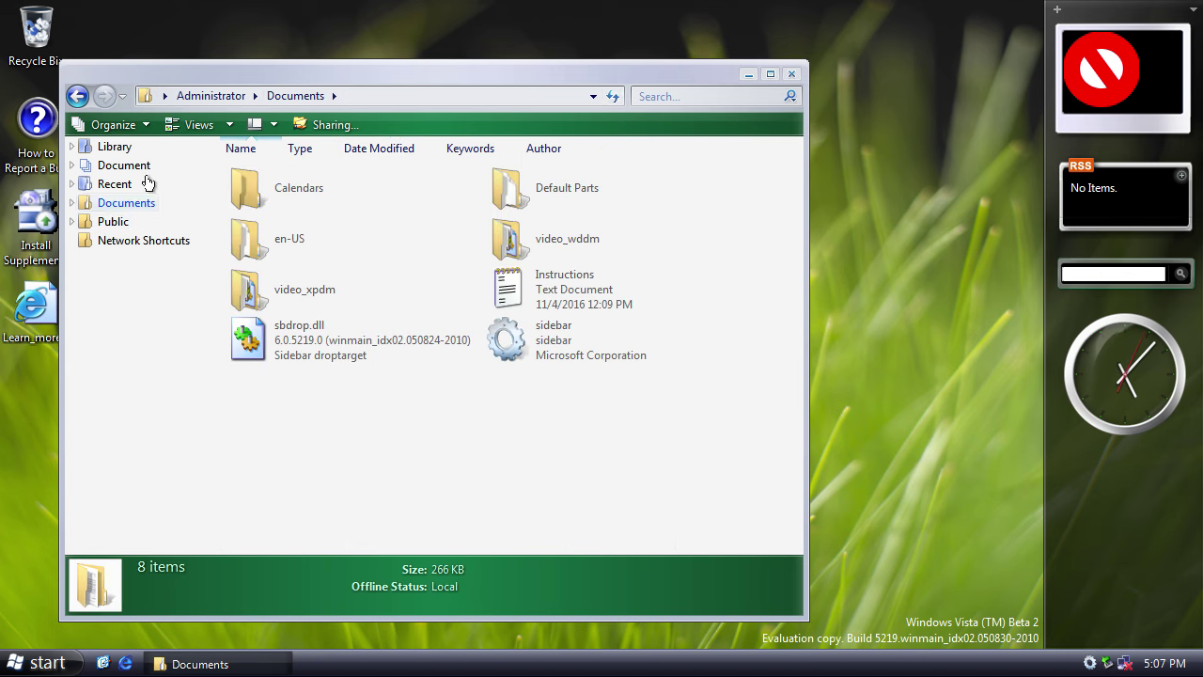
pyautogui.click(258, 95)
pyautogui.click(288, 255)
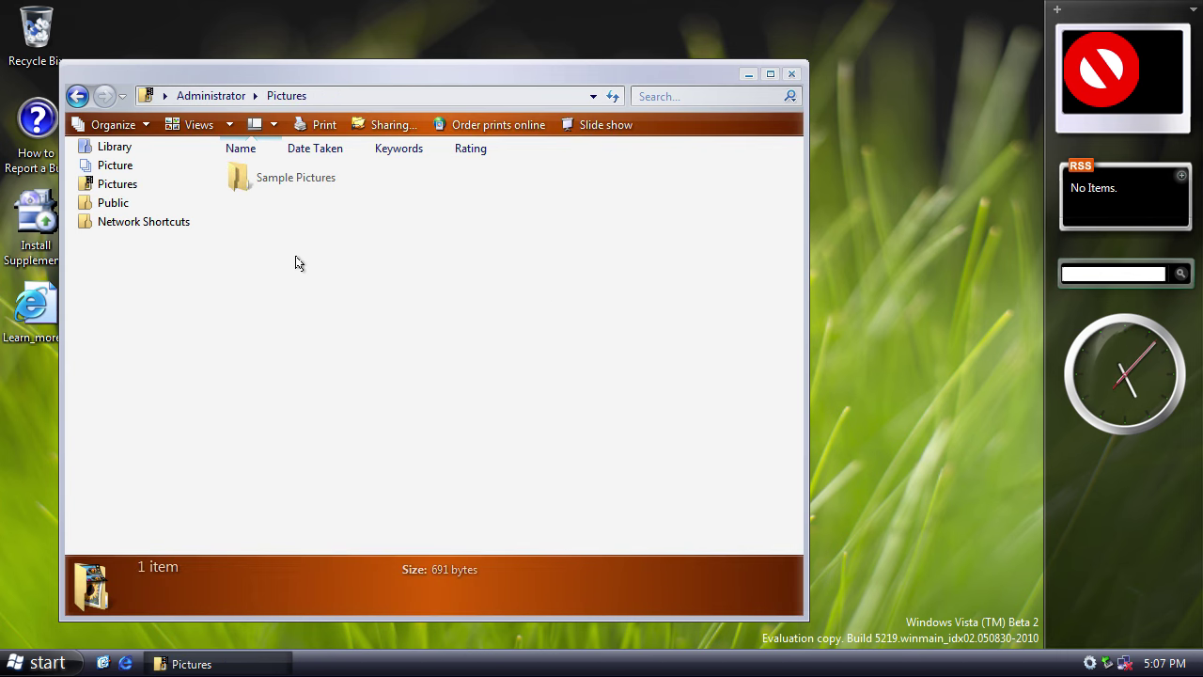
pyautogui.doubleClick(255, 180)
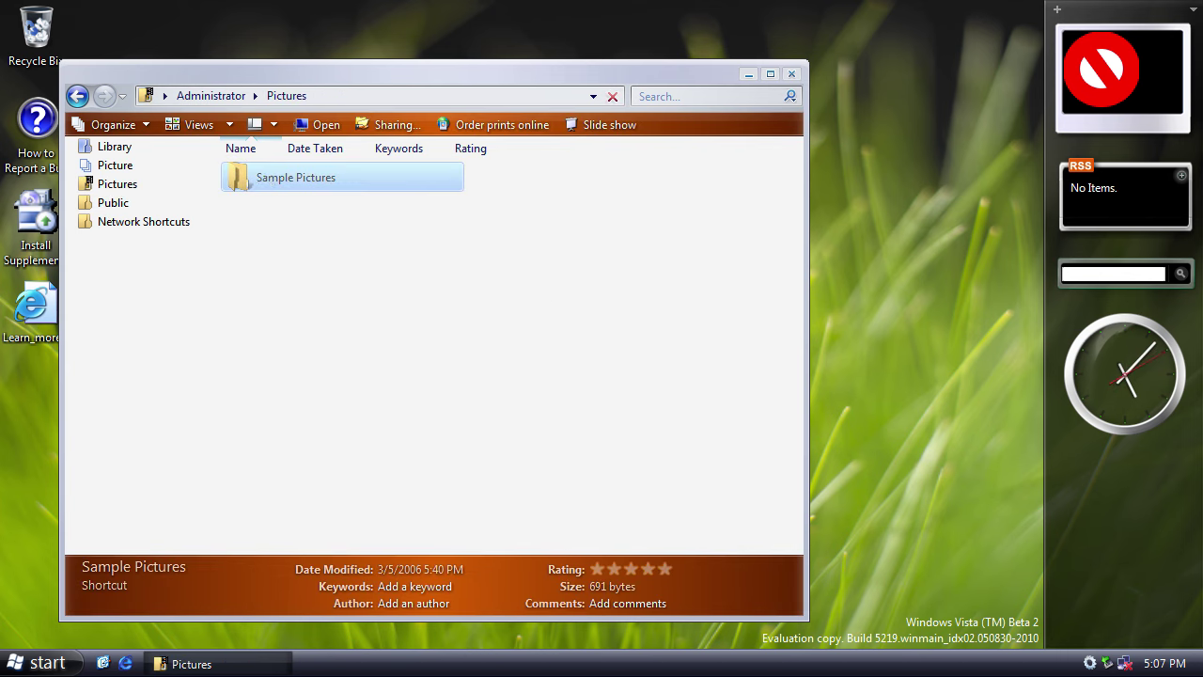
# - Copy the four sample pictures into the Administrator's Pictures folder and close Explorer
pyautogui.moveTo(630, 361); pyautogui.dragTo(292, 179)
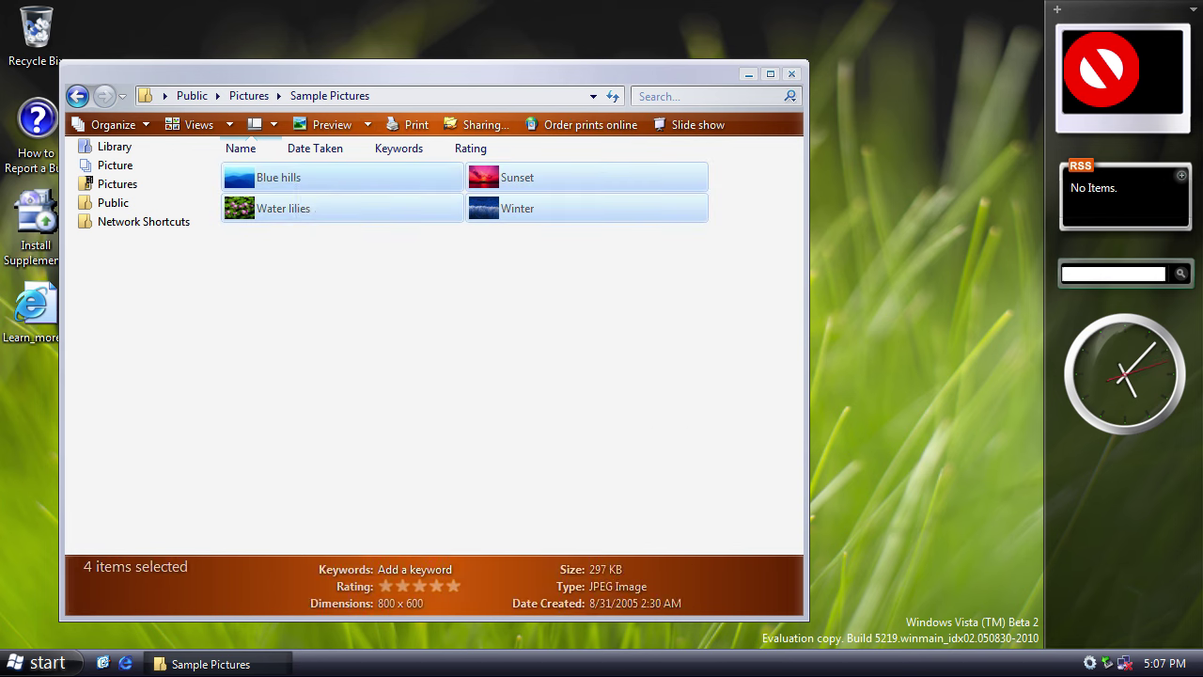
pyautogui.rightClick(278, 188)
pyautogui.click(309, 336)
pyautogui.click(77, 95)
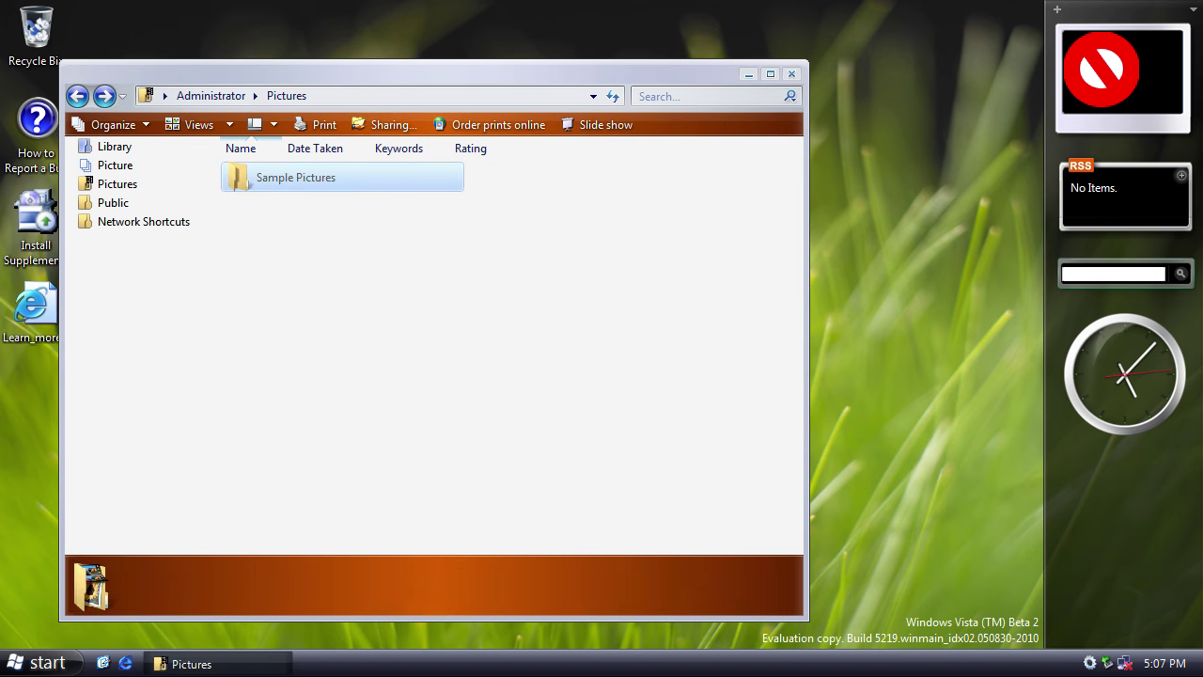
pyautogui.rightClick(389, 330)
pyautogui.click(439, 461)
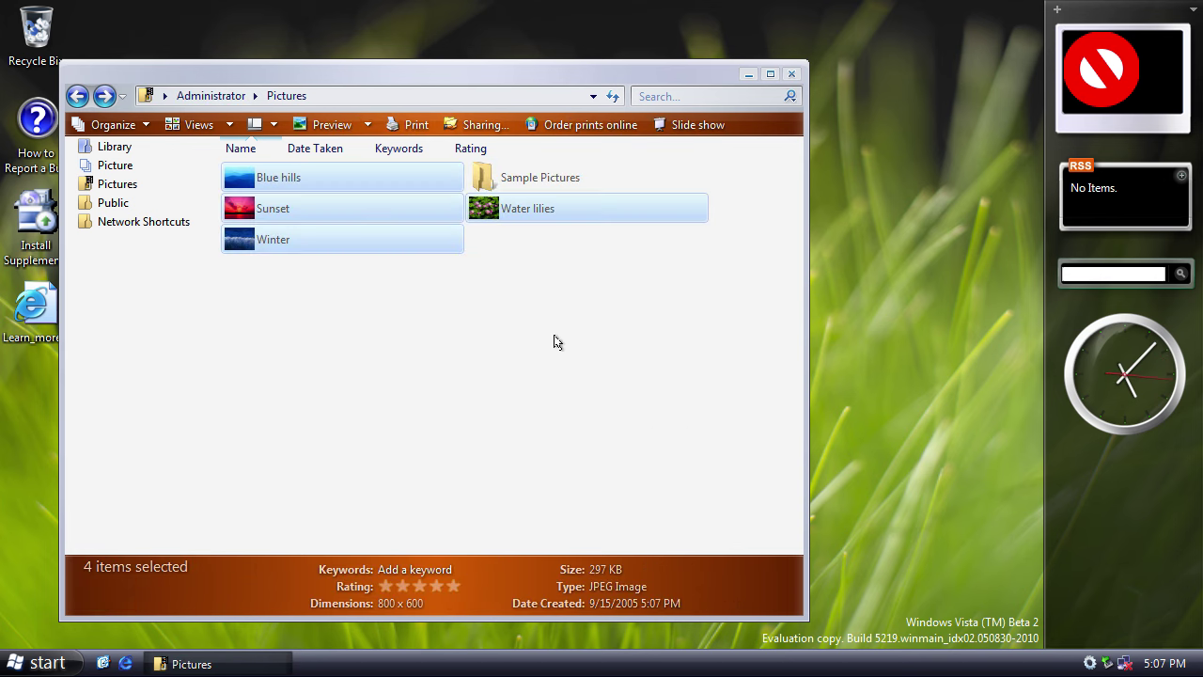
pyautogui.click(791, 74)
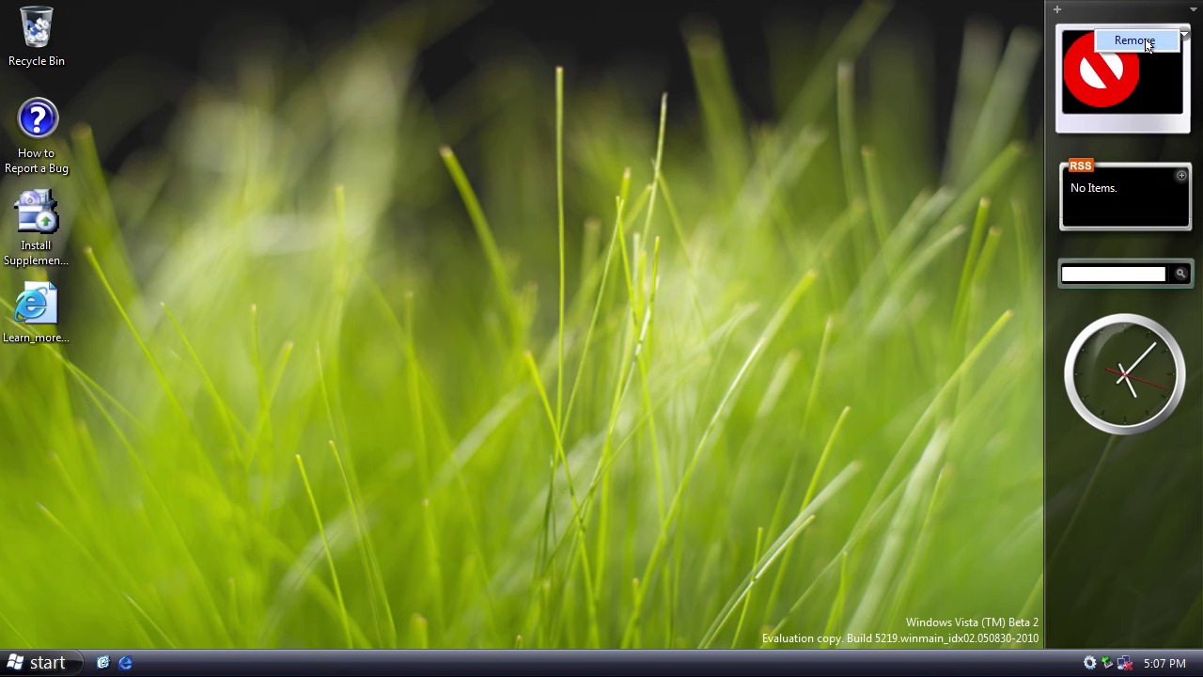
# - Remove the broken picture gadget and add a slideshow gadget from the gallery
pyautogui.click(1184, 34)
pyautogui.click(1056, 9)
pyautogui.doubleClick(731, 438)
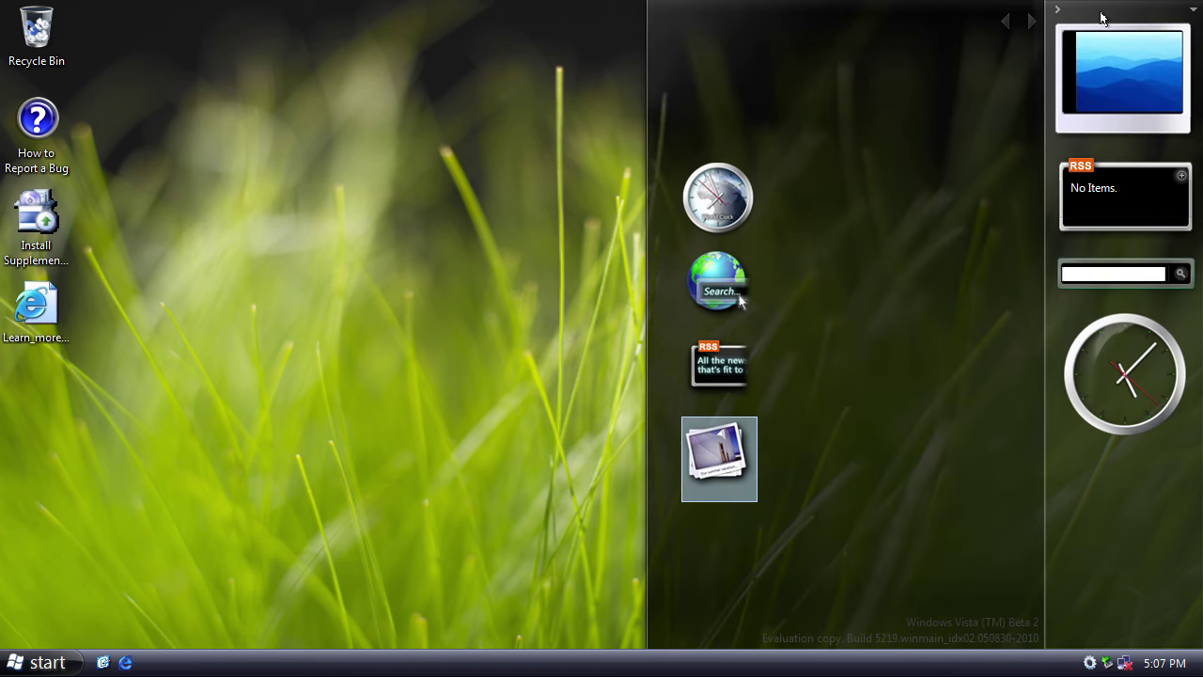
pyautogui.click(1058, 11)
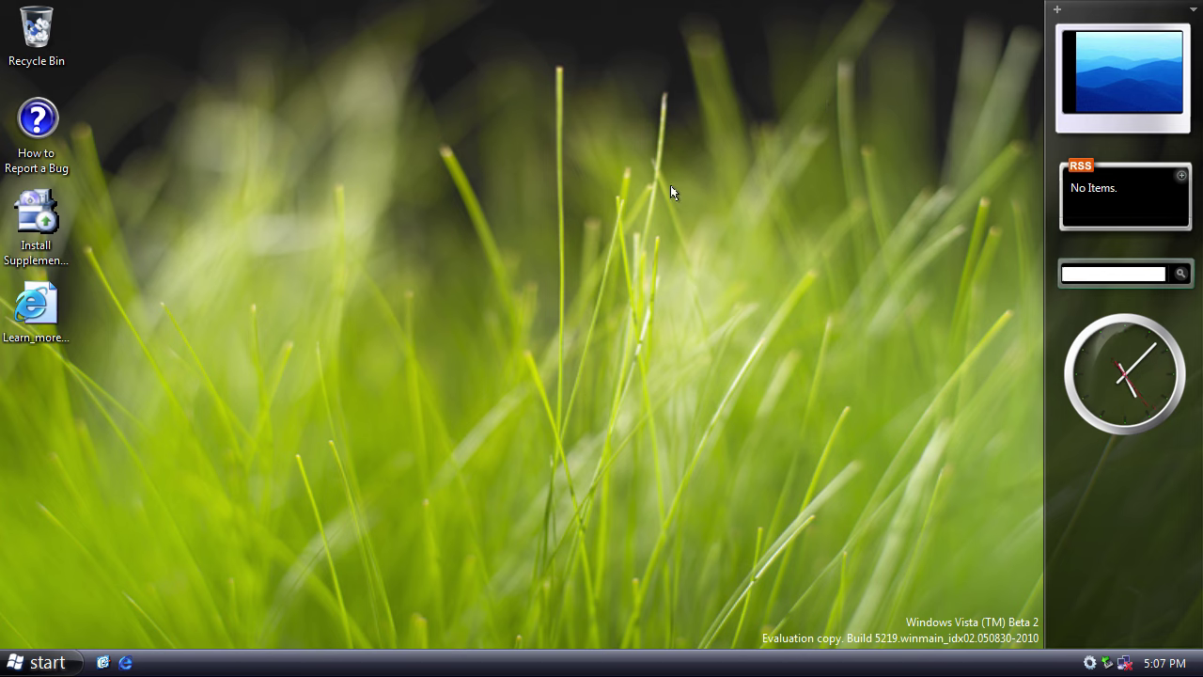
# - Move the sidebar to the left screen edge, then back to the right
pyautogui.click(1194, 12)
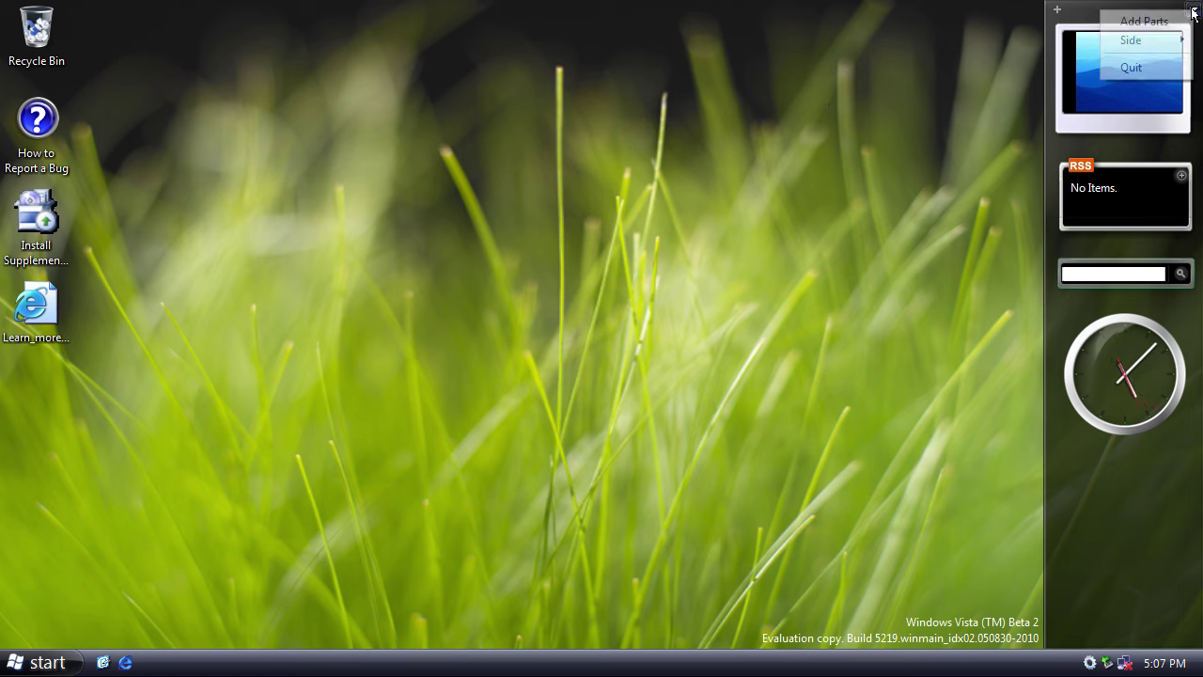
pyautogui.moveTo(1140, 42)
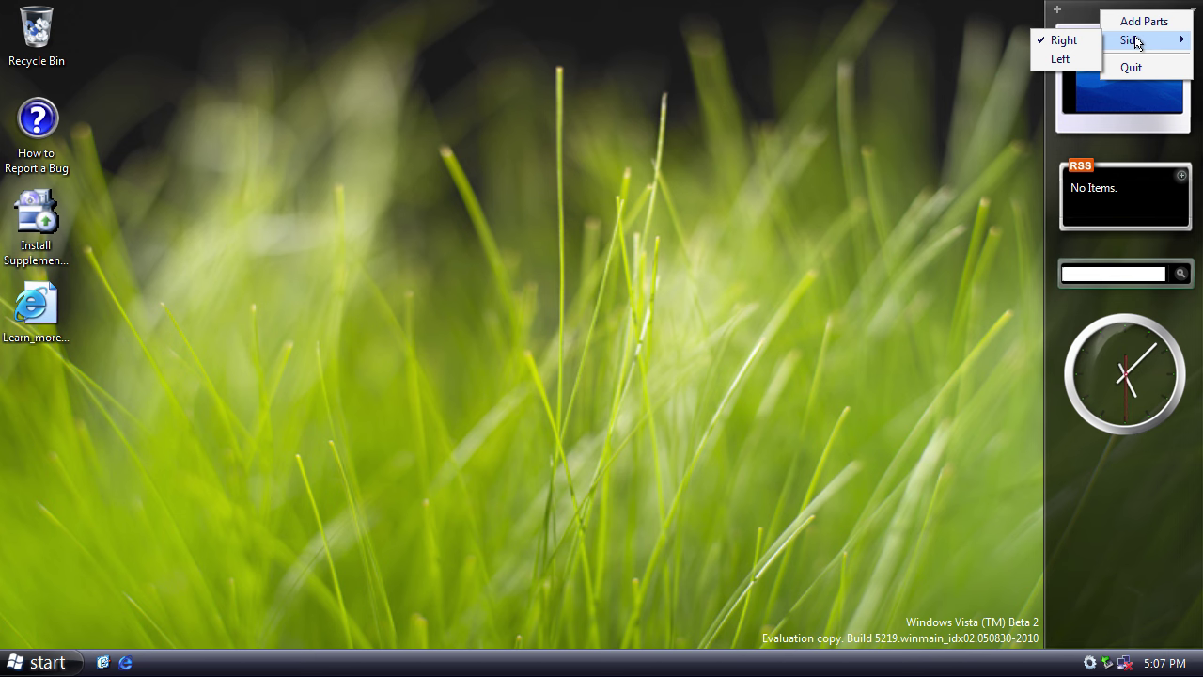
pyautogui.click(1059, 58)
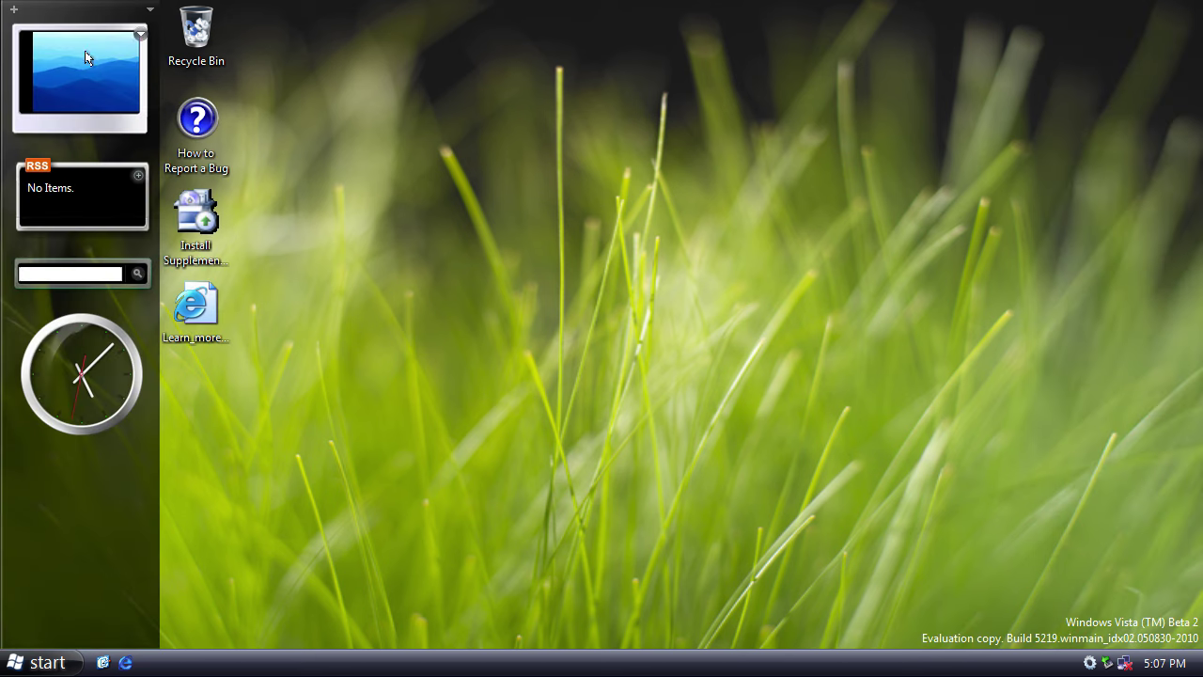
pyautogui.click(150, 9)
pyautogui.moveTo(174, 43)
pyautogui.click(263, 40)
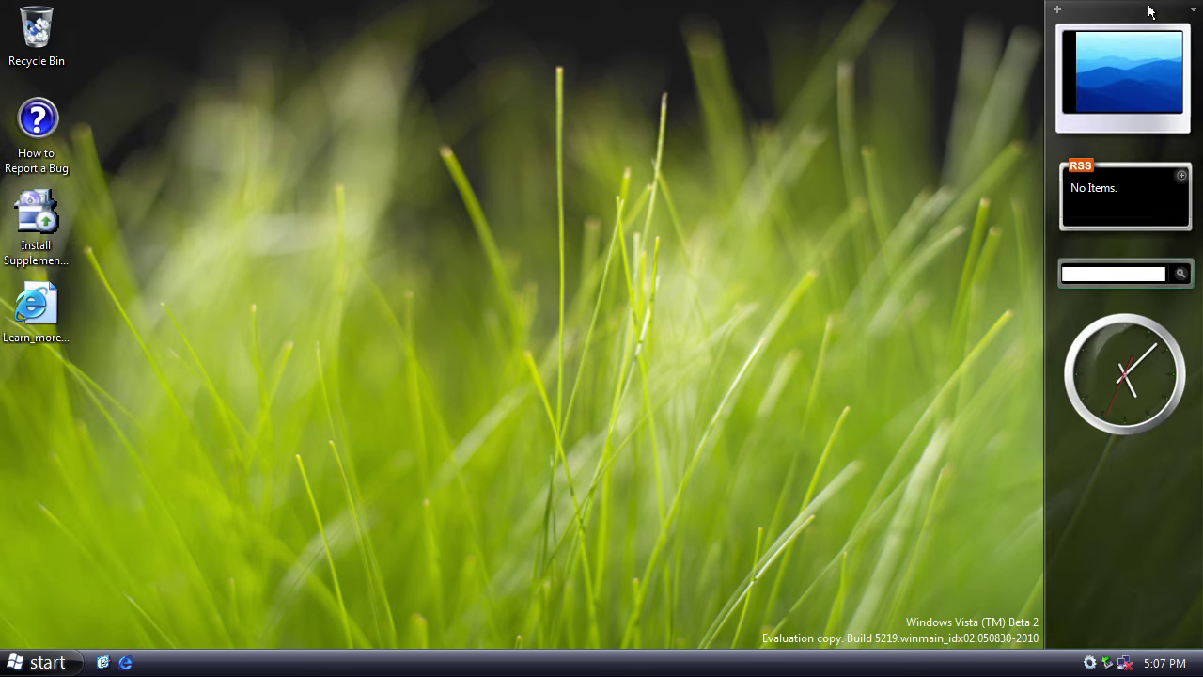
# - Reopen the gadget gallery, then quit Windows Sidebar from its tray icon
pyautogui.click(1192, 9)
pyautogui.click(1148, 35)
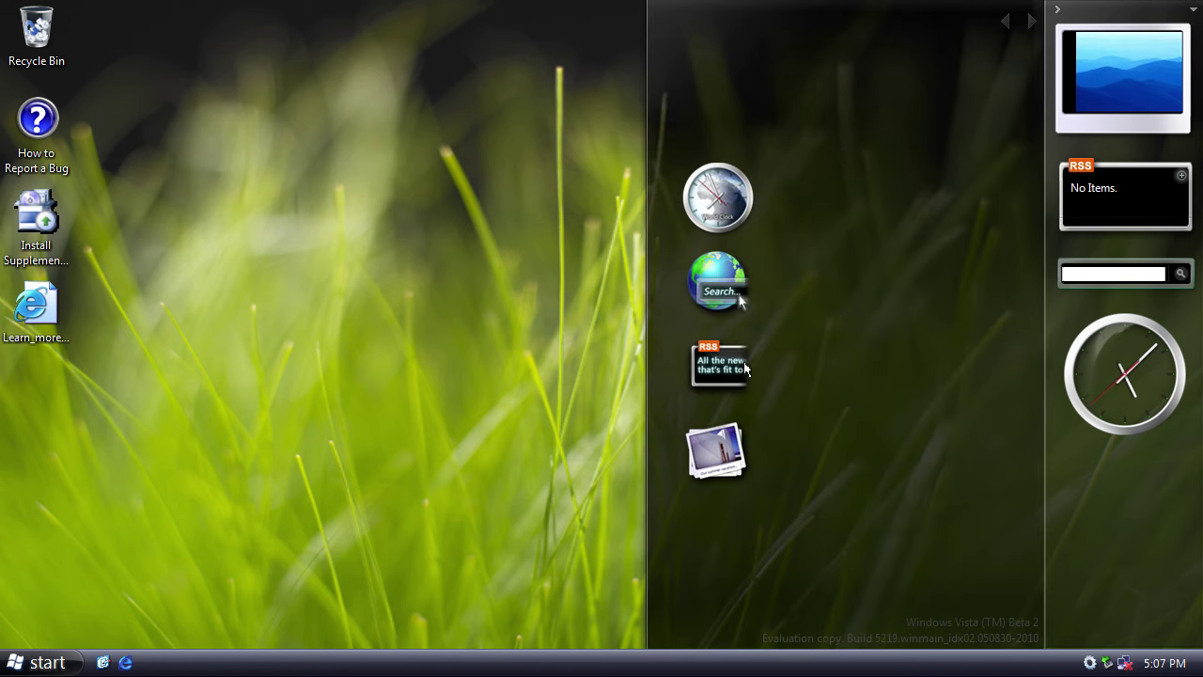
pyautogui.rightClick(1090, 663)
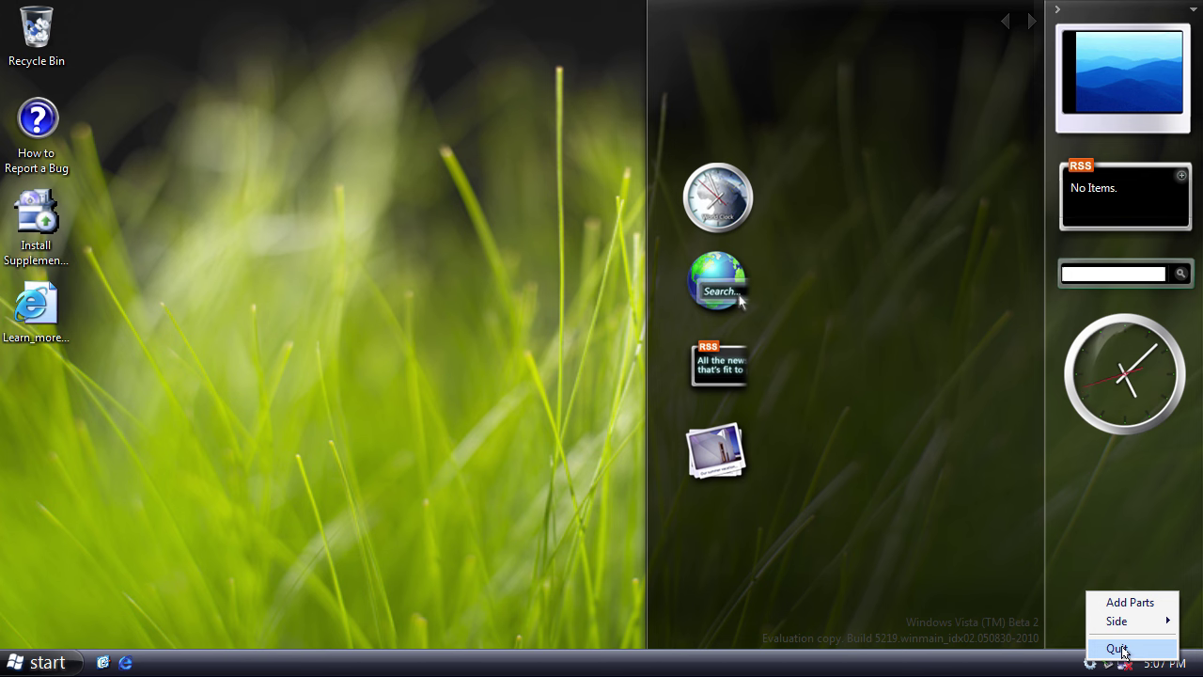
pyautogui.click(1118, 649)
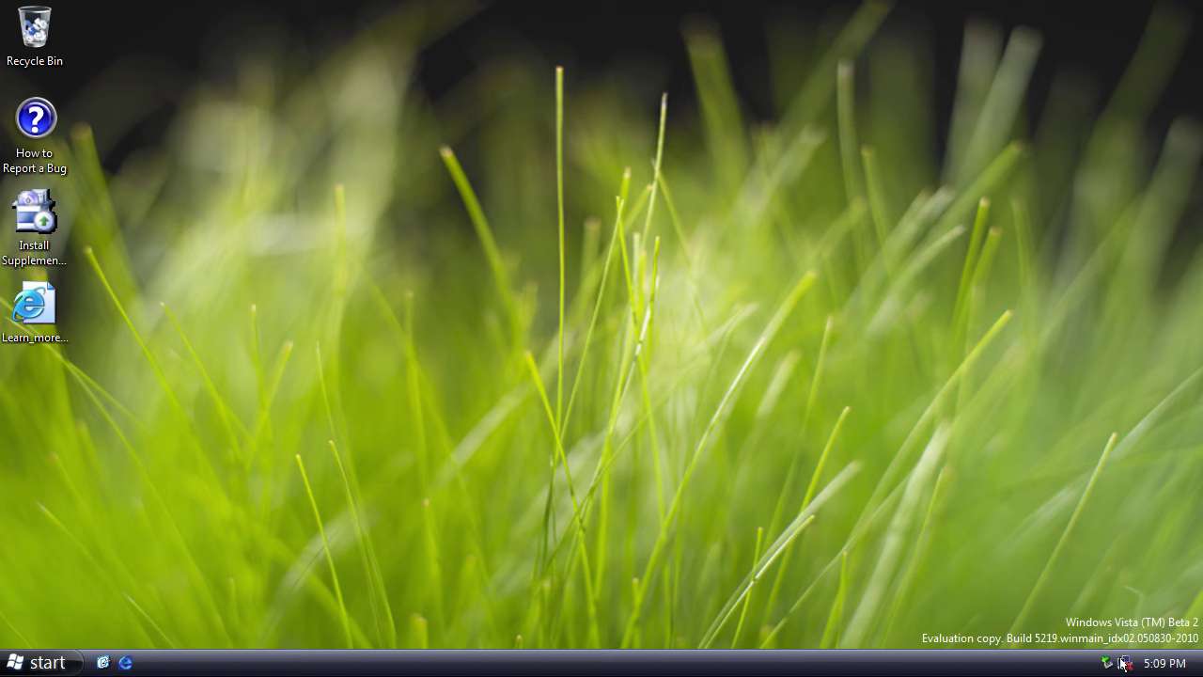
# - Go through Computer > Local Disk (C:) > Program Files > Microsoft Windows Photo Library to PhotoLibrary
pyautogui.moveTo(1123, 665)
pyautogui.click(64, 662)
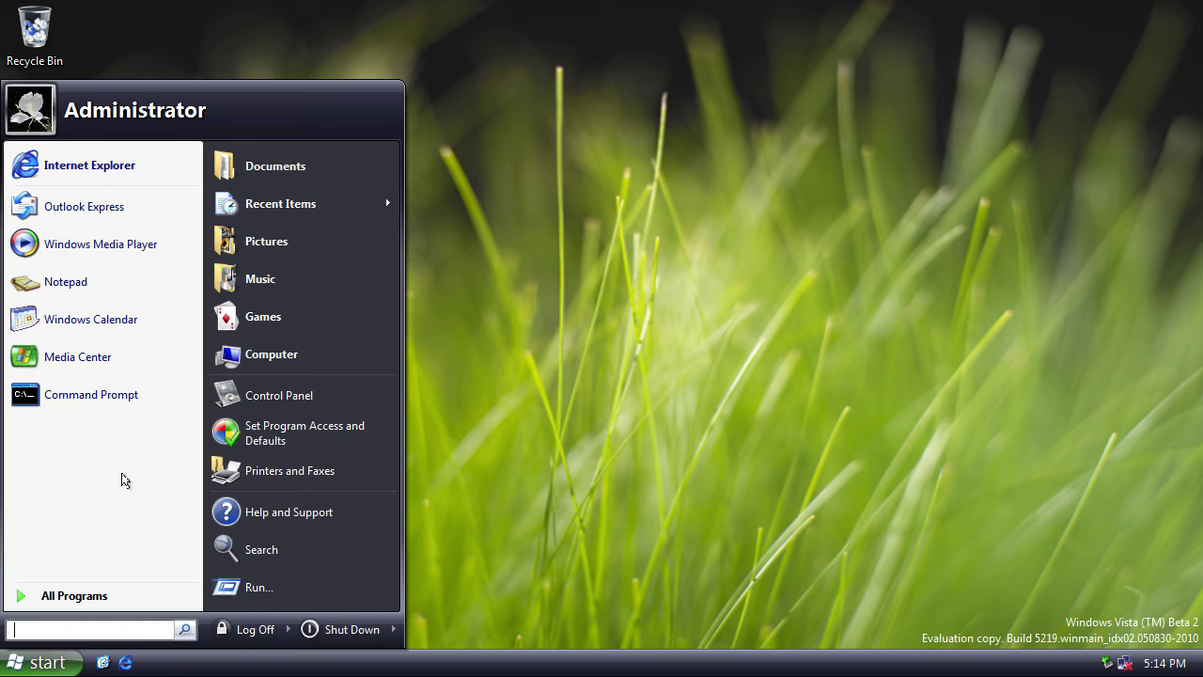
pyautogui.click(273, 355)
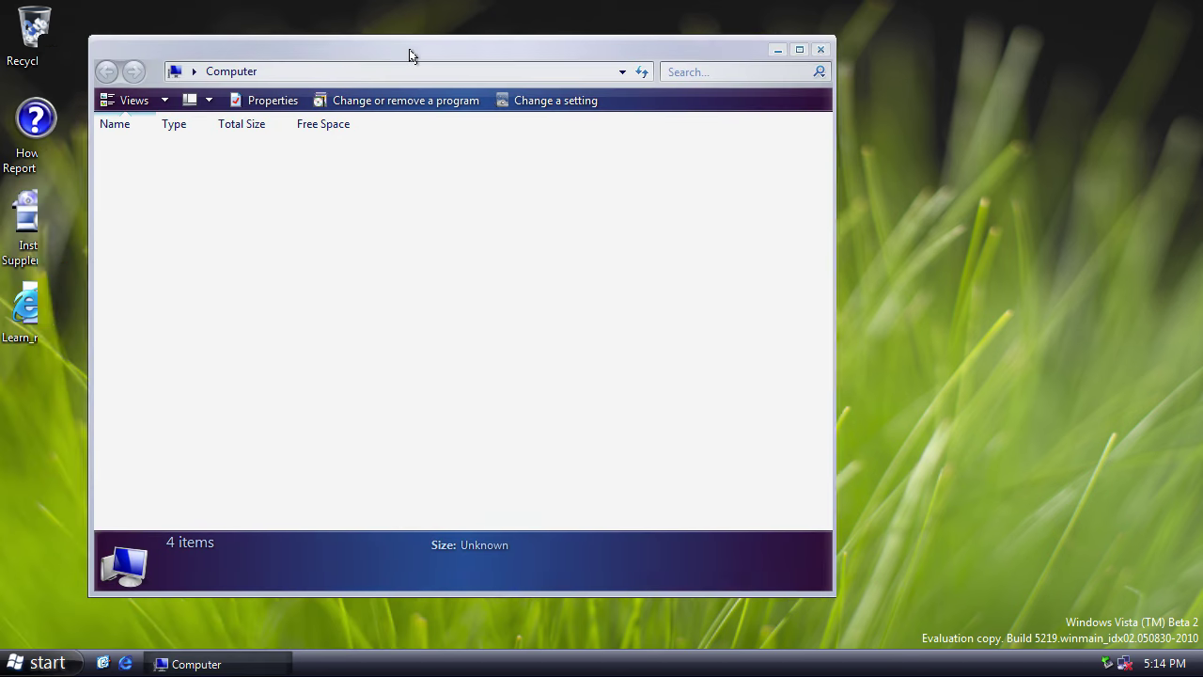
pyautogui.doubleClick(282, 325)
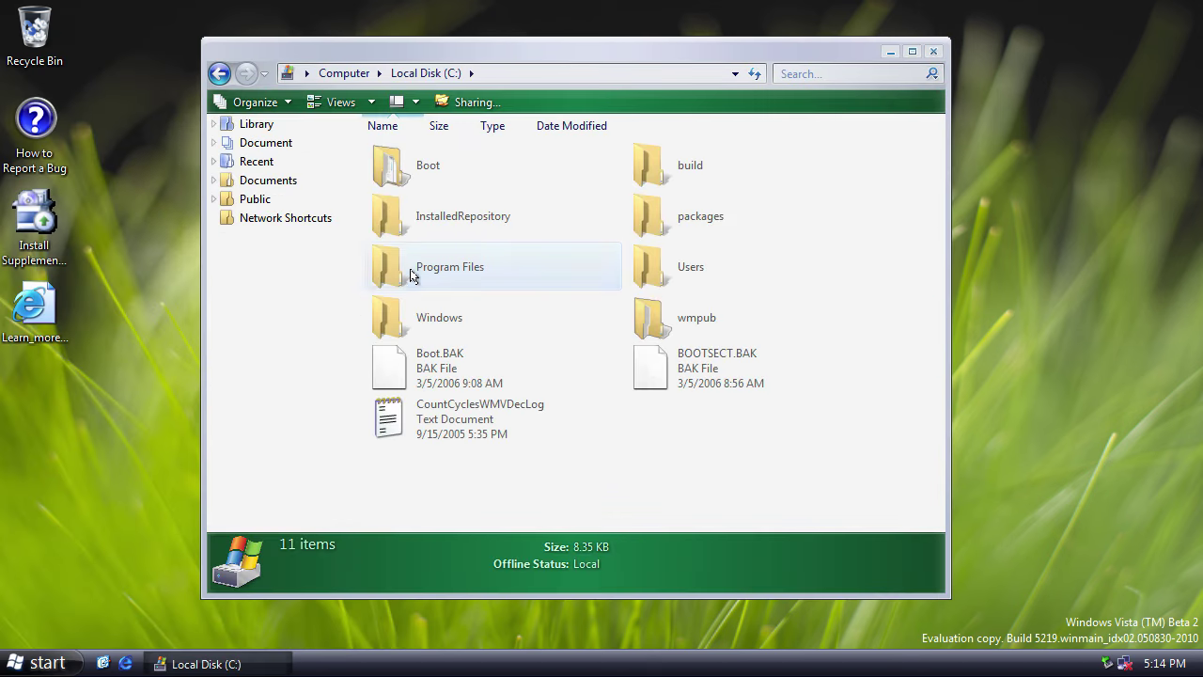
pyautogui.doubleClick(418, 273)
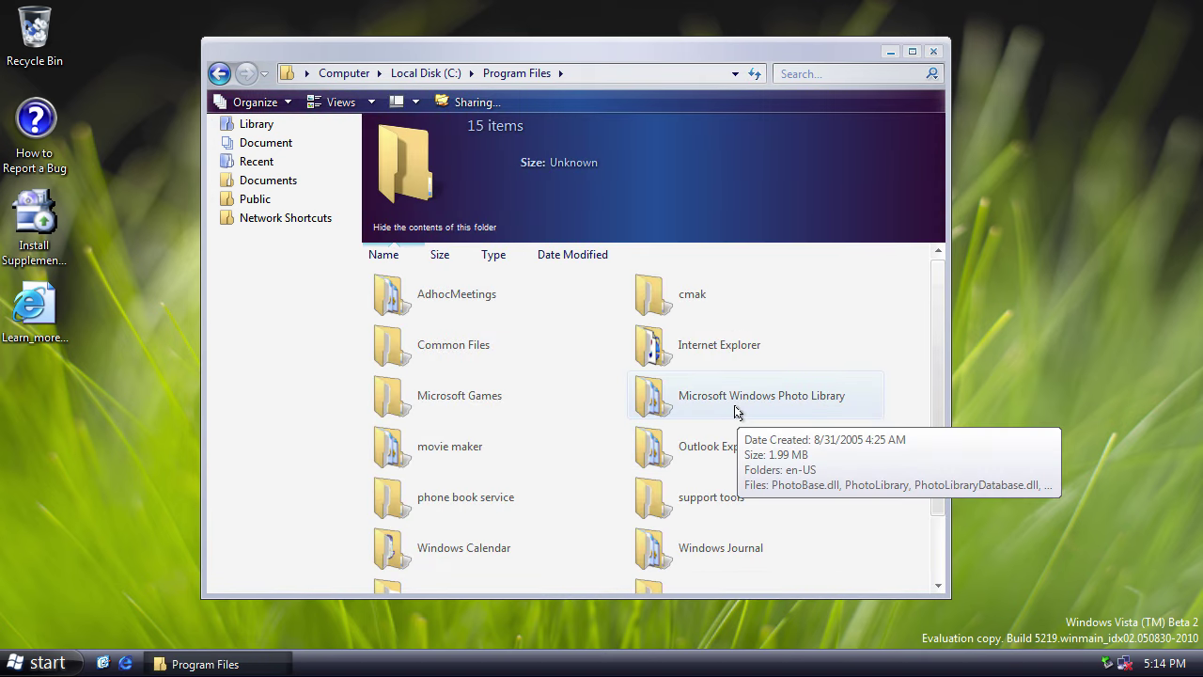
pyautogui.doubleClick(737, 412)
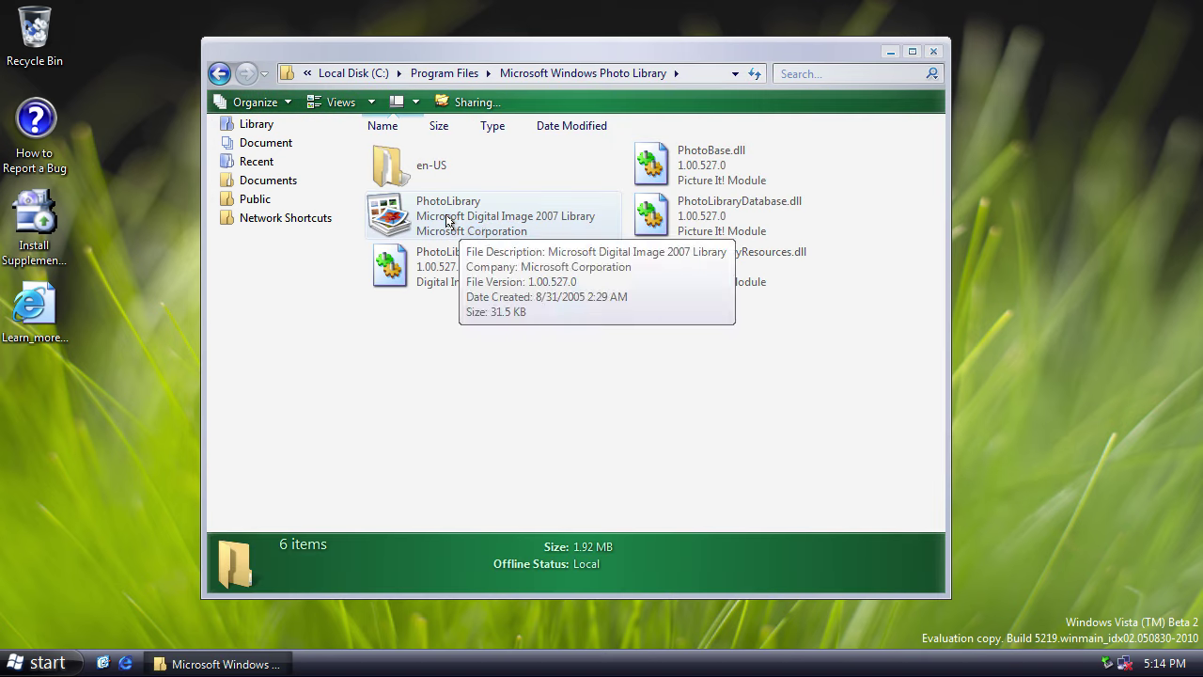
pyautogui.click(448, 222)
pyautogui.doubleClick(448, 221)
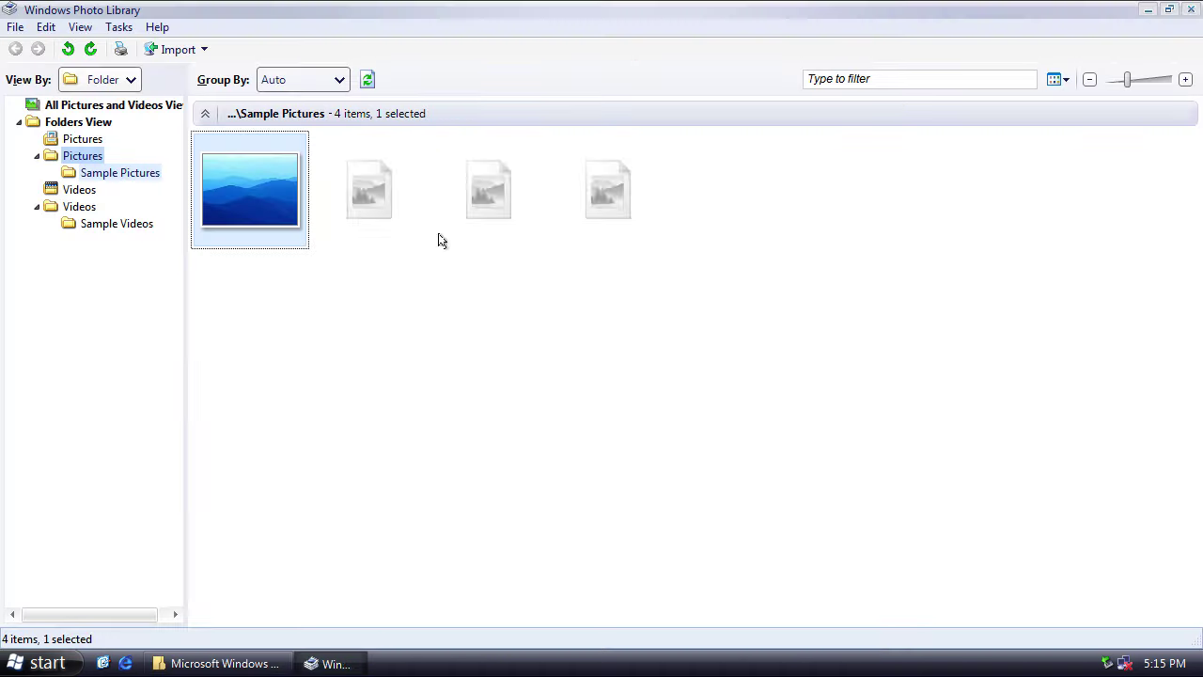
pyautogui.moveTo(642, 219)
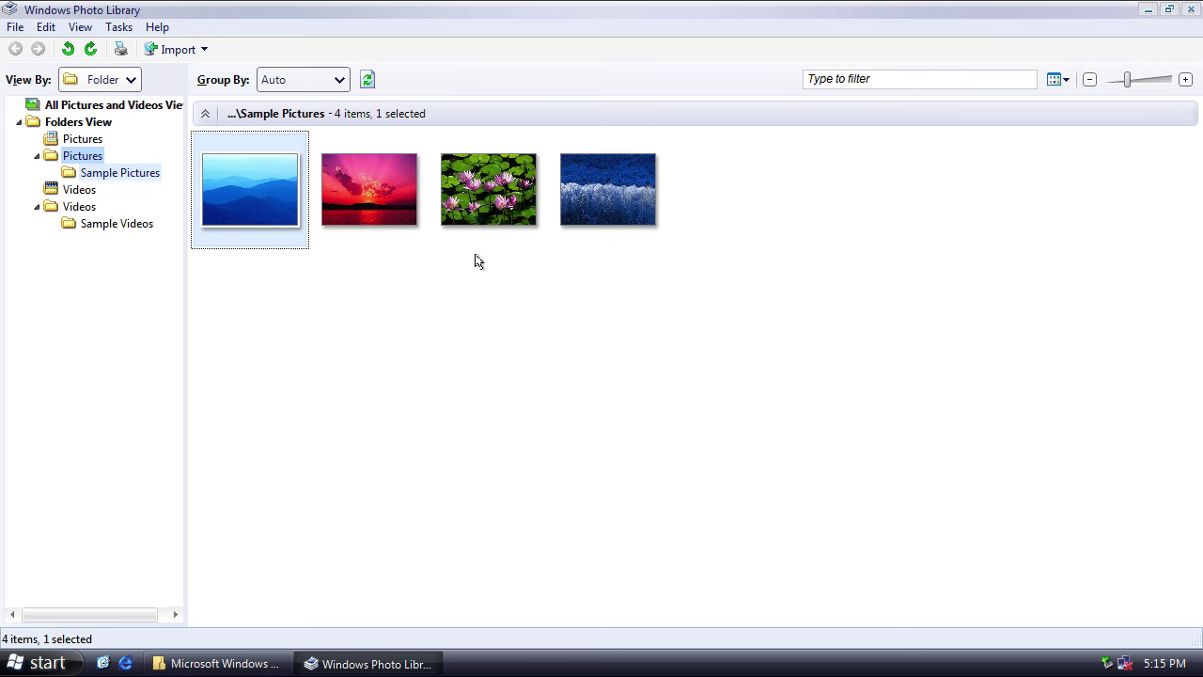
pyautogui.click(156, 27)
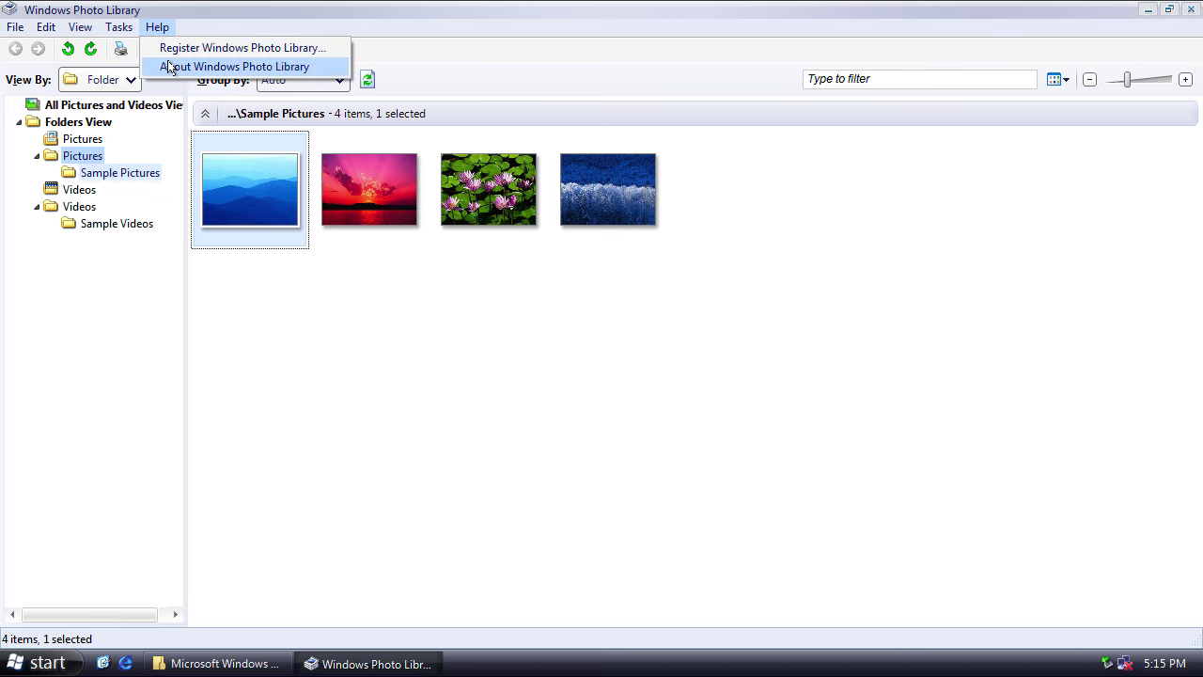
pyautogui.click(171, 67)
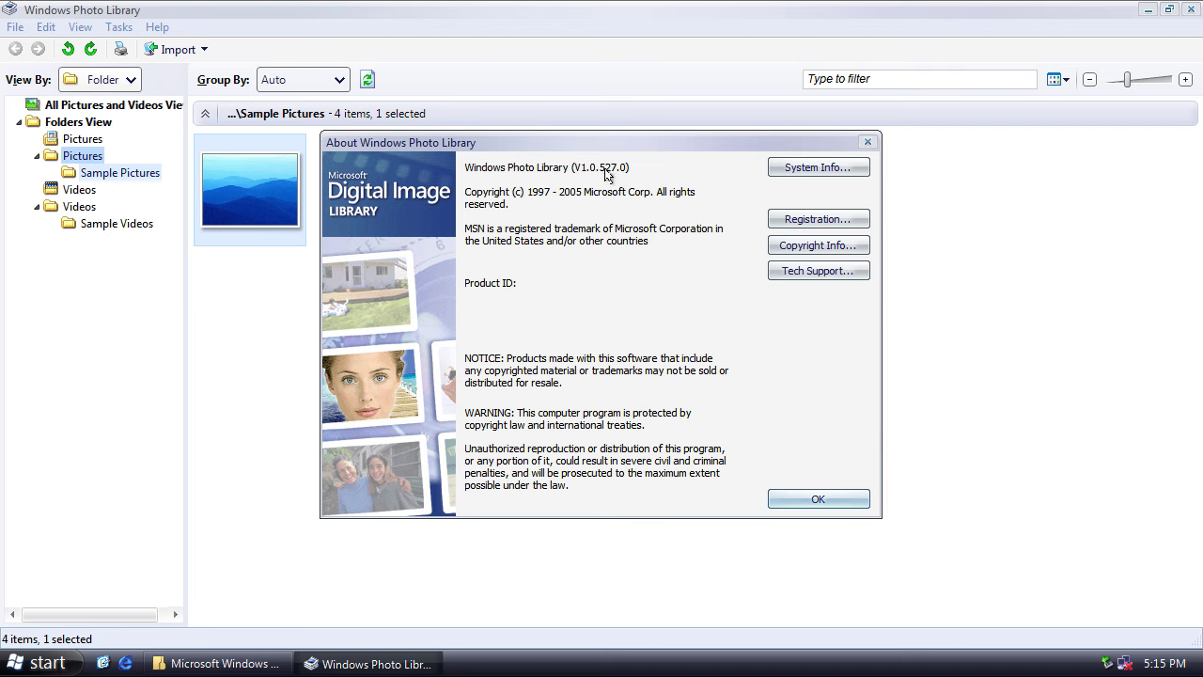
pyautogui.click(810, 500)
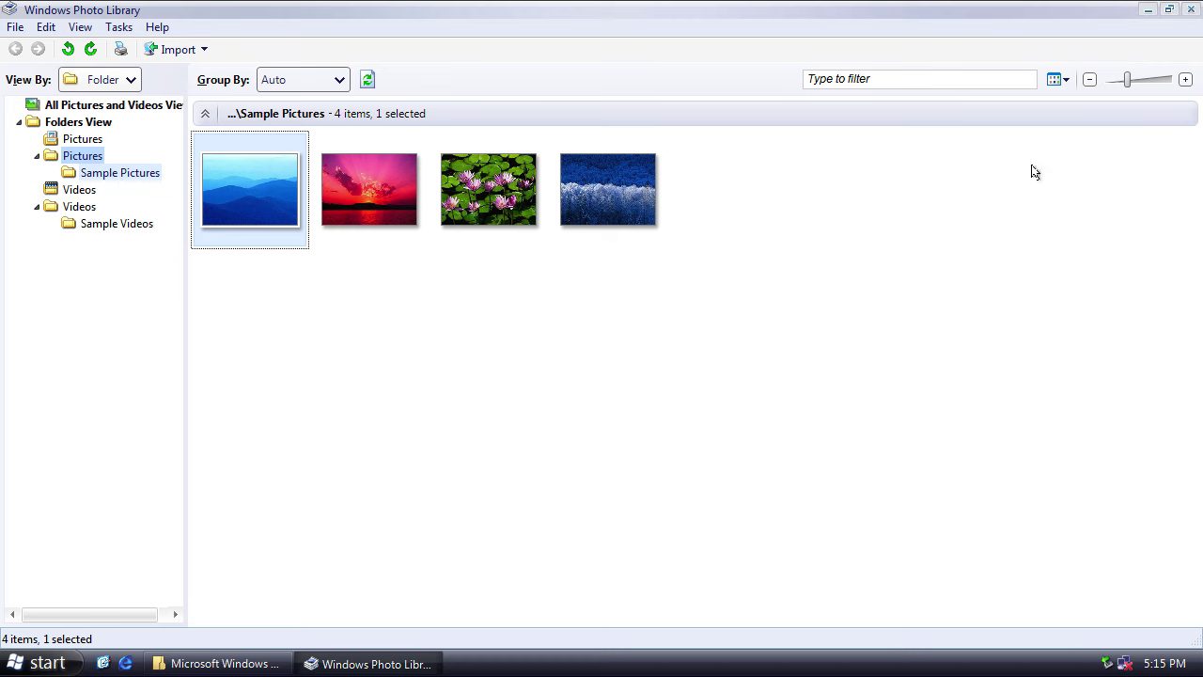
# - Set the blue mountains photo as the desktop wallpaper
pyautogui.moveTo(500, 214)
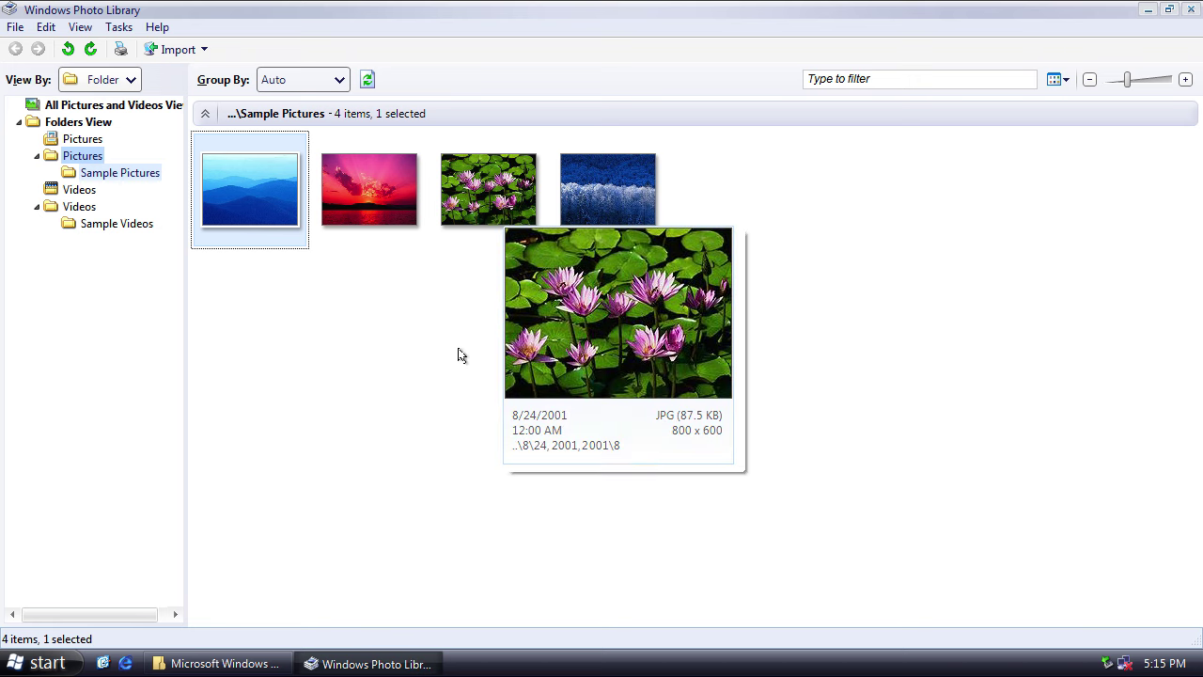
pyautogui.rightClick(255, 194)
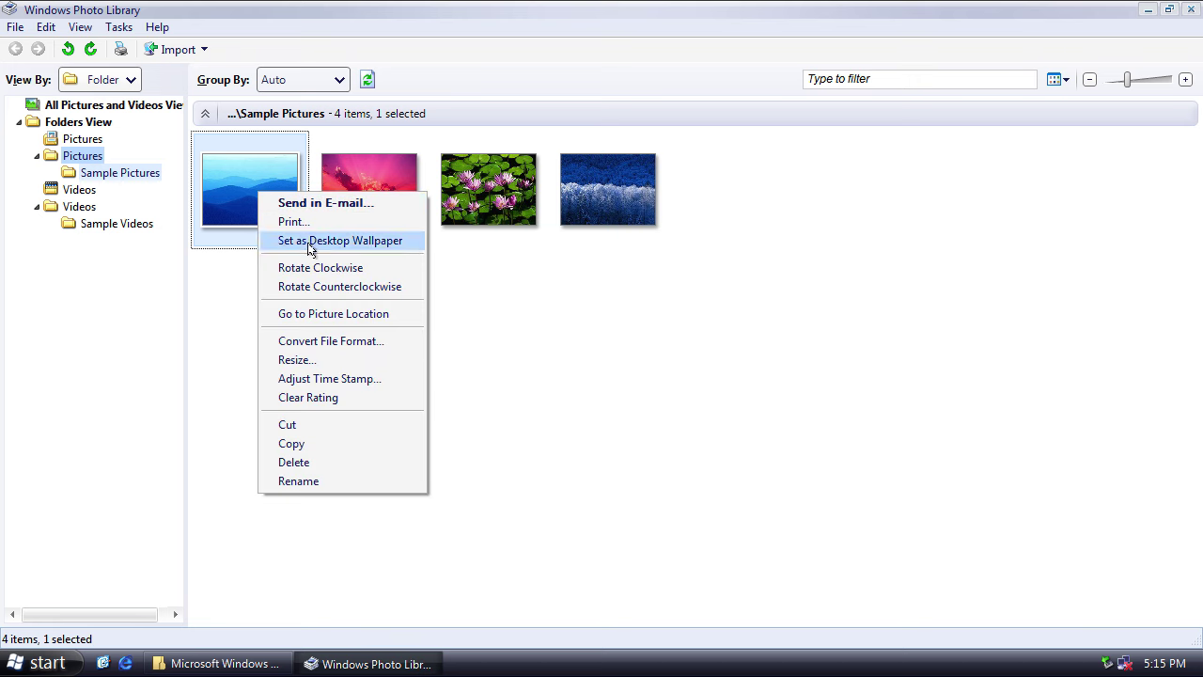
pyautogui.click(373, 242)
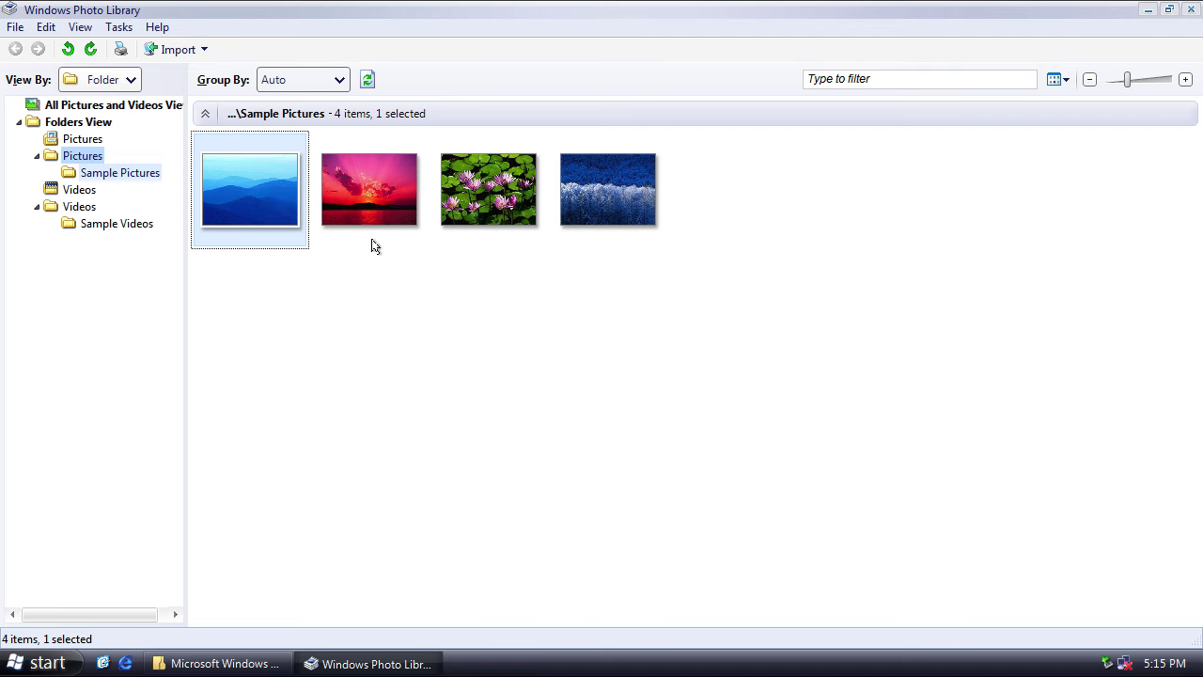
# - Try Convert File Format with JPEG, True Color, quality 100, then cancel
pyautogui.rightClick(283, 212)
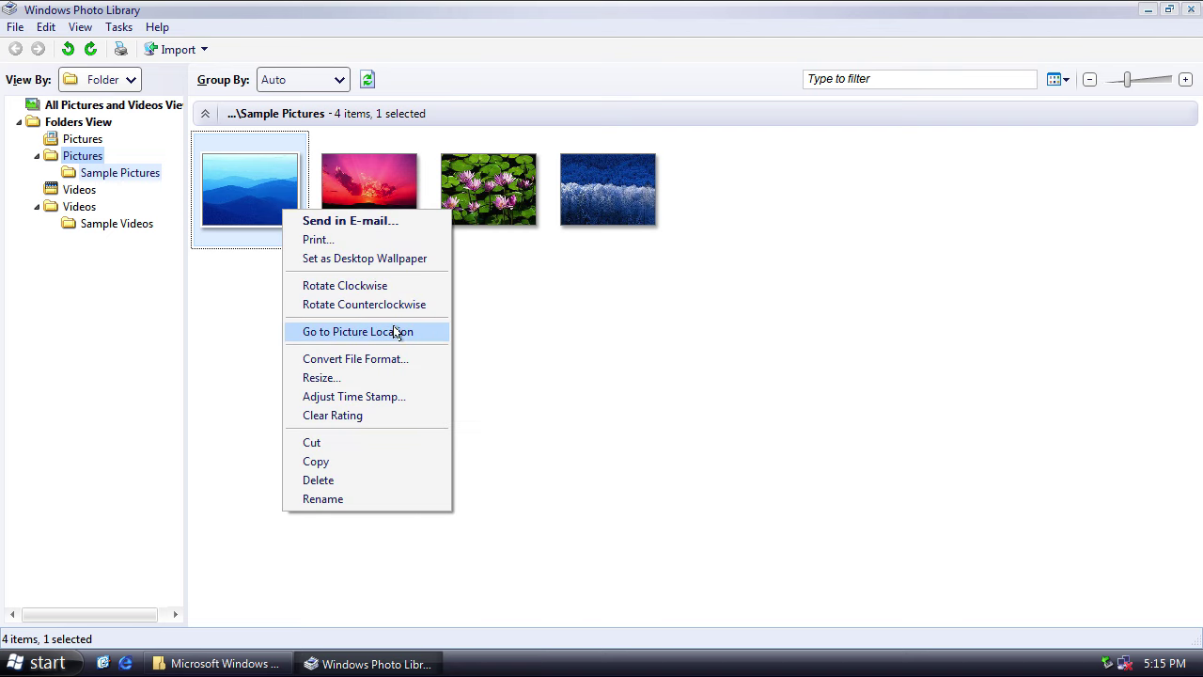
pyautogui.click(385, 360)
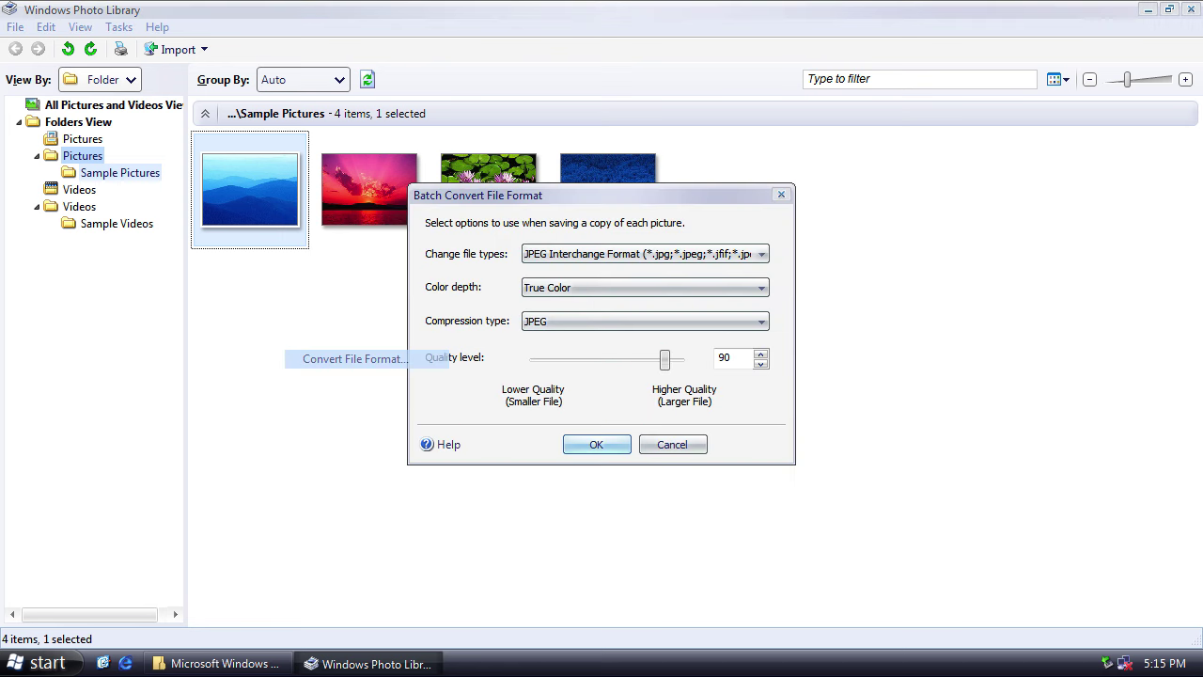
pyautogui.click(564, 254)
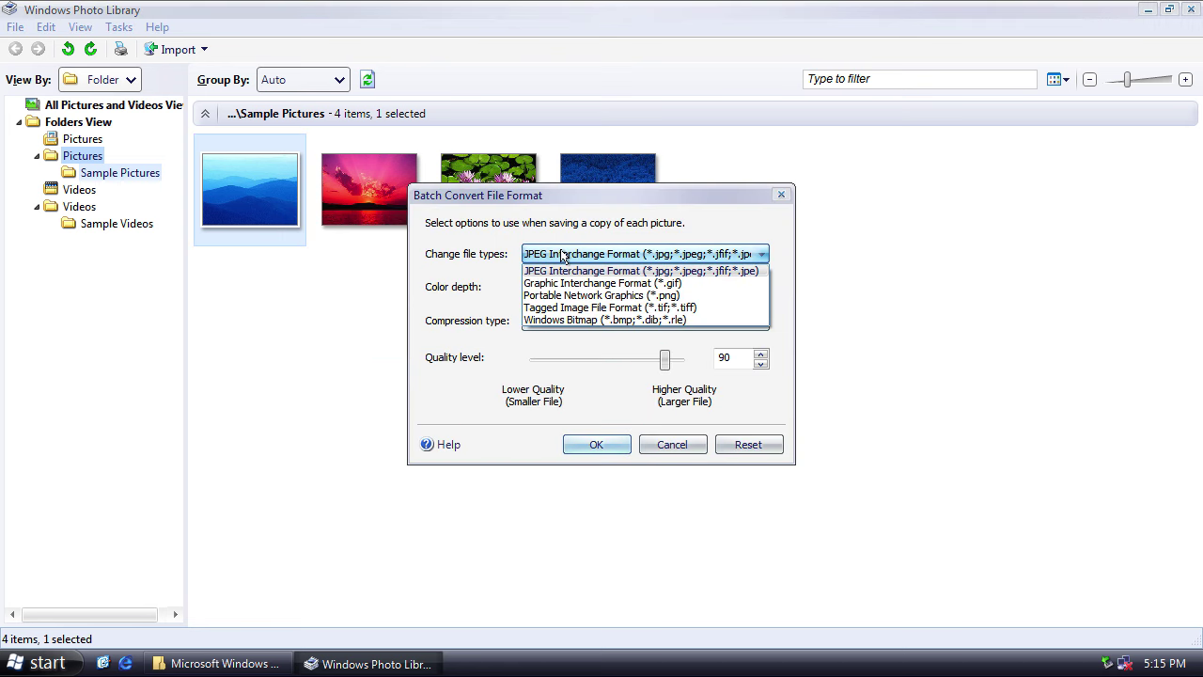
pyautogui.click(551, 287)
pyautogui.click(551, 289)
pyautogui.click(551, 304)
pyautogui.click(573, 321)
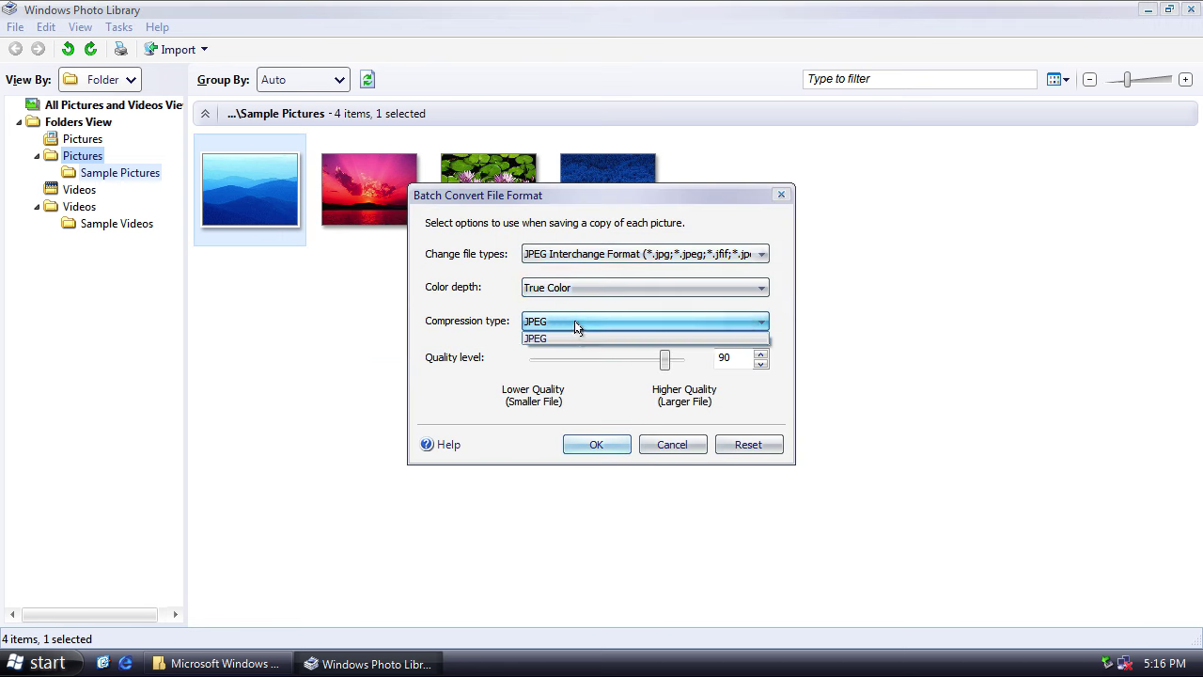
pyautogui.click(577, 336)
pyautogui.moveTo(665, 360); pyautogui.dragTo(682, 360)
pyautogui.click(673, 444)
# - Try shifting the sunset photo's time stamp to -1 hour, then cancel
pyautogui.rightClick(365, 179)
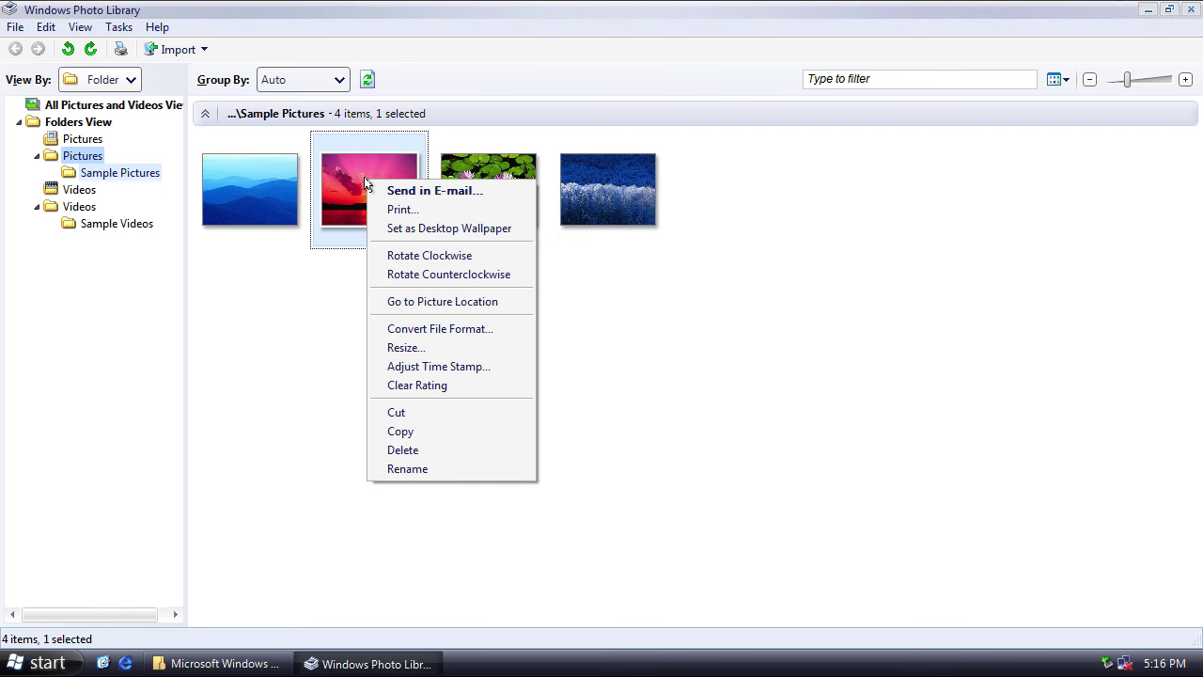
pyautogui.click(451, 367)
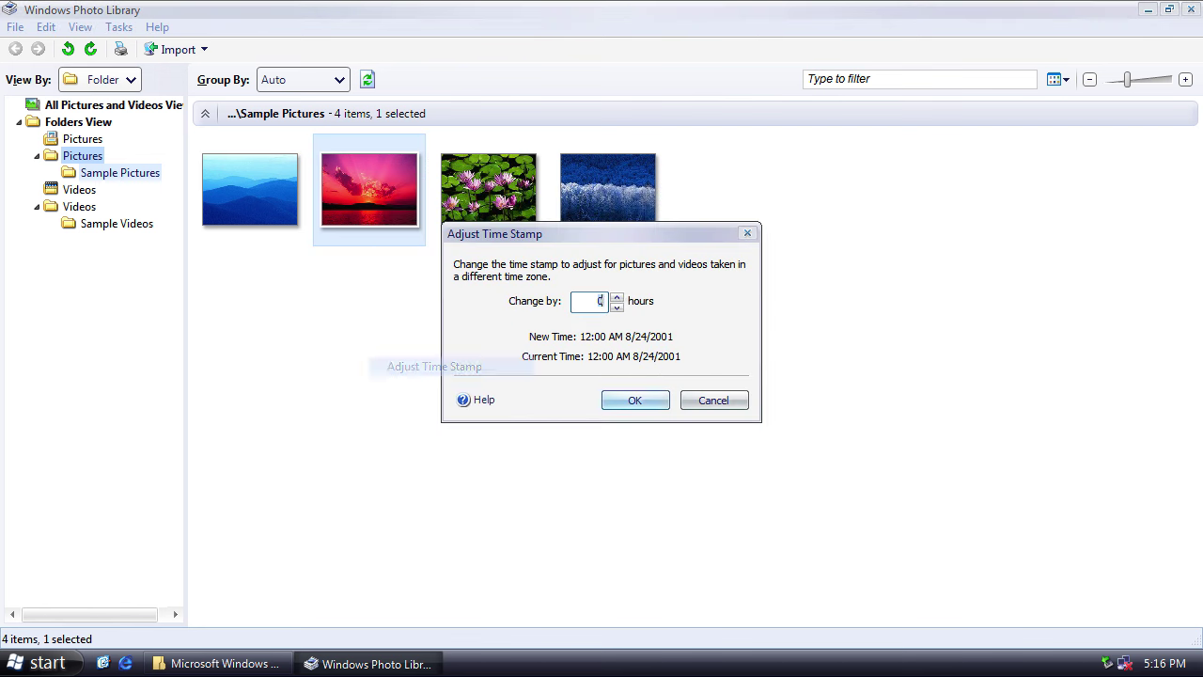
pyautogui.click(615, 297)
pyautogui.click(616, 298)
pyautogui.click(617, 307)
pyautogui.click(617, 308)
pyautogui.click(617, 308)
pyautogui.click(617, 308)
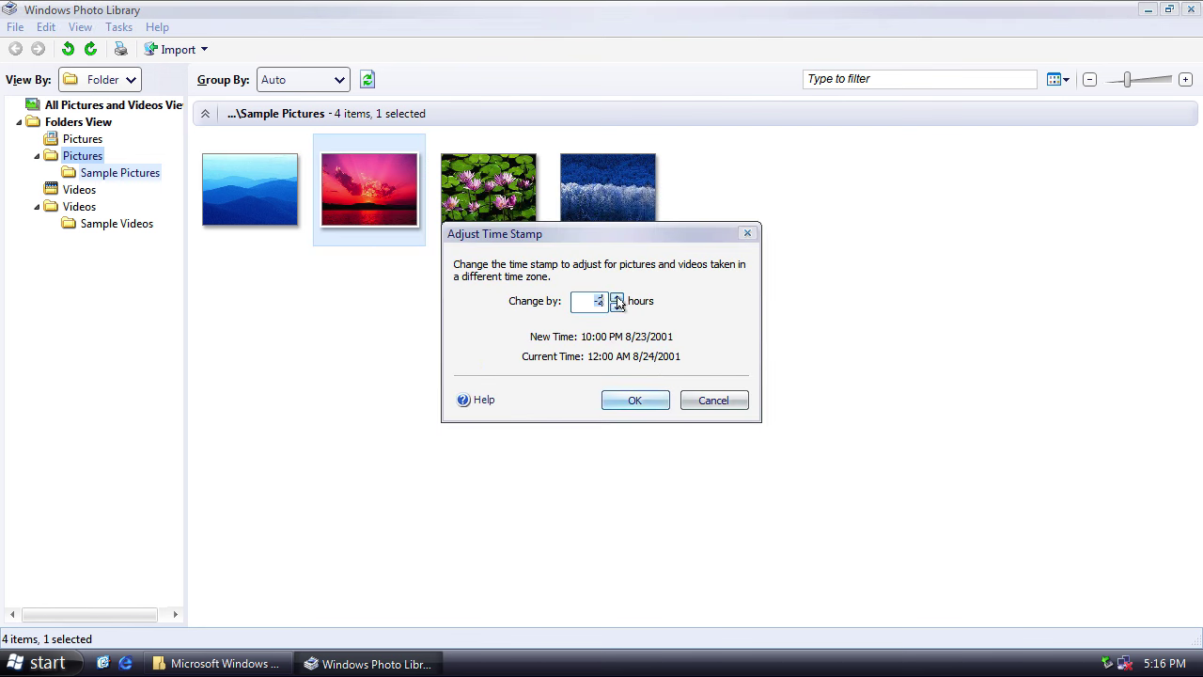
pyautogui.click(617, 297)
pyautogui.click(715, 401)
# - Bring up the pink sunset photo's shortcut menu again
pyautogui.rightClick(403, 218)
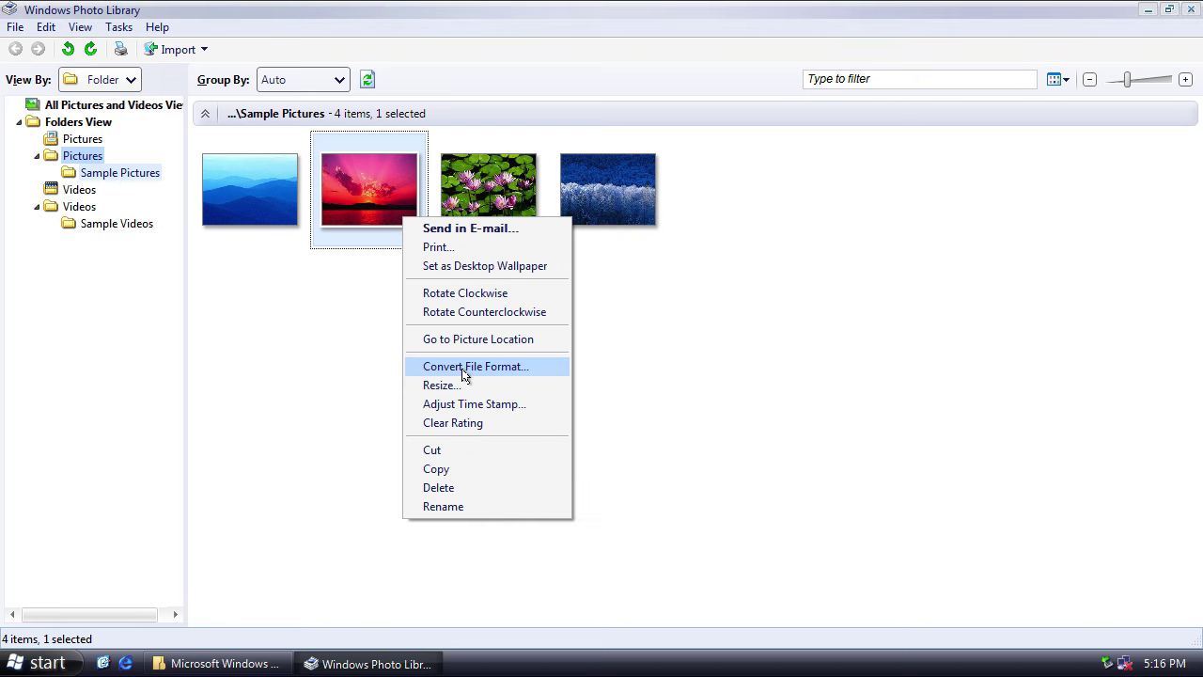
pyautogui.click(698, 294)
pyautogui.rightClick(388, 166)
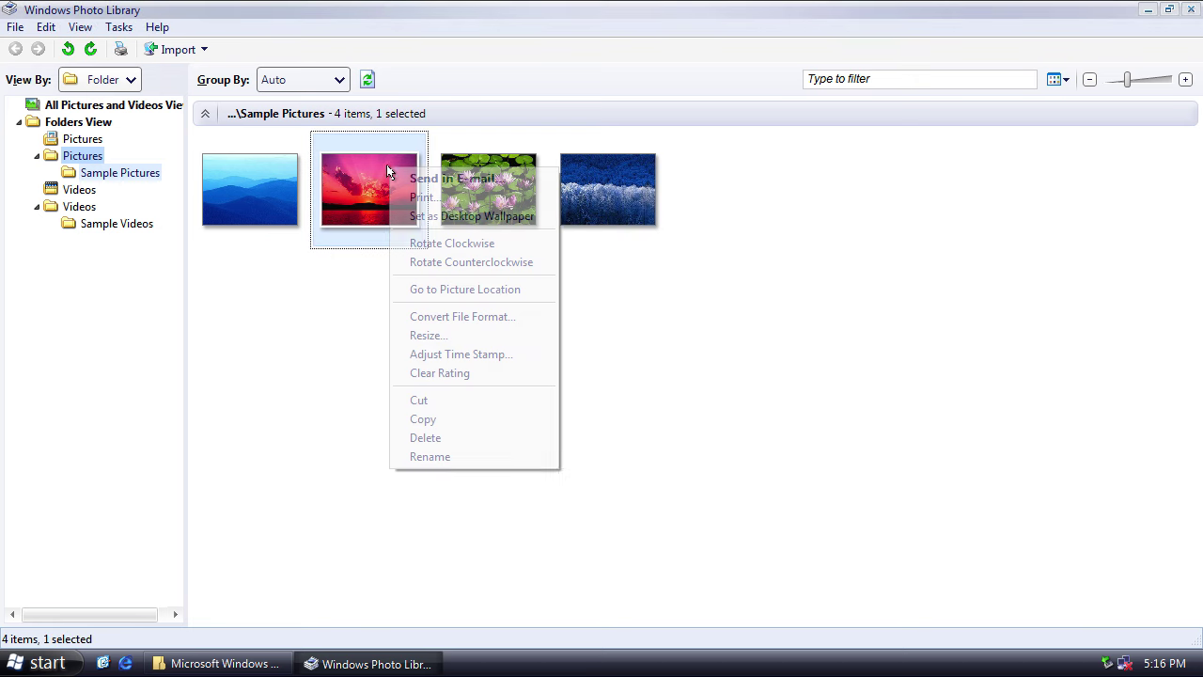
# - Set the sunset photo as wallpaper, then close Photo Library and Explorer
pyautogui.click(1175, 9)
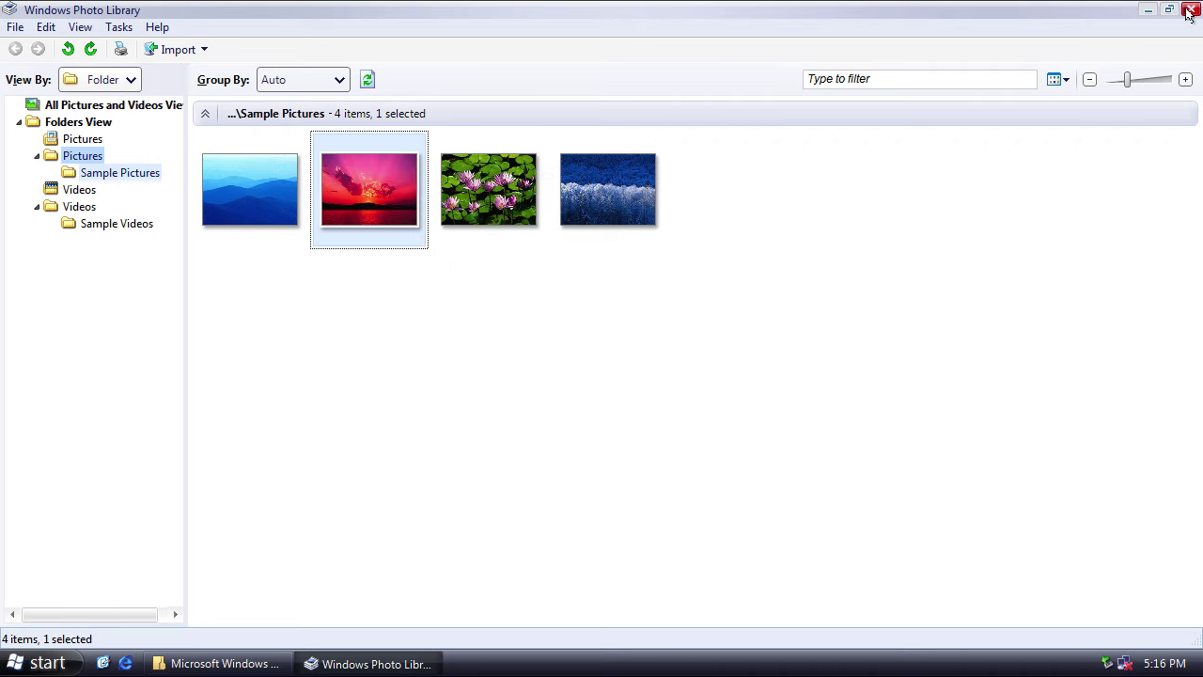
pyautogui.click(1191, 10)
pyautogui.hotkey('alt', 'F4')
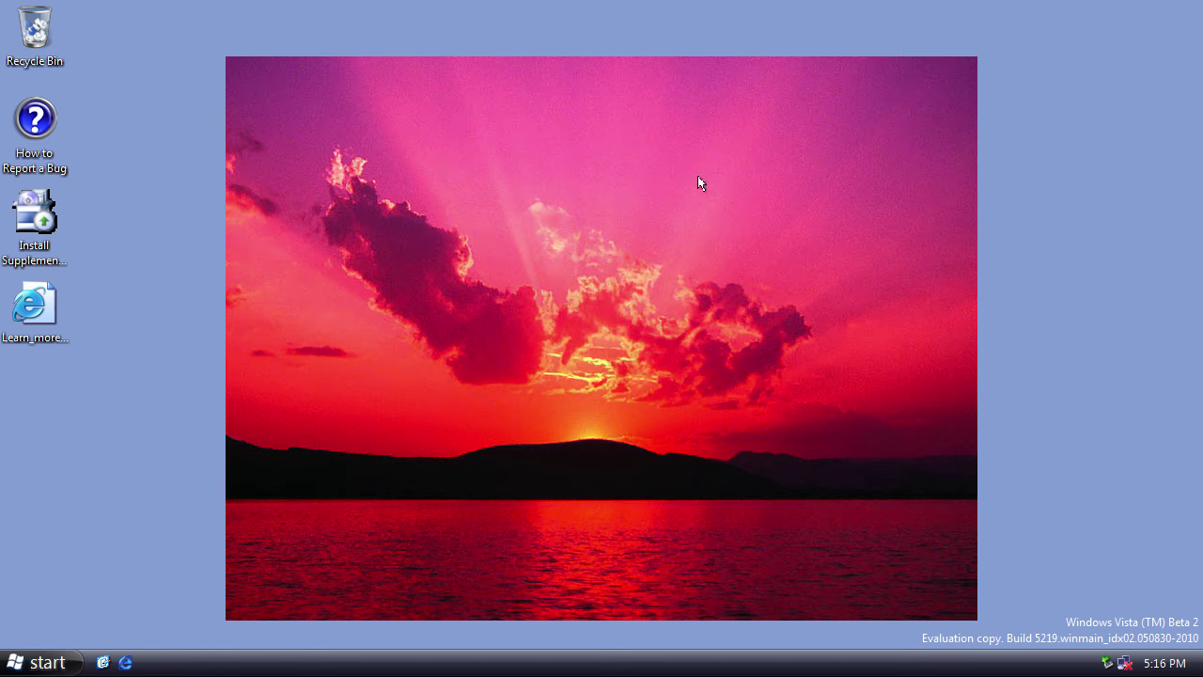
# - Set the wallpaper Position to Stretch in Display Properties and apply it
pyautogui.rightClick(545, 209)
pyautogui.click(576, 367)
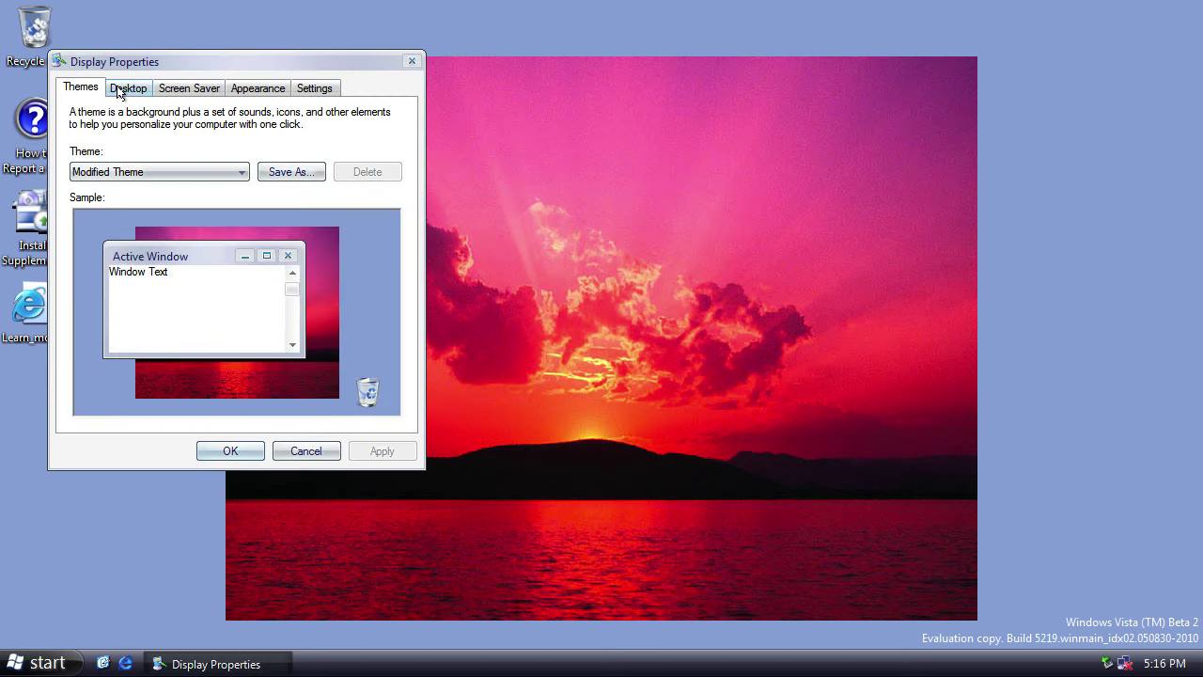
pyautogui.click(128, 87)
pyautogui.click(376, 349)
pyautogui.click(354, 391)
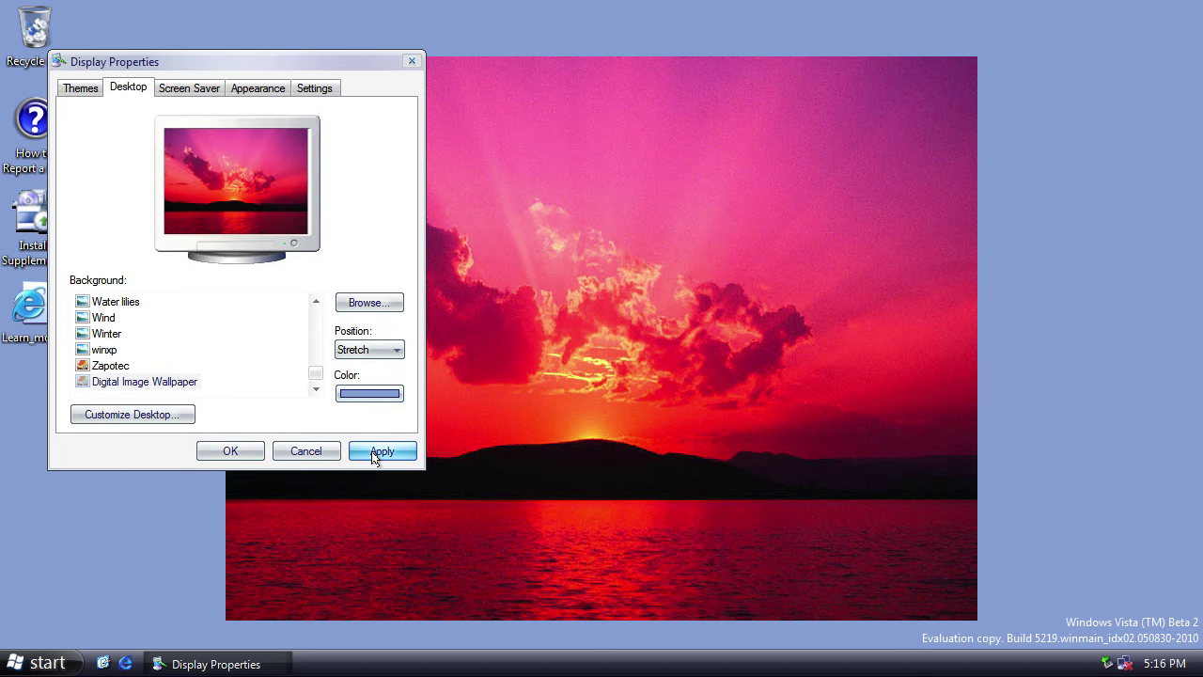
pyautogui.click(380, 453)
pyautogui.moveTo(197, 71); pyautogui.dragTo(527, 98)
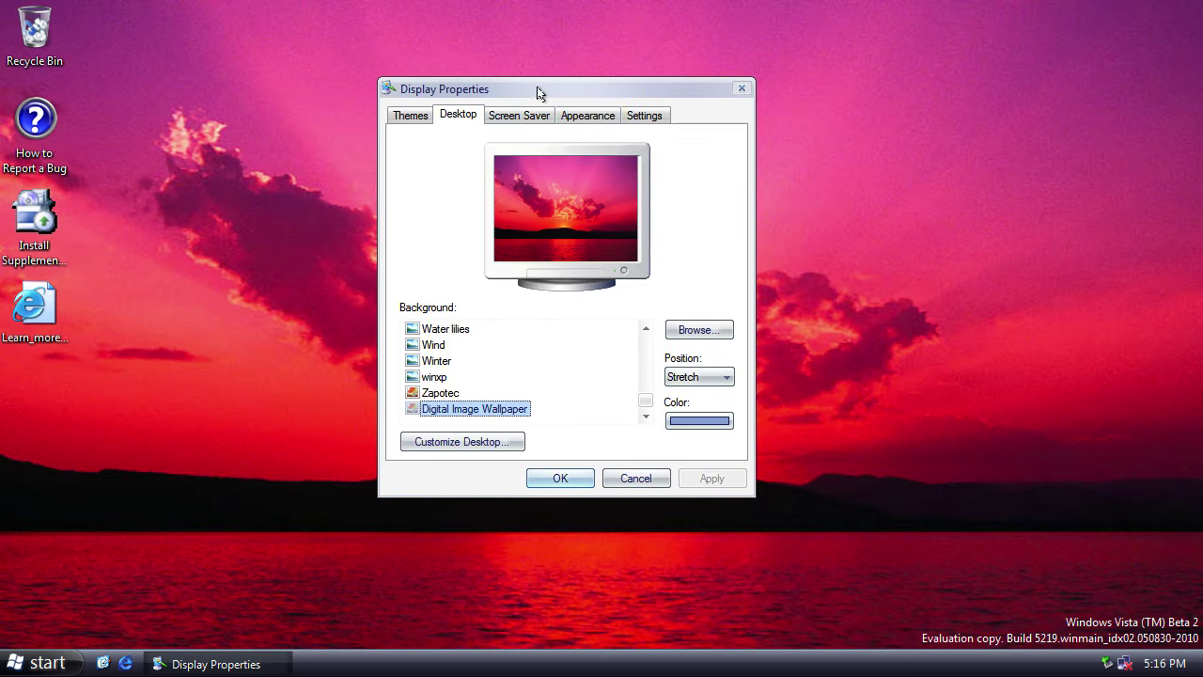
pyautogui.click(586, 115)
# - Switch the window and button style from Aero to Windows Classic
pyautogui.click(435, 352)
pyautogui.click(435, 369)
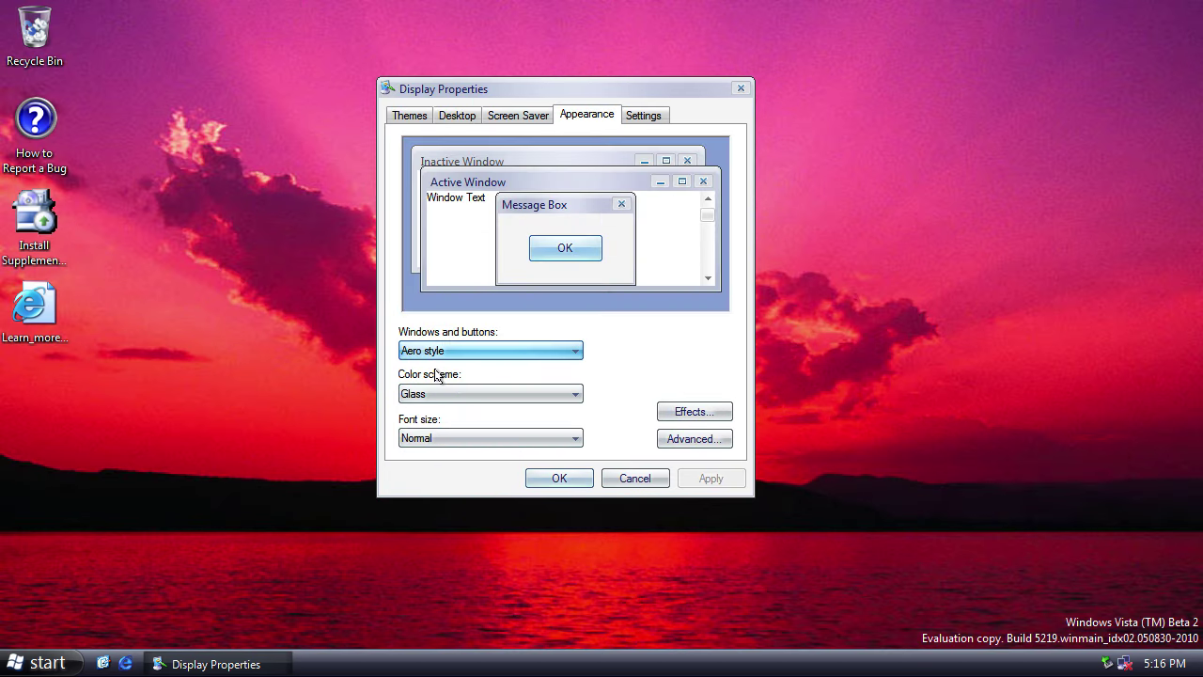
pyautogui.click(527, 355)
pyautogui.click(457, 380)
# - Apply the Red, White, and Blue (VGA) colour scheme and close the crashed program
pyautogui.click(452, 397)
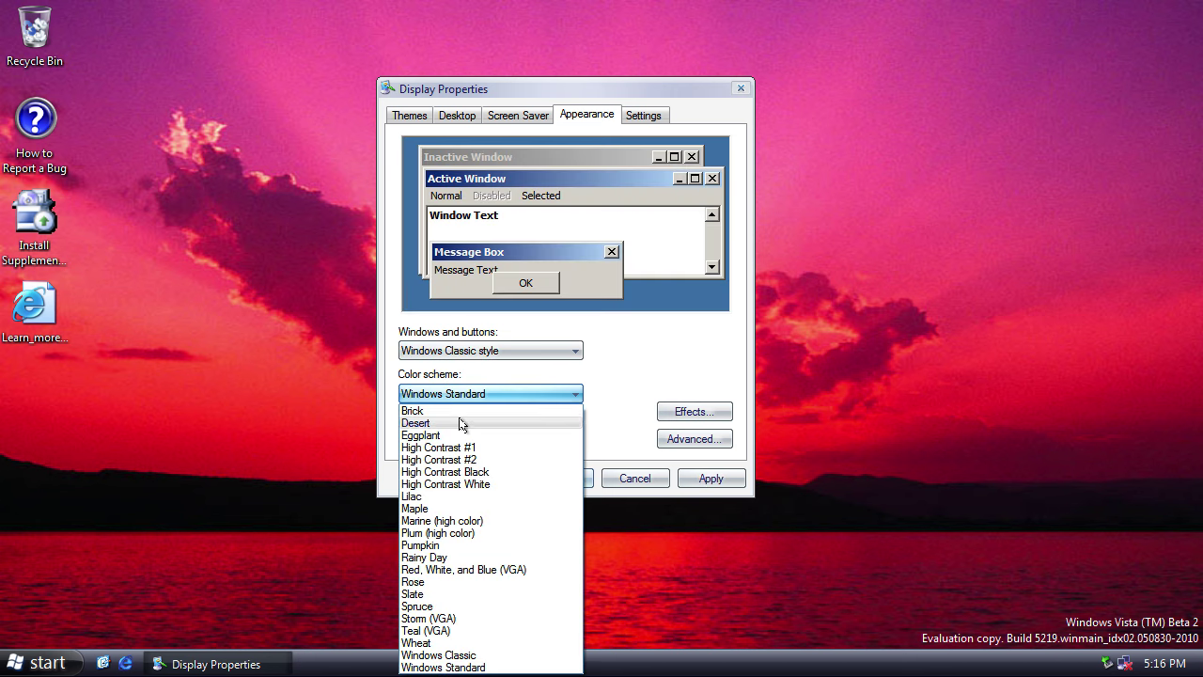
pyautogui.click(445, 423)
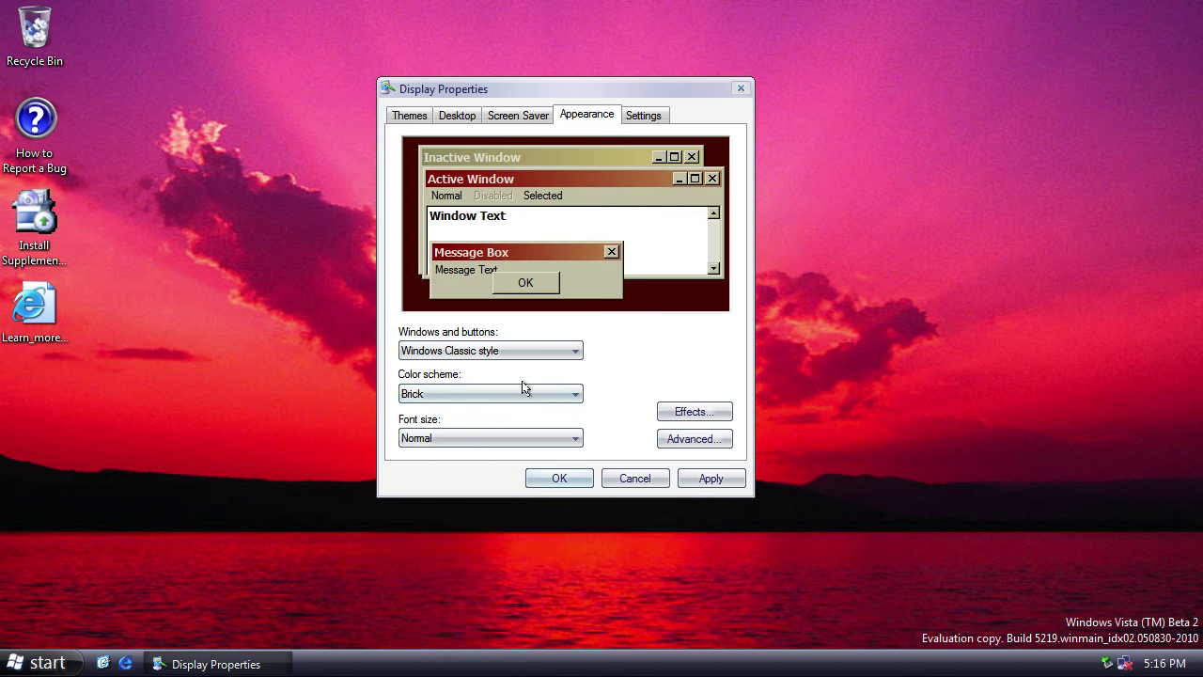
pyautogui.scroll(-6, 523, 393)
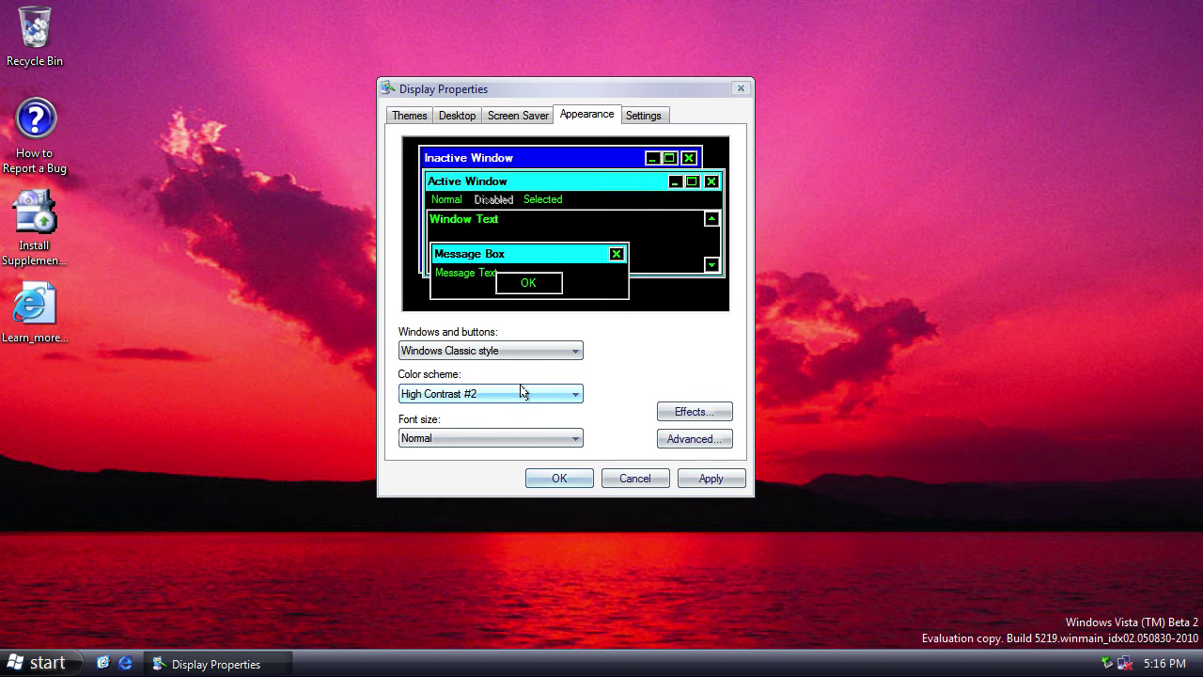
pyautogui.scroll(-2, 519, 393)
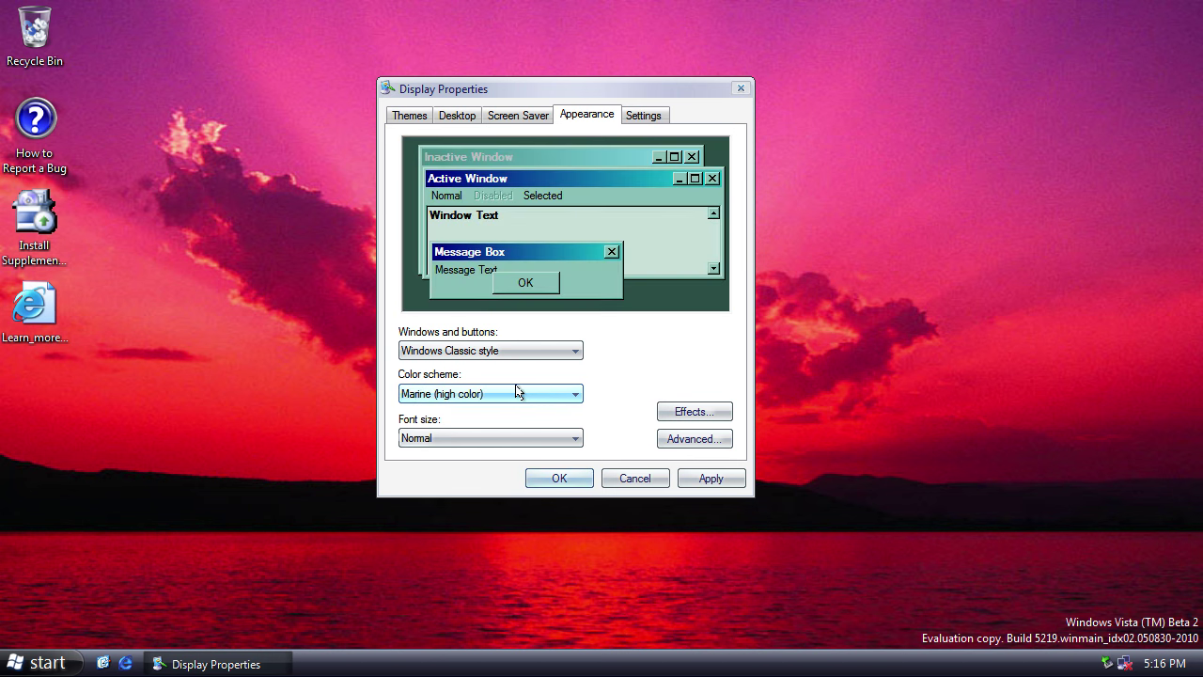
pyautogui.scroll(-5, 516, 391)
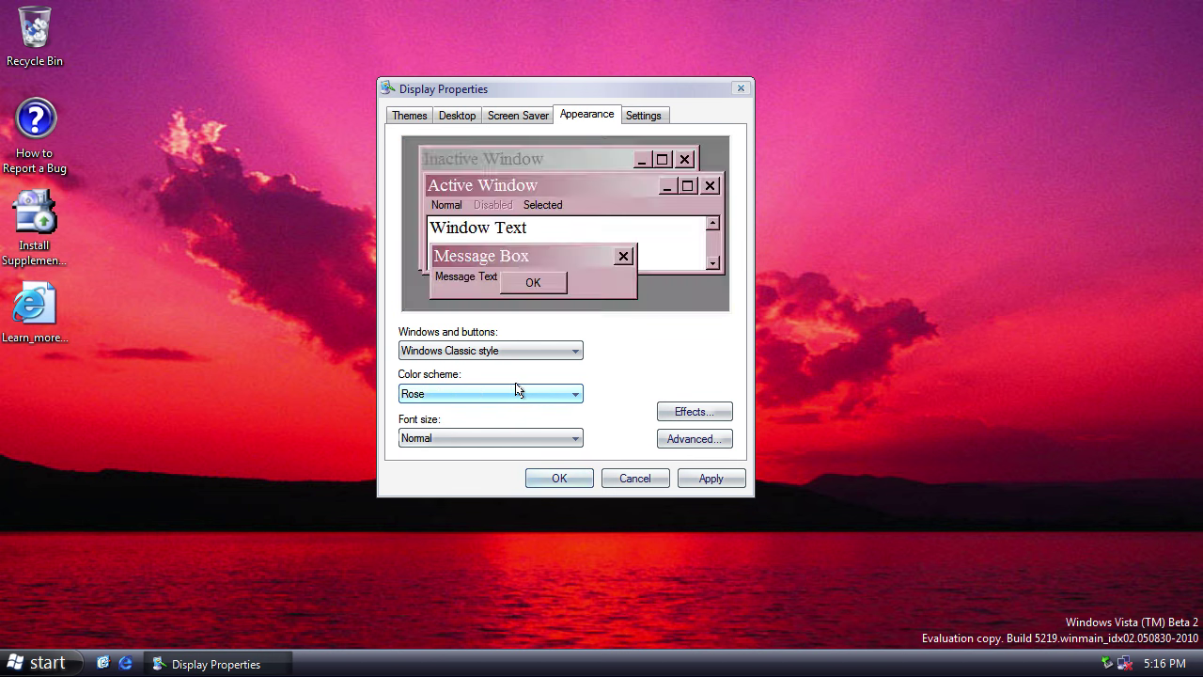
pyautogui.scroll(1, 516, 391)
pyautogui.click(696, 479)
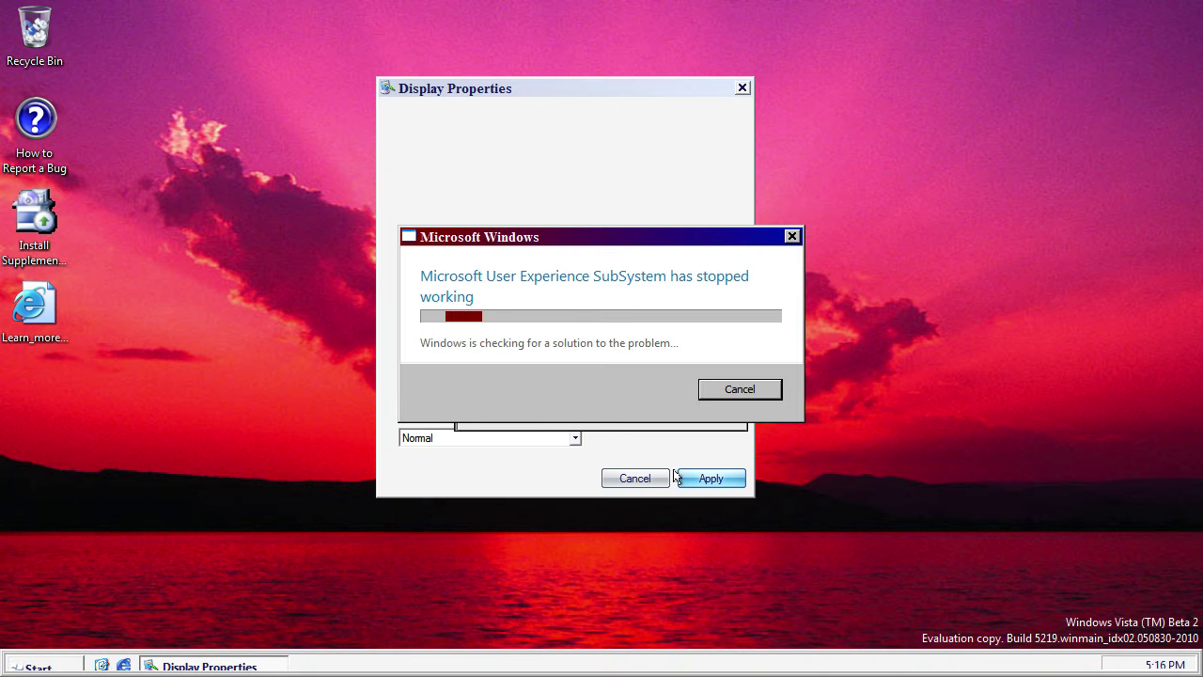
pyautogui.click(710, 388)
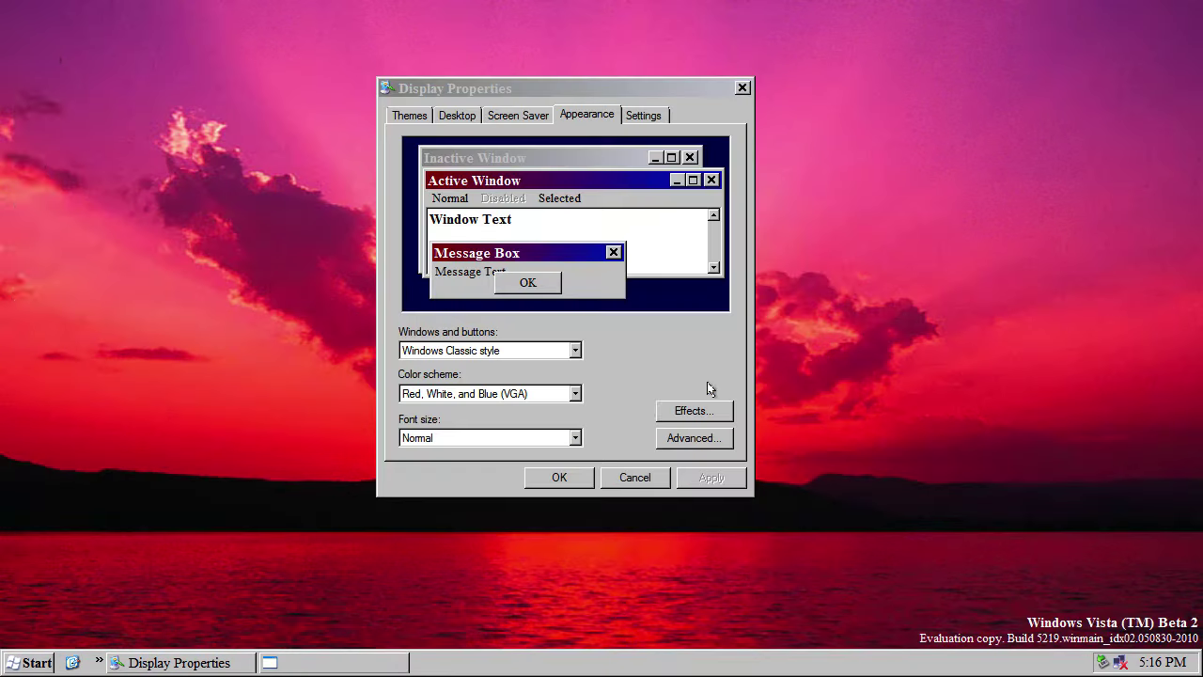
# - Accept the display settings, then launch Windows Calendar and centre its window
pyautogui.click(560, 478)
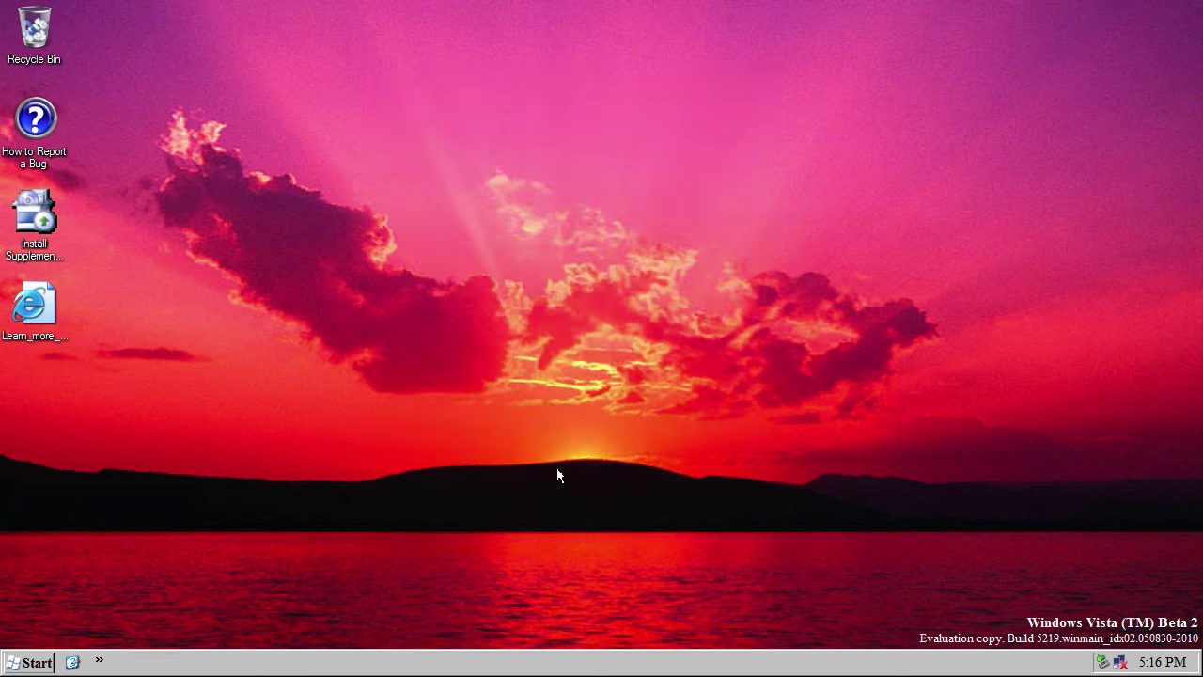
pyautogui.click(32, 661)
pyautogui.click(62, 607)
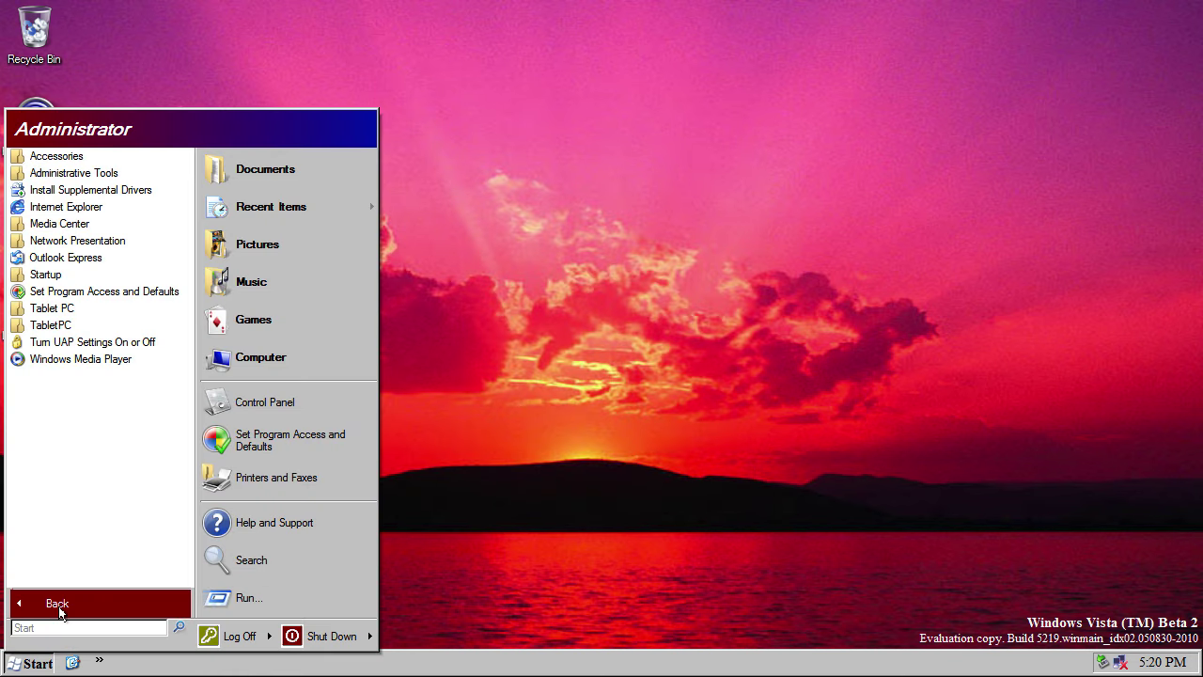
pyautogui.click(63, 603)
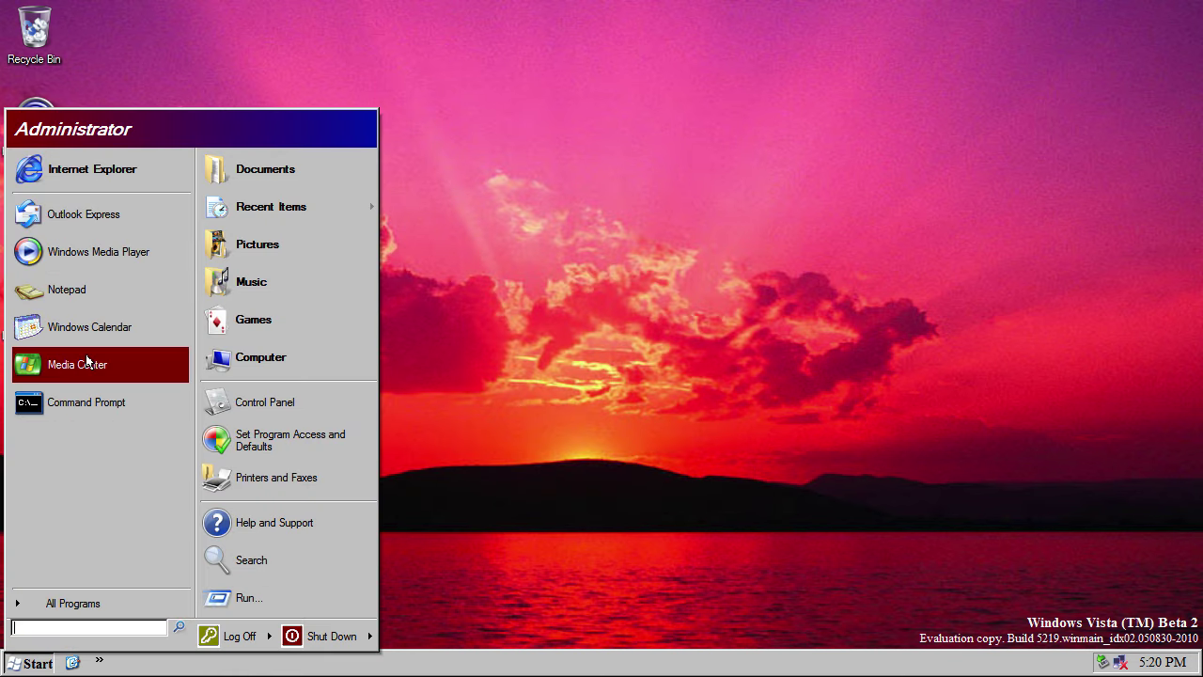
pyautogui.click(94, 326)
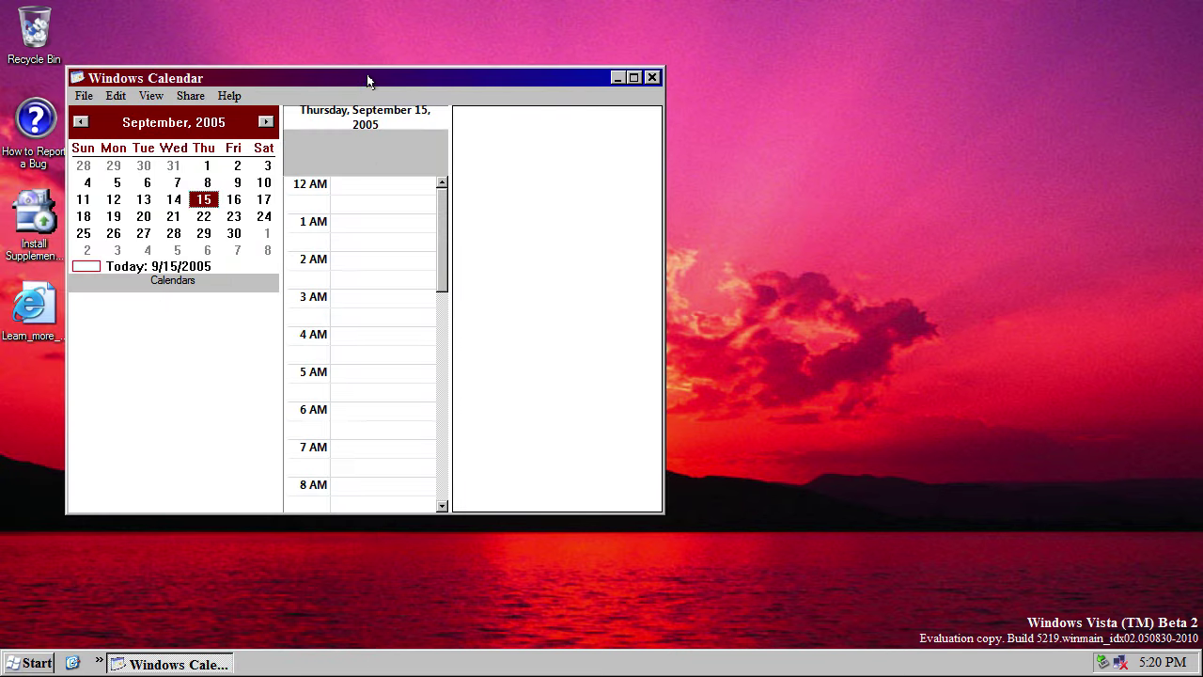
pyautogui.moveTo(367, 77); pyautogui.dragTo(624, 75)
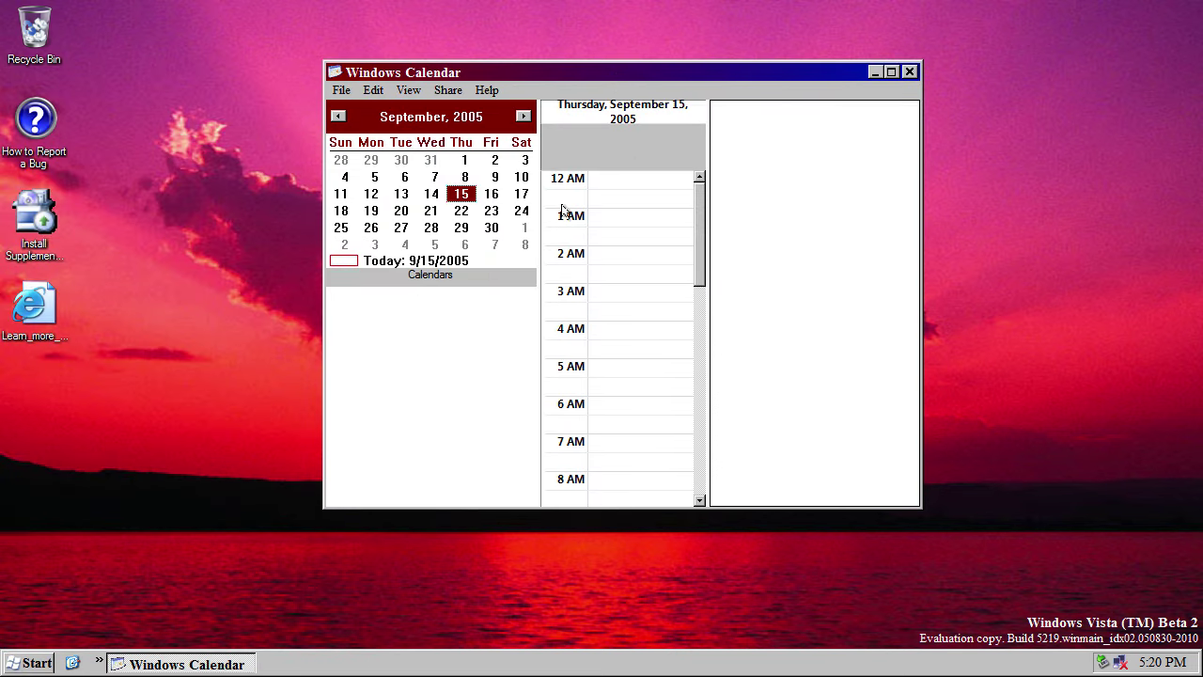
# - Browse Windows Calendar's Share, Help, File and View menus
pyautogui.click(453, 96)
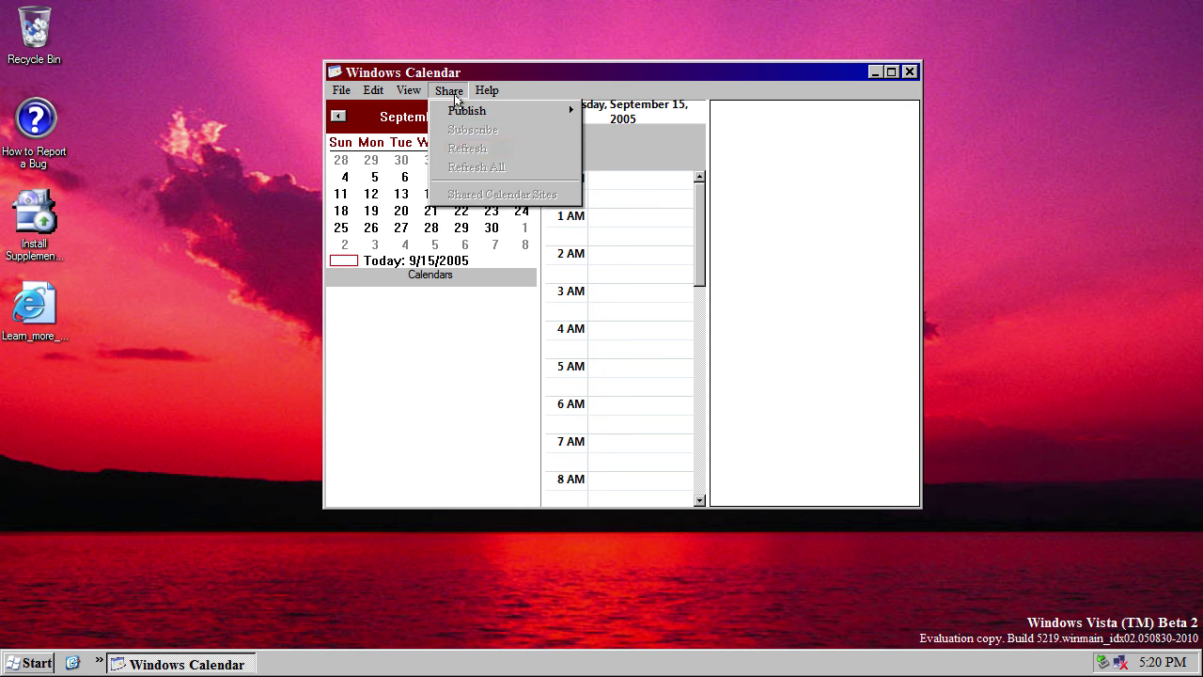
pyautogui.click(634, 210)
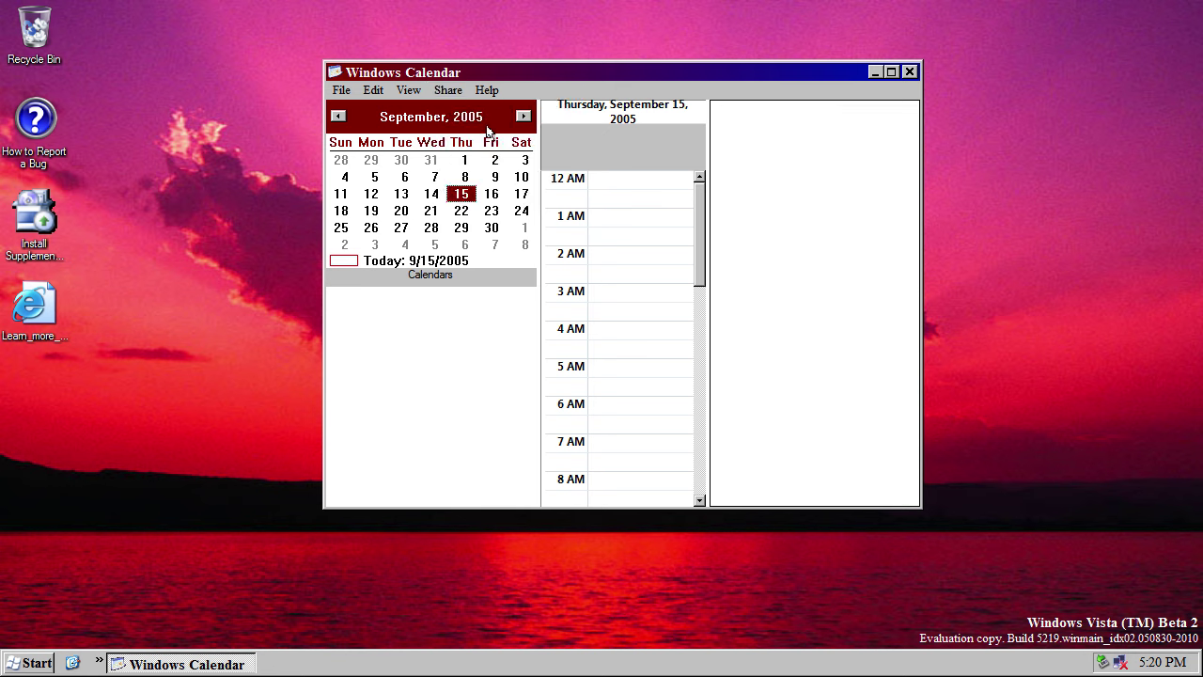
pyautogui.click(476, 94)
pyautogui.click(526, 176)
pyautogui.click(488, 91)
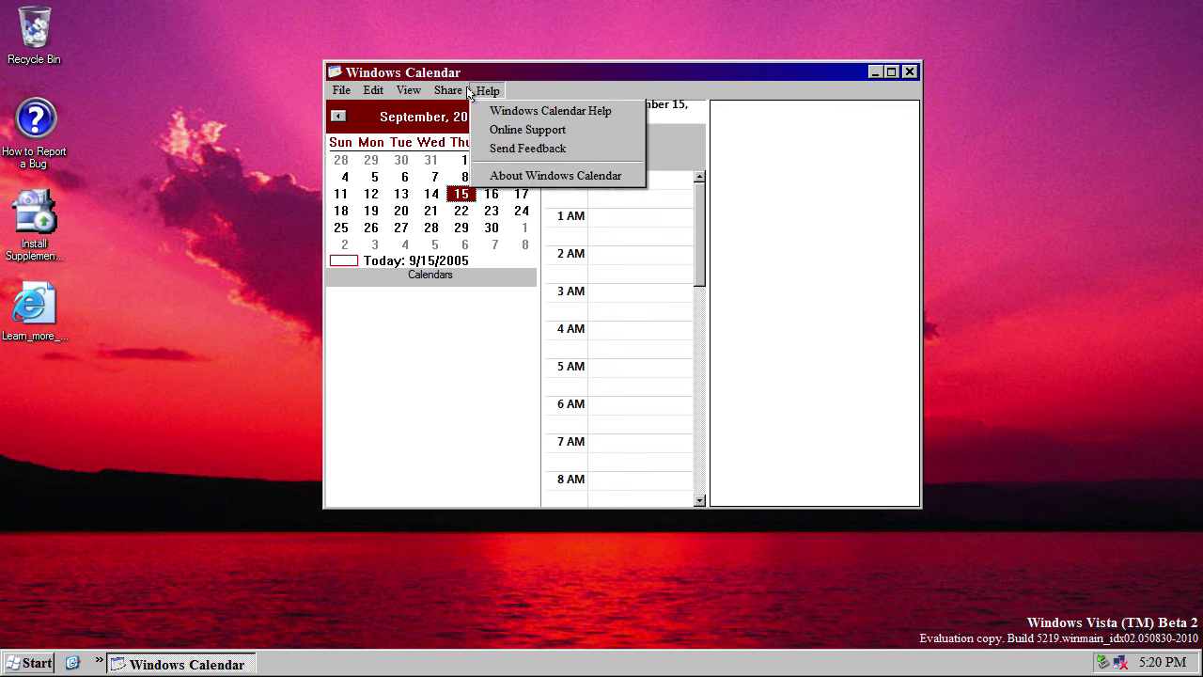
pyautogui.moveTo(336, 90)
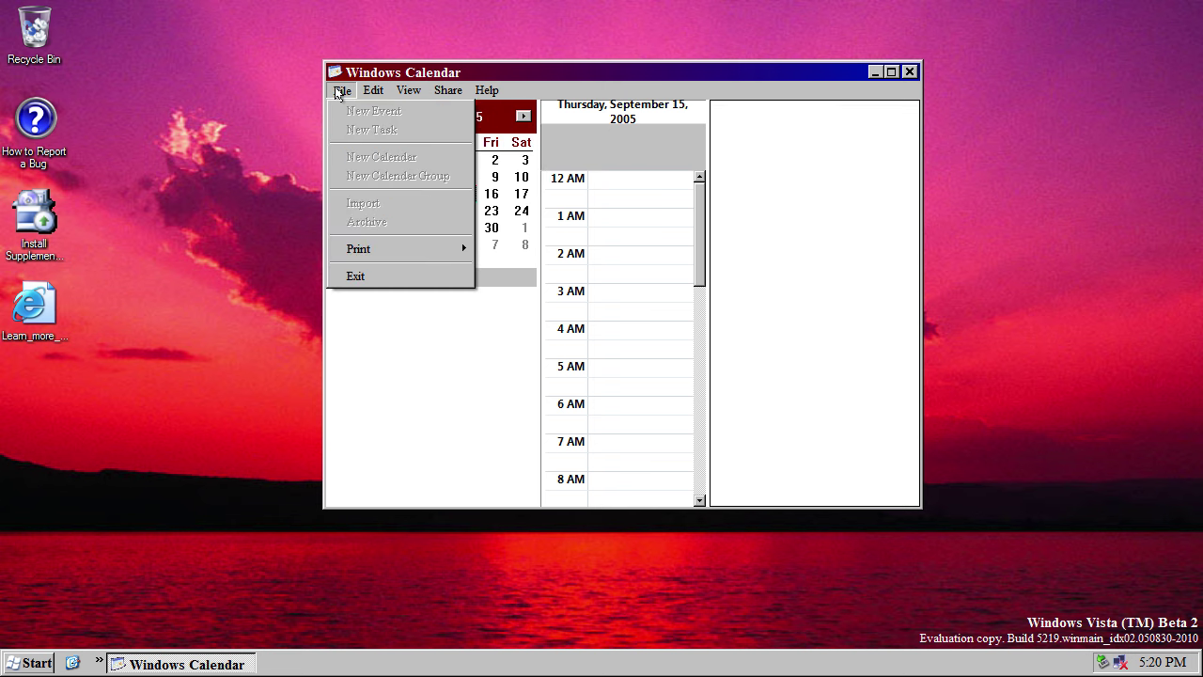
pyautogui.click(486, 350)
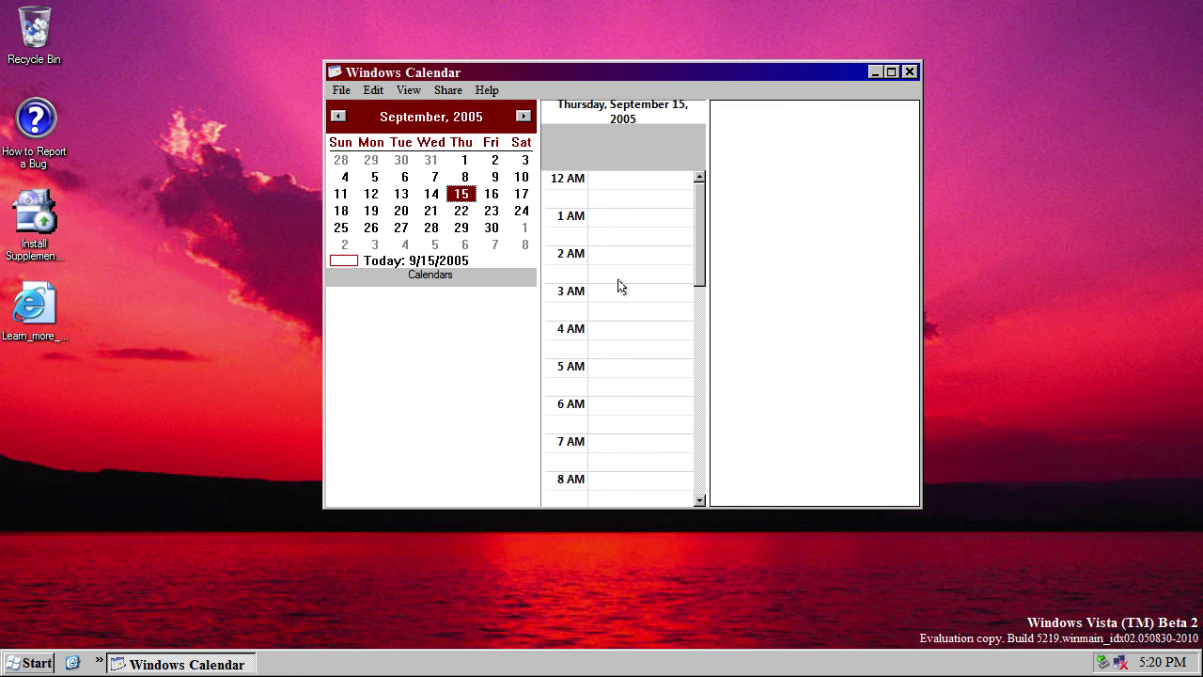
pyautogui.click(446, 91)
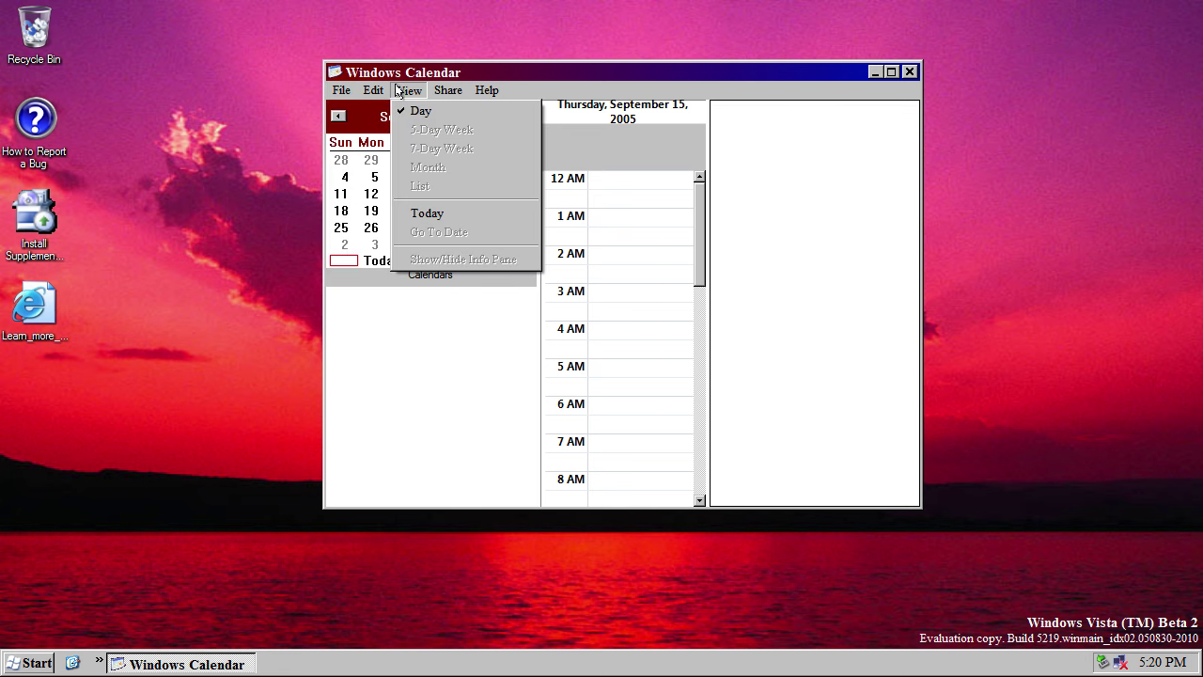
pyautogui.moveTo(364, 86)
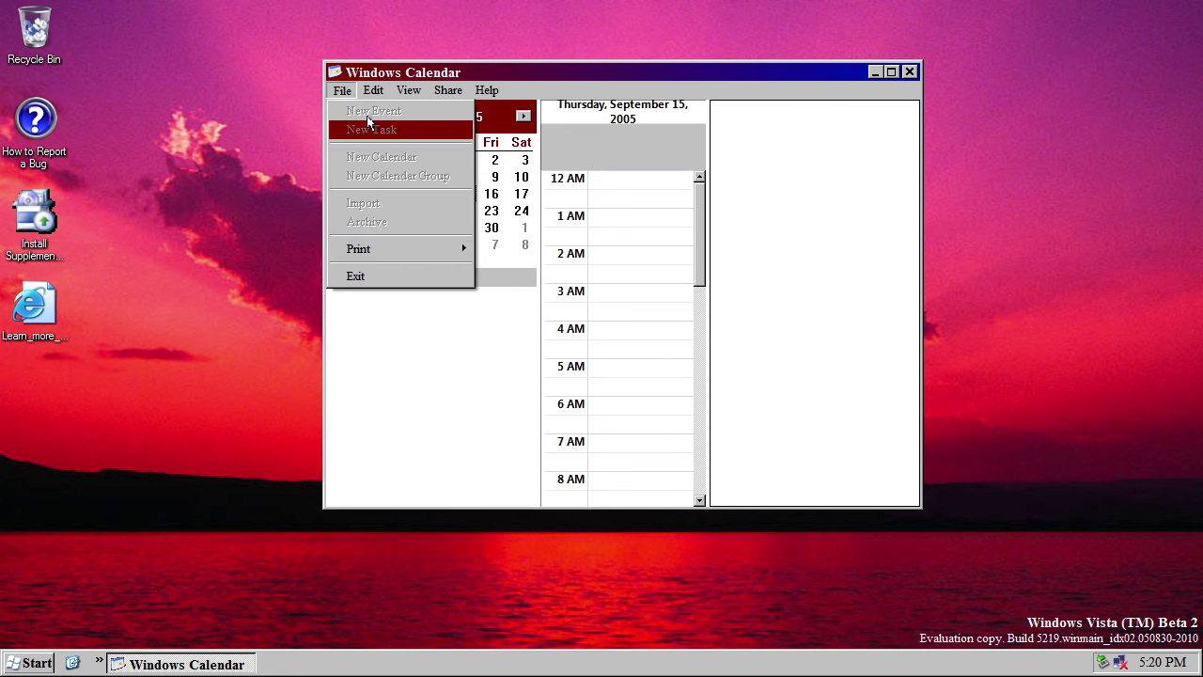
pyautogui.click(585, 220)
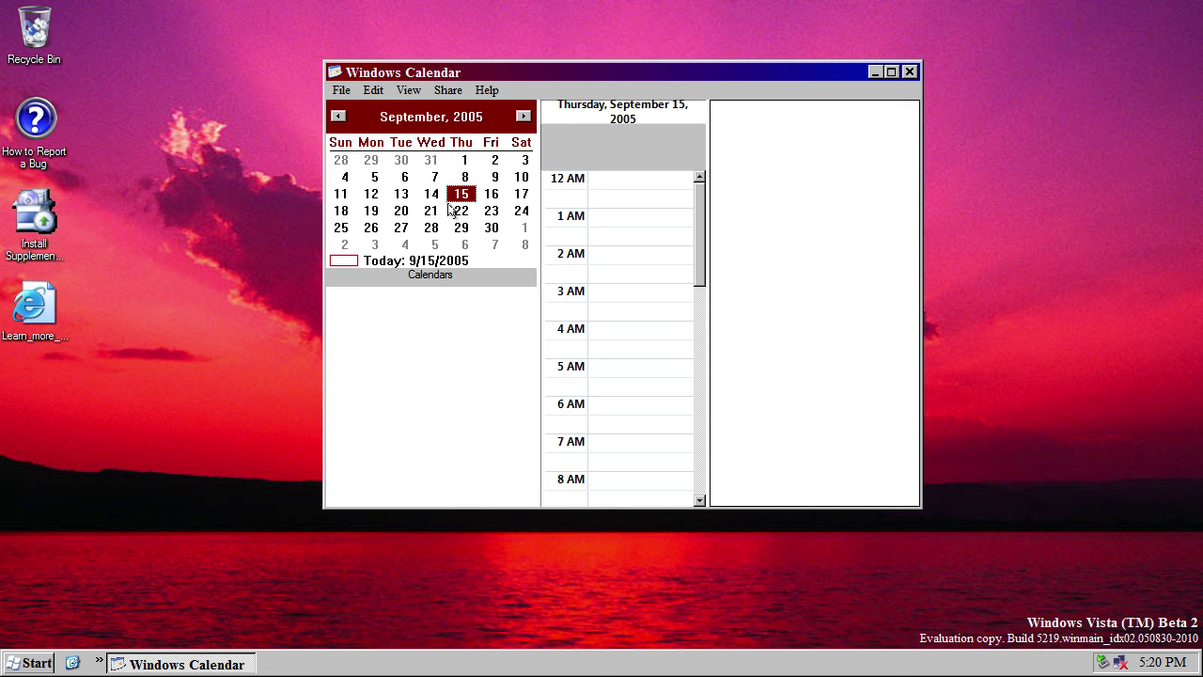
# - Pick the 28th, 16th, then 15th of September 2005 and refocus the Calendar window
pyautogui.click(431, 228)
pyautogui.click(491, 194)
pyautogui.click(472, 195)
pyautogui.click(335, 86)
pyautogui.click(1002, 480)
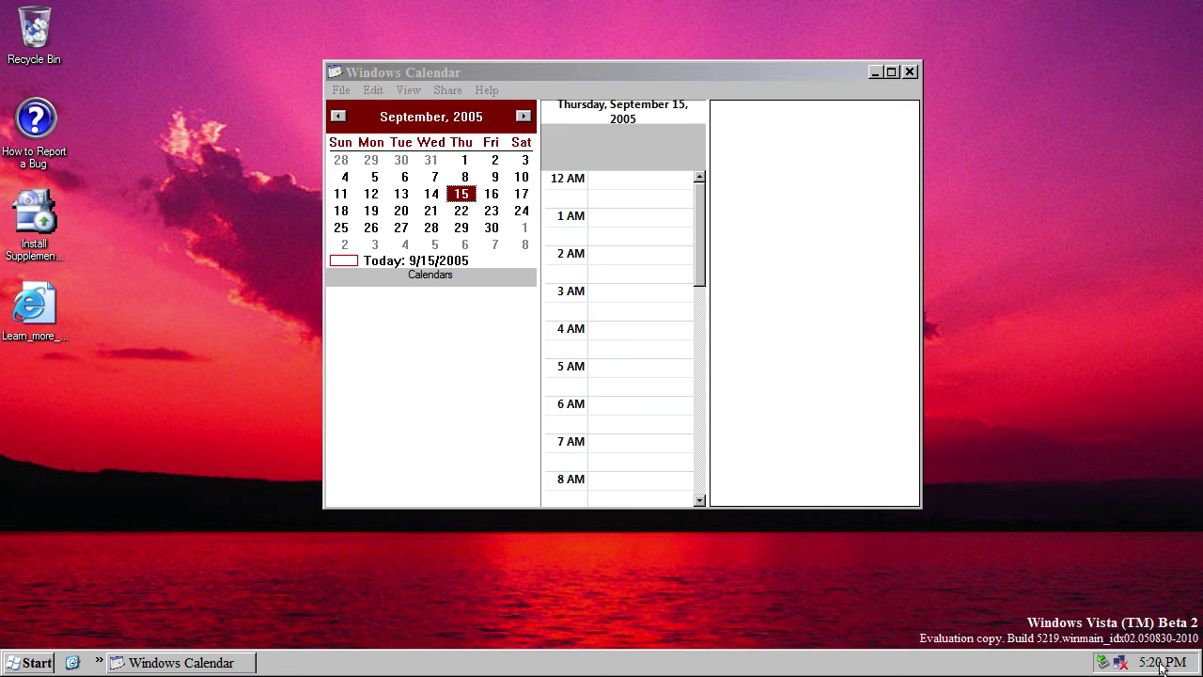
pyautogui.moveTo(1162, 665)
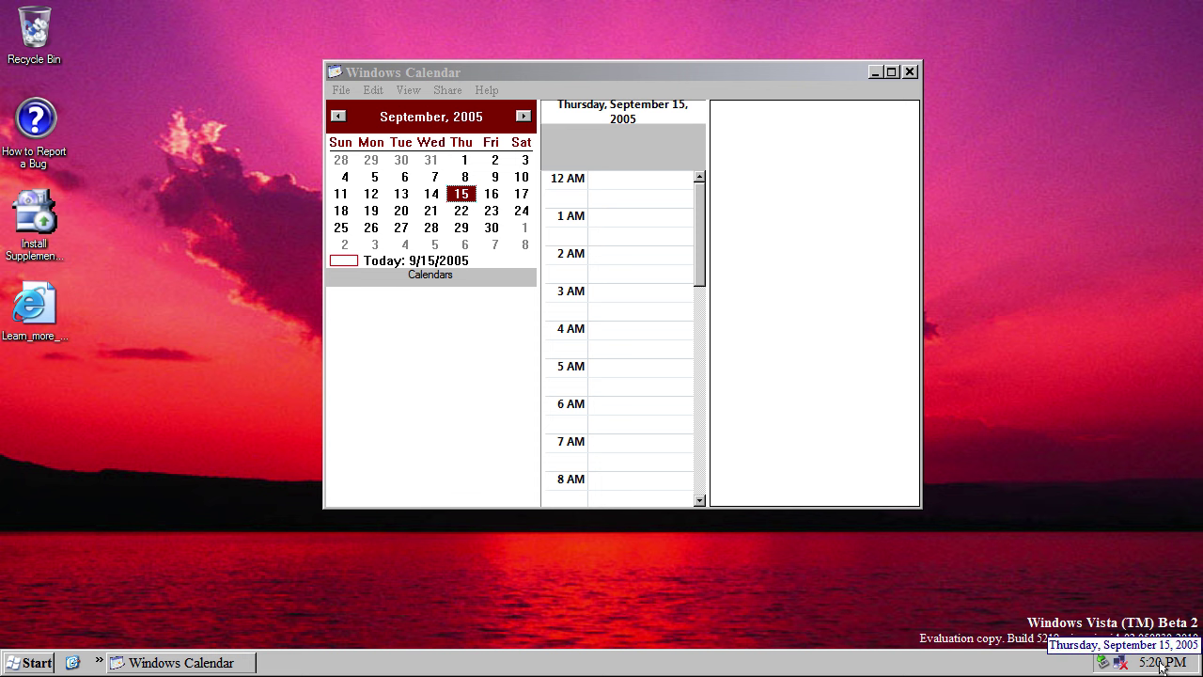
pyautogui.click(755, 407)
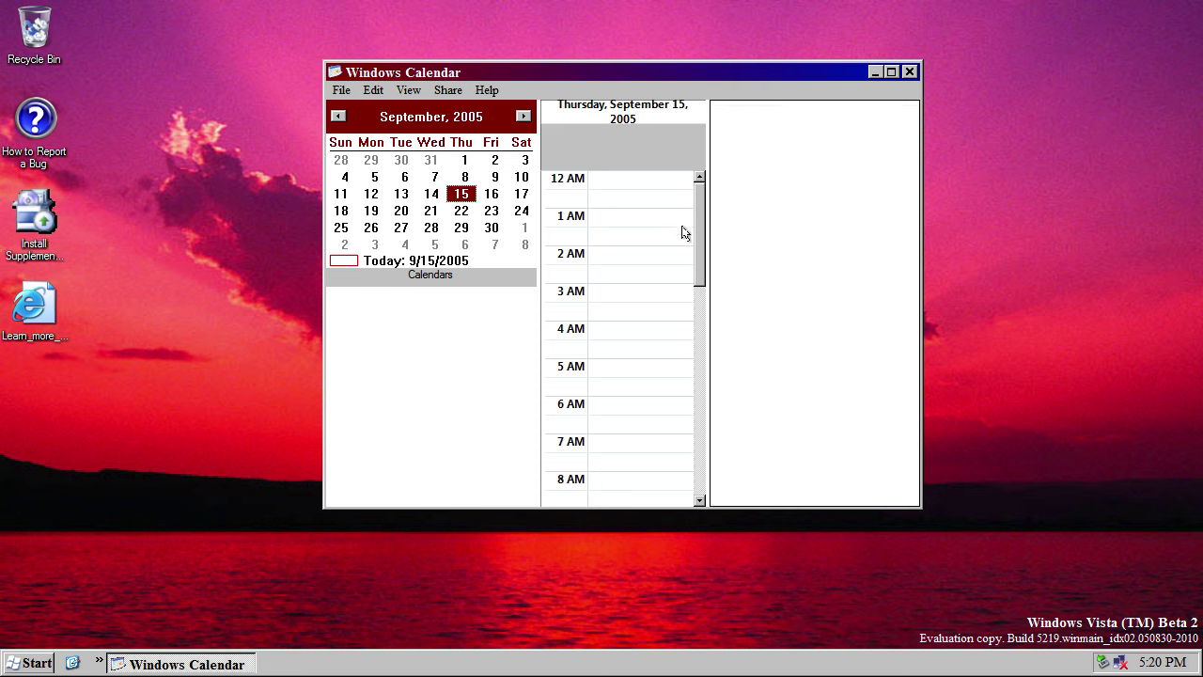
pyautogui.moveTo(700, 247); pyautogui.dragTo(774, 169)
# - Close Windows Calendar and bring up the Run box
pyautogui.click(909, 72)
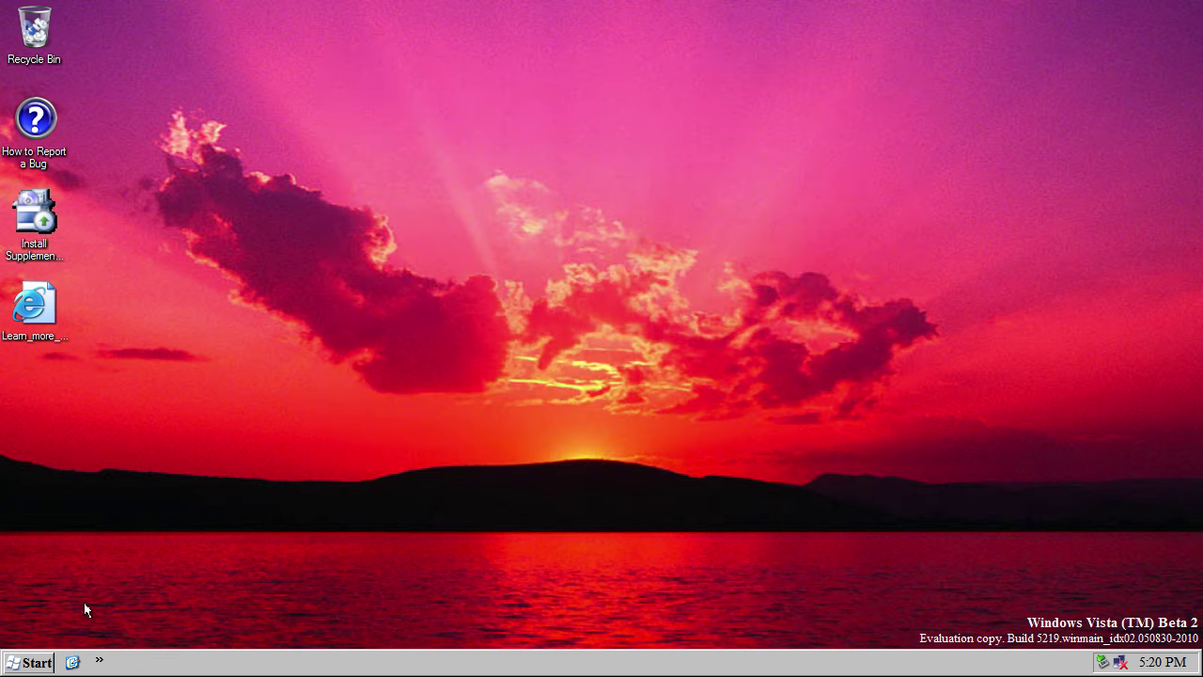
pyautogui.click(29, 669)
pyautogui.click(237, 602)
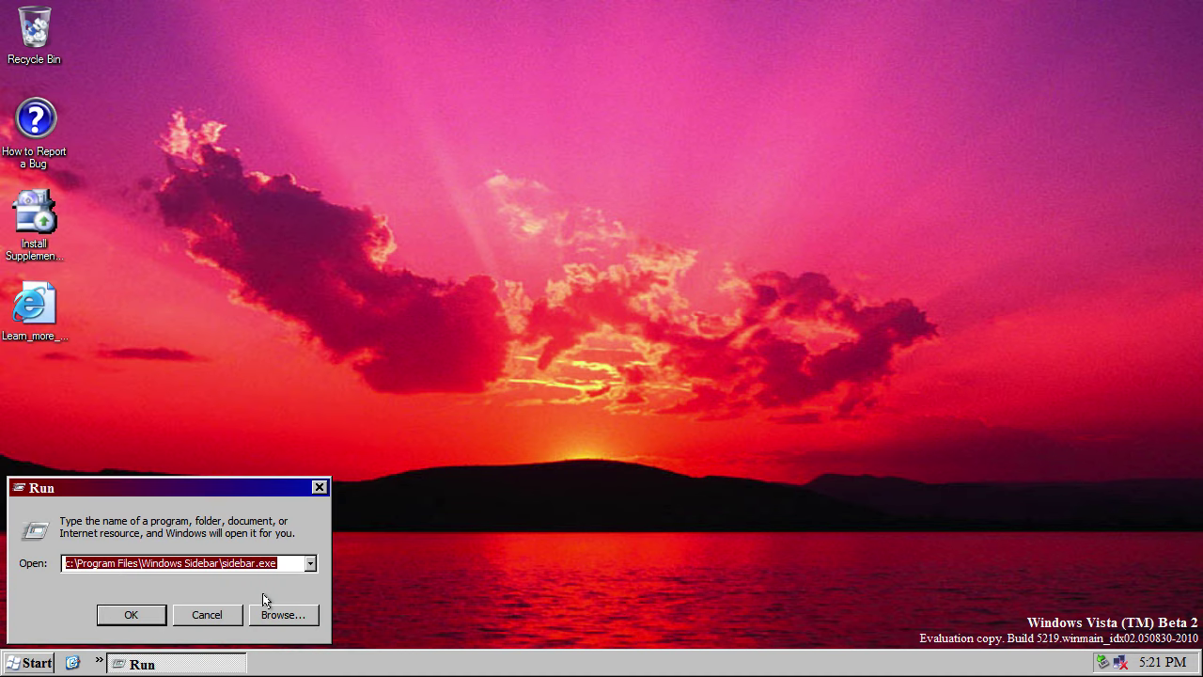
# - Launch Services with 'ser', view System Maintenance service details, then close the console
pyautogui.write('services.msc')
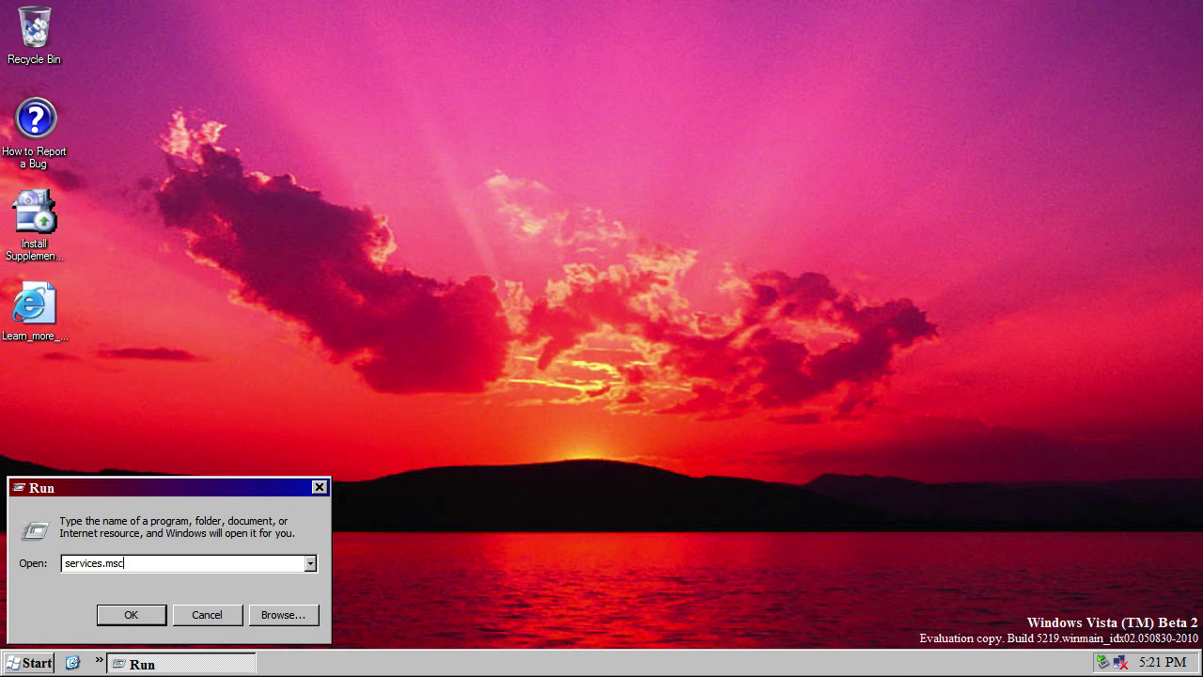
pyautogui.click(117, 618)
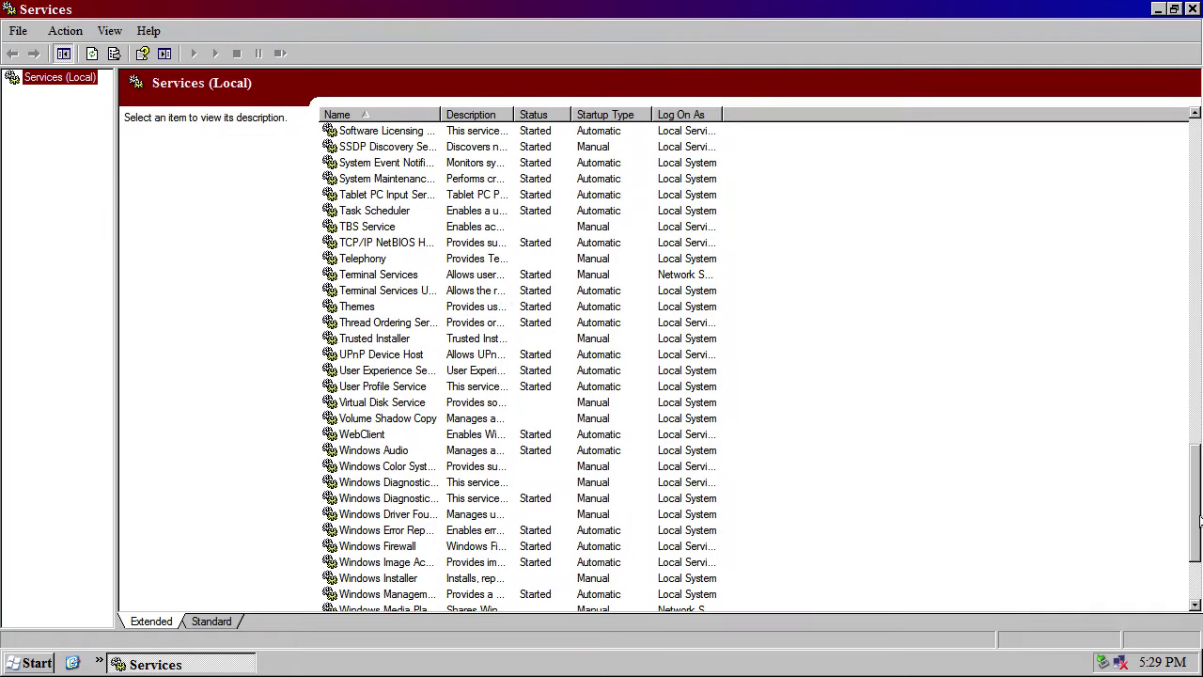
pyautogui.click(461, 178)
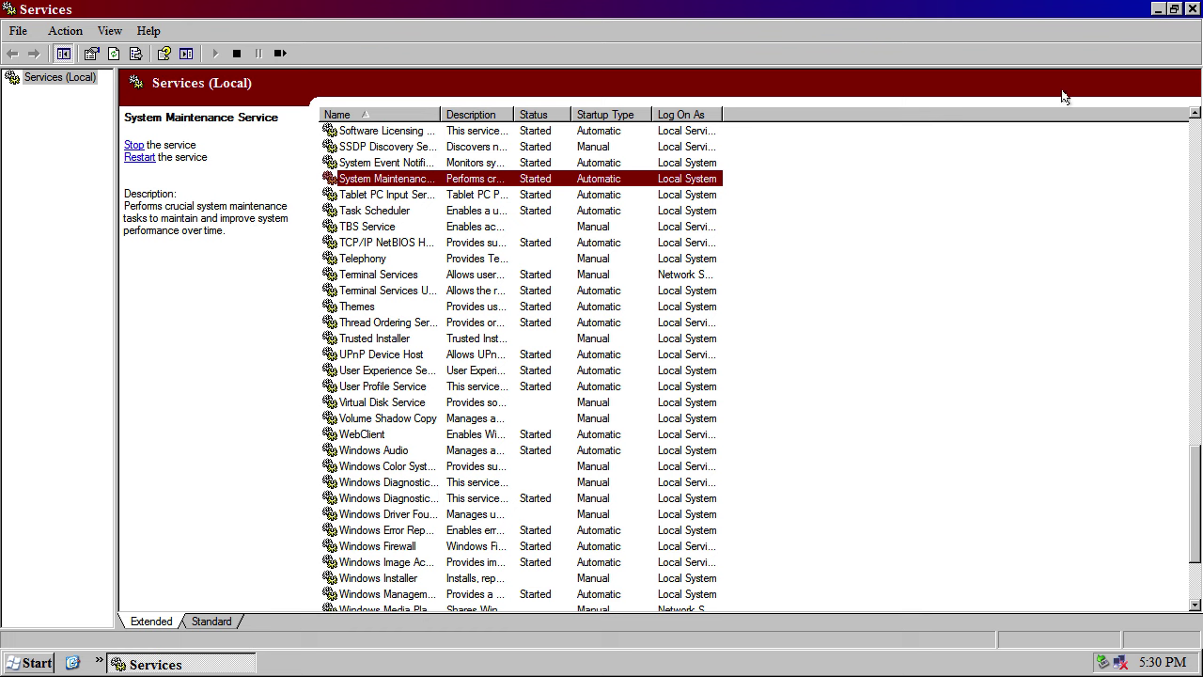
pyautogui.click(1192, 9)
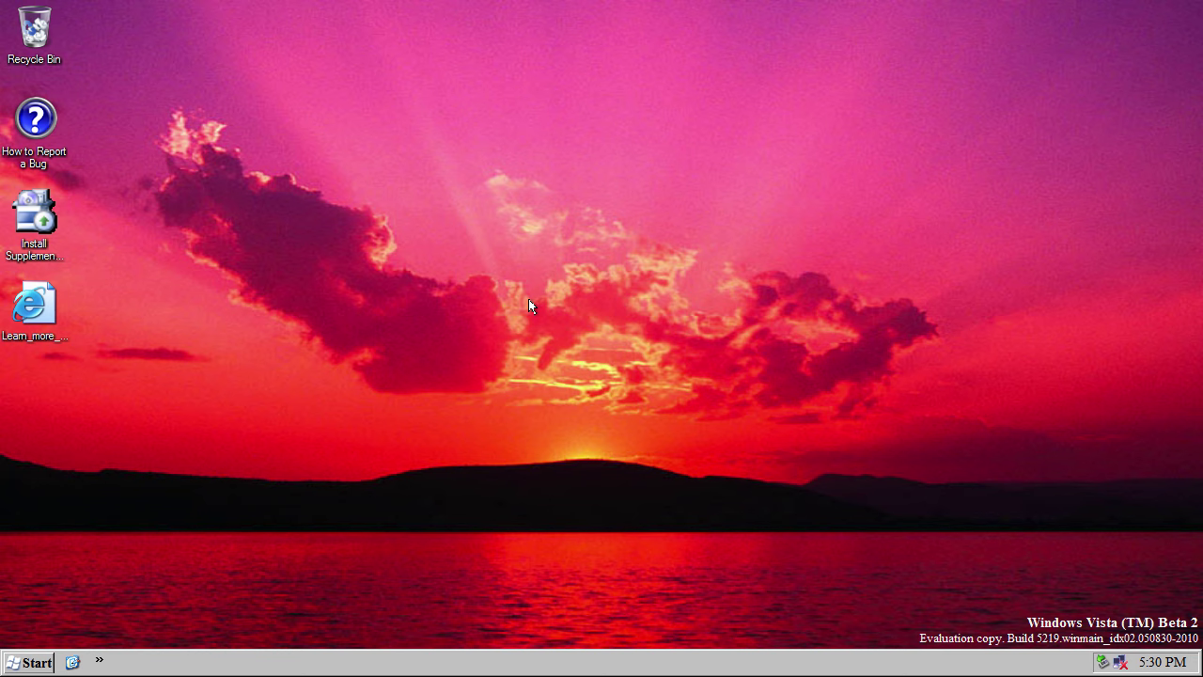
# - Launch Media Center and answer Yes to an always-on Internet connection in setup
pyautogui.press('super')
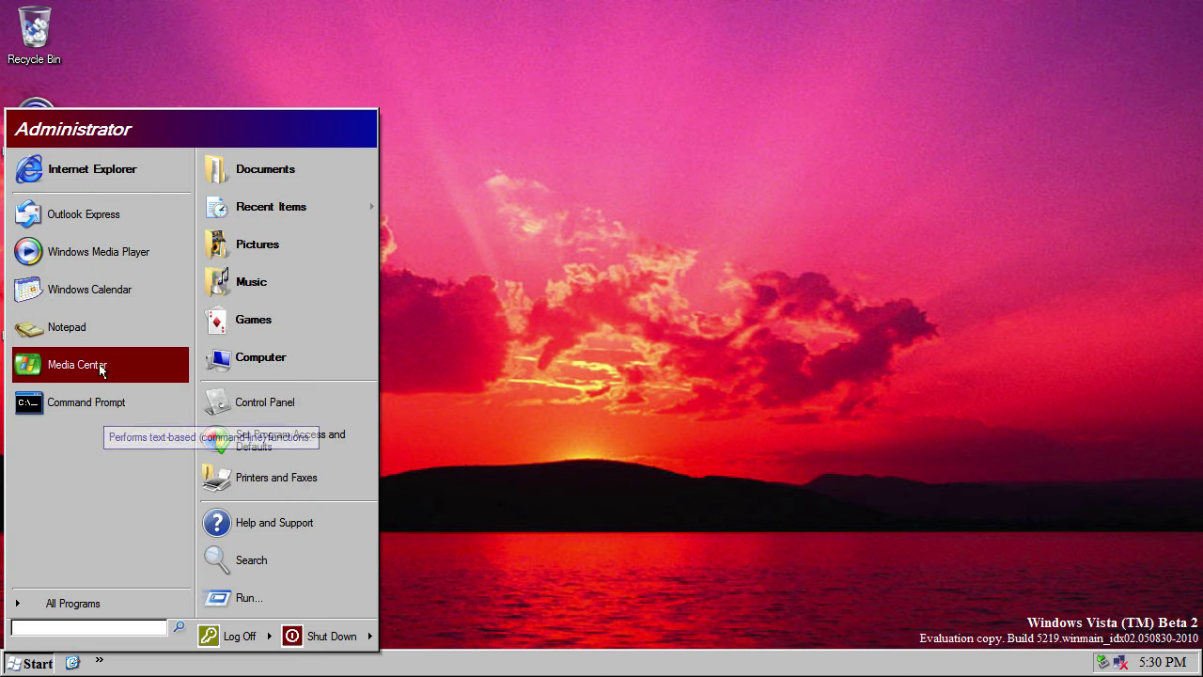
pyautogui.click(153, 374)
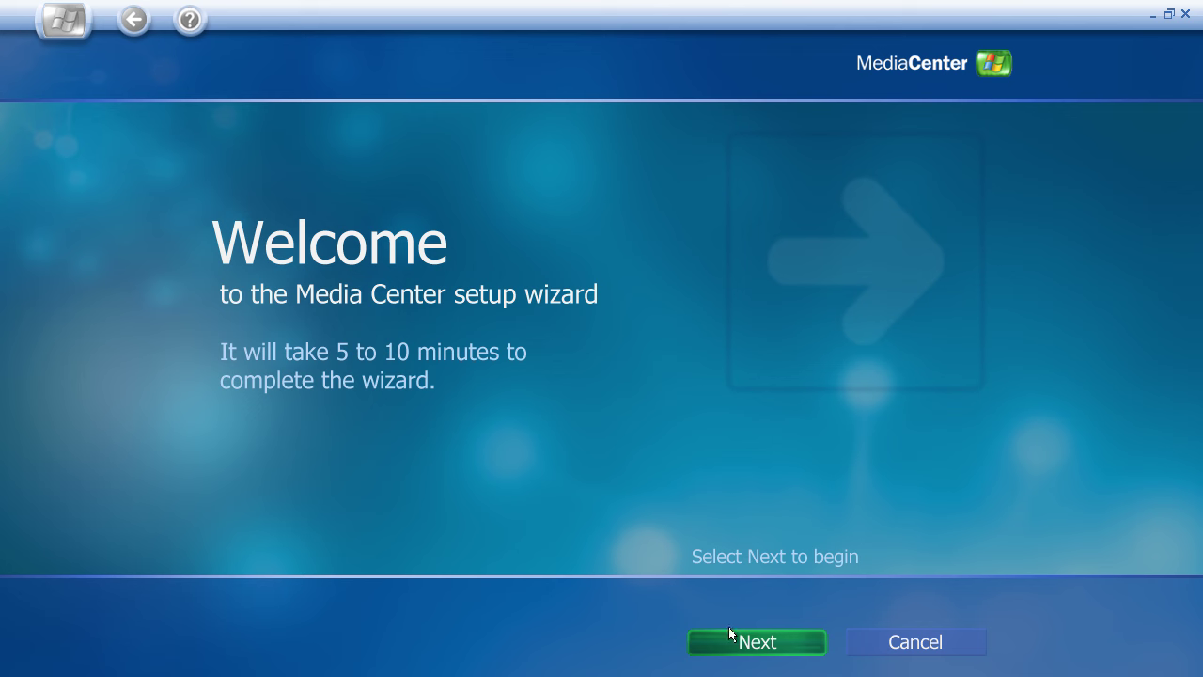
pyautogui.click(742, 647)
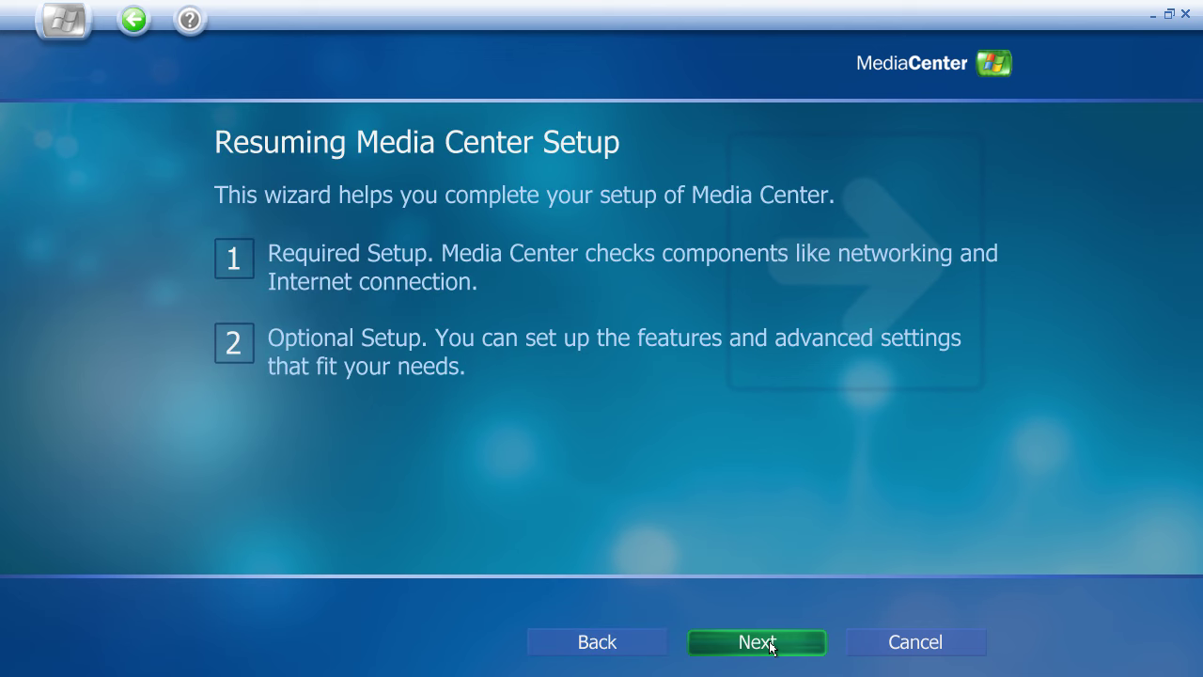
pyautogui.click(770, 646)
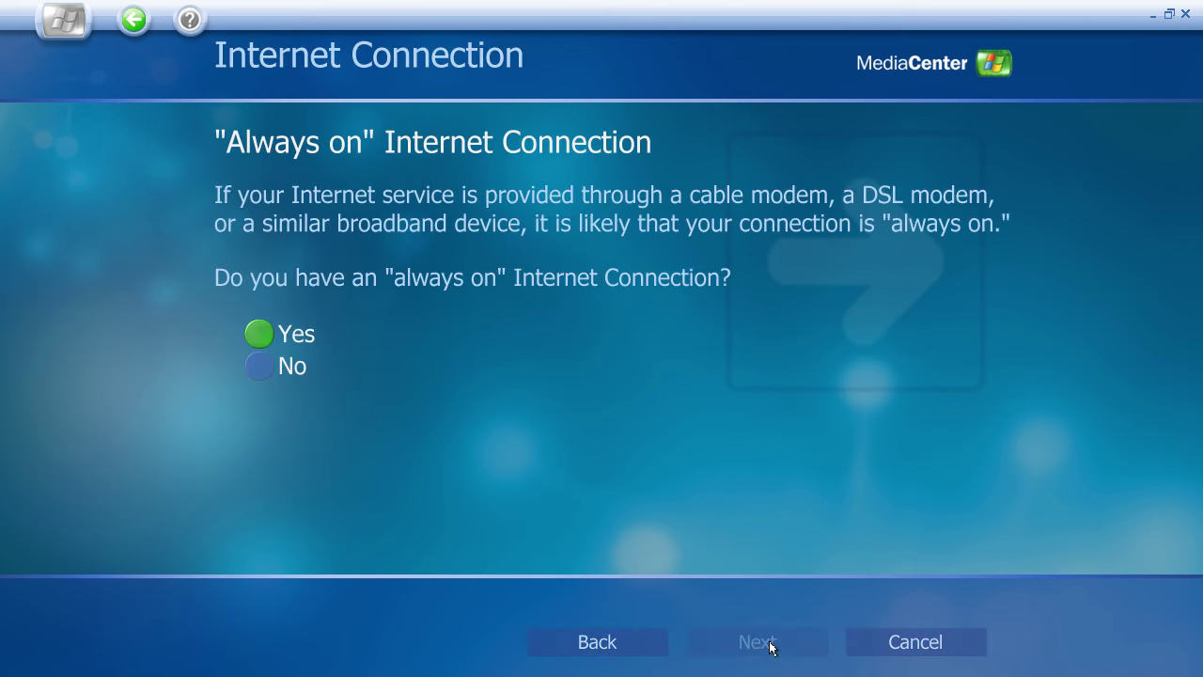
pyautogui.click(254, 332)
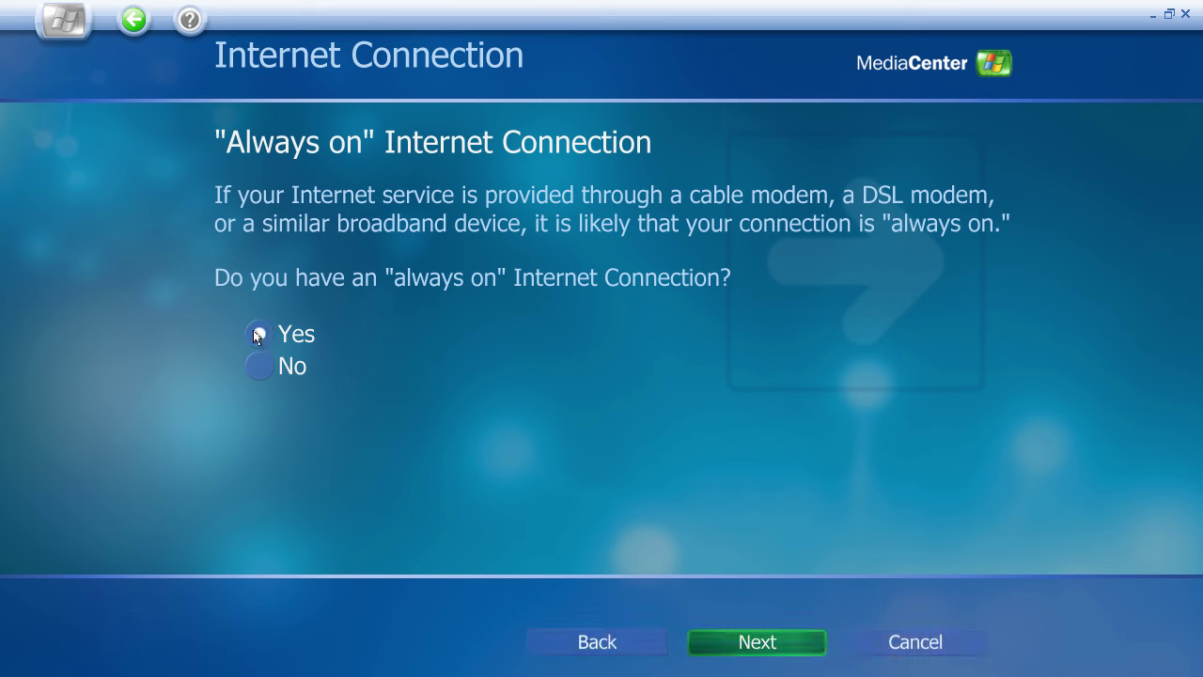
pyautogui.click(734, 647)
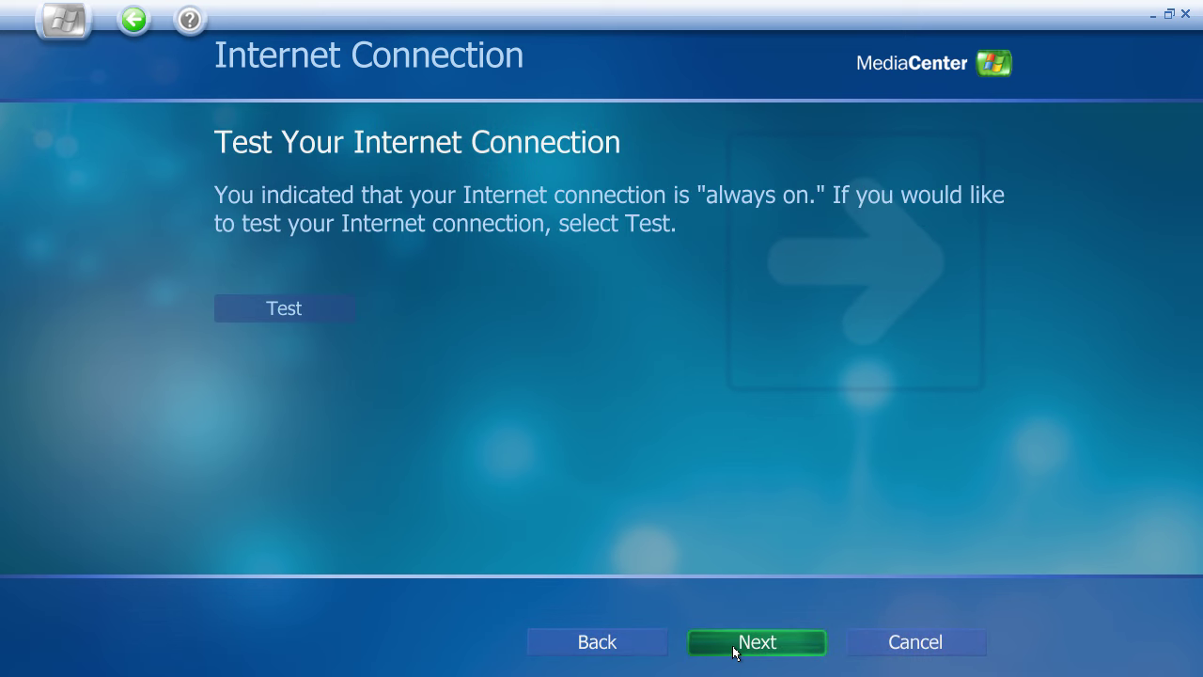
pyautogui.click(734, 649)
# - Decline the Customer Experience Improvement Program and automatic album info downloads
pyautogui.click(734, 649)
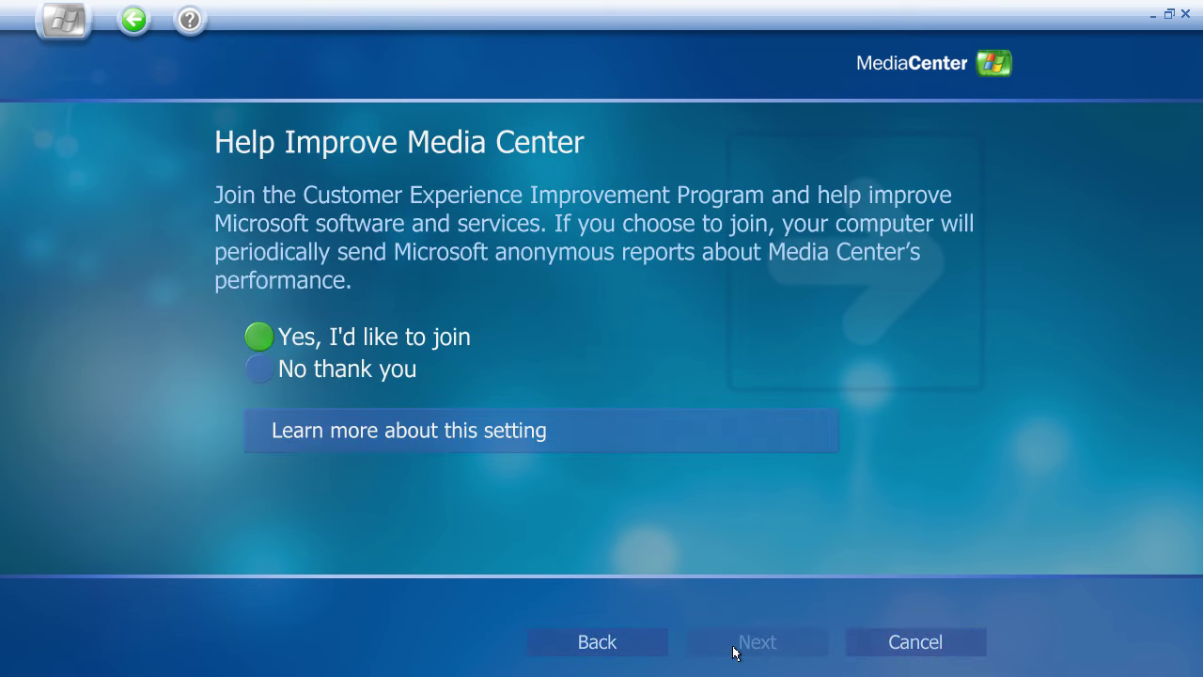
pyautogui.click(246, 371)
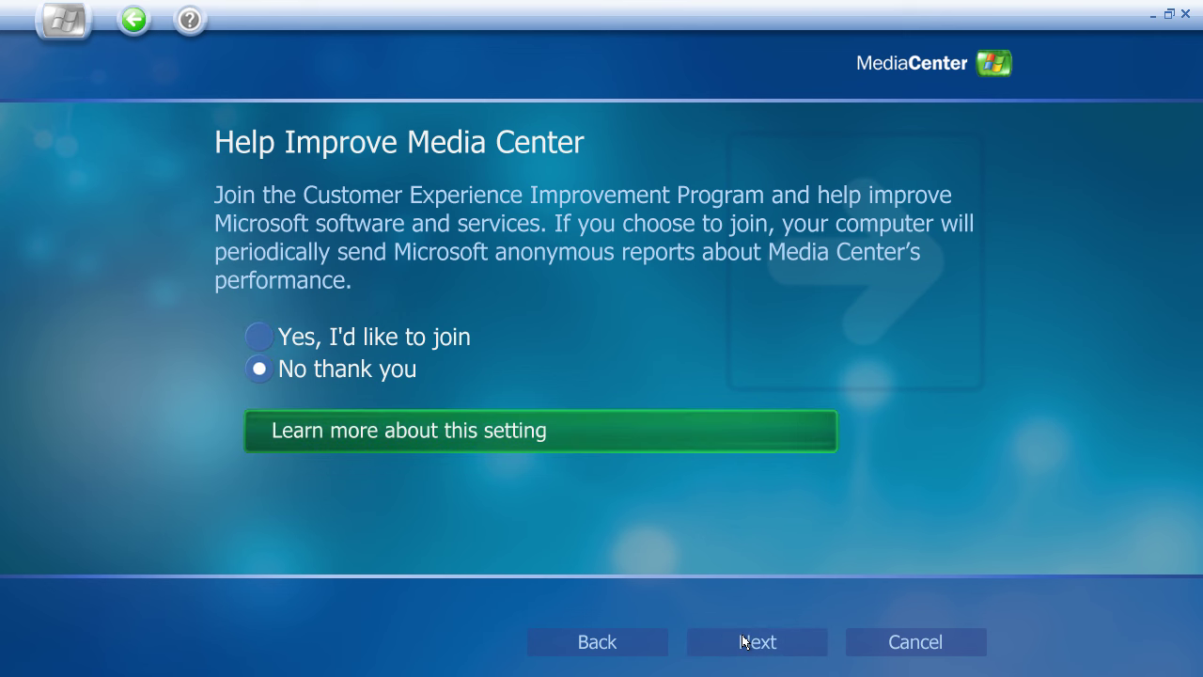
pyautogui.click(768, 645)
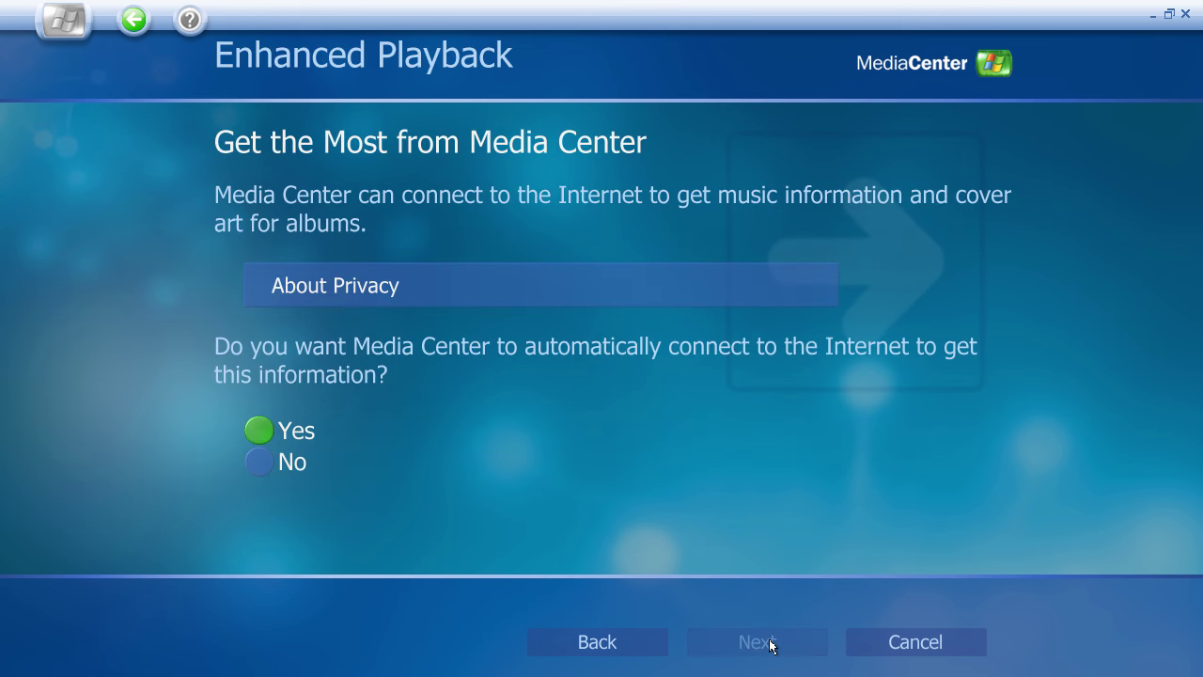
pyautogui.click(259, 461)
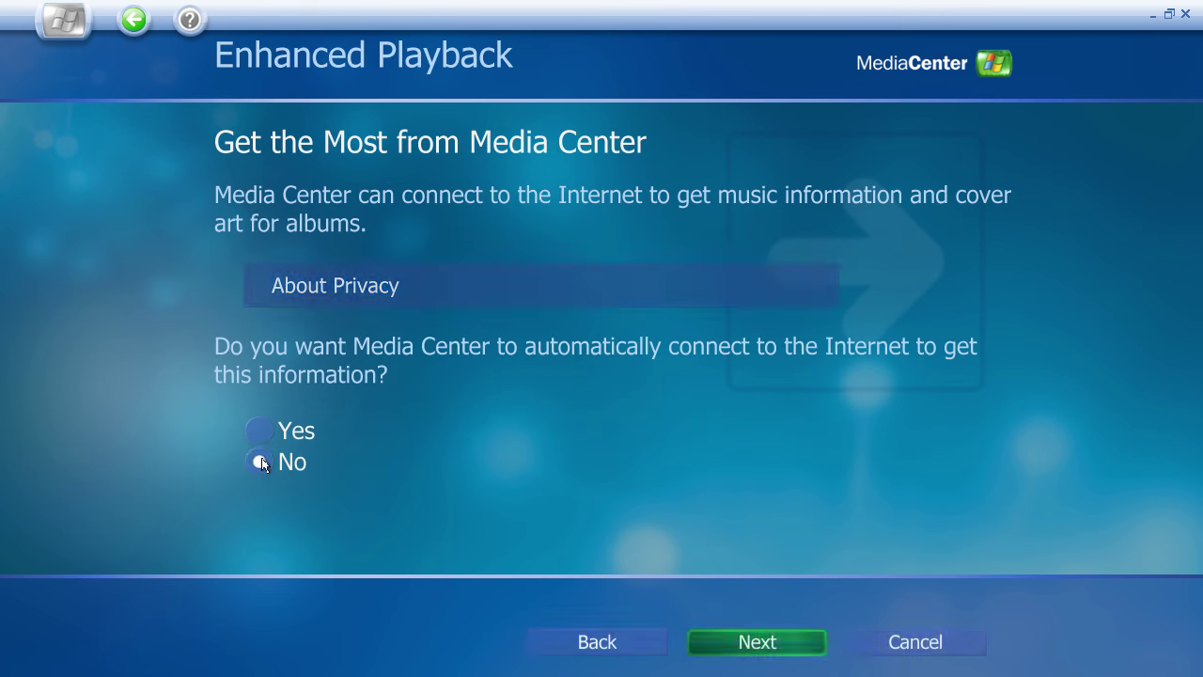
pyautogui.click(766, 645)
# - Finish the wizard without optional setup and open Media Center help
pyautogui.click(764, 641)
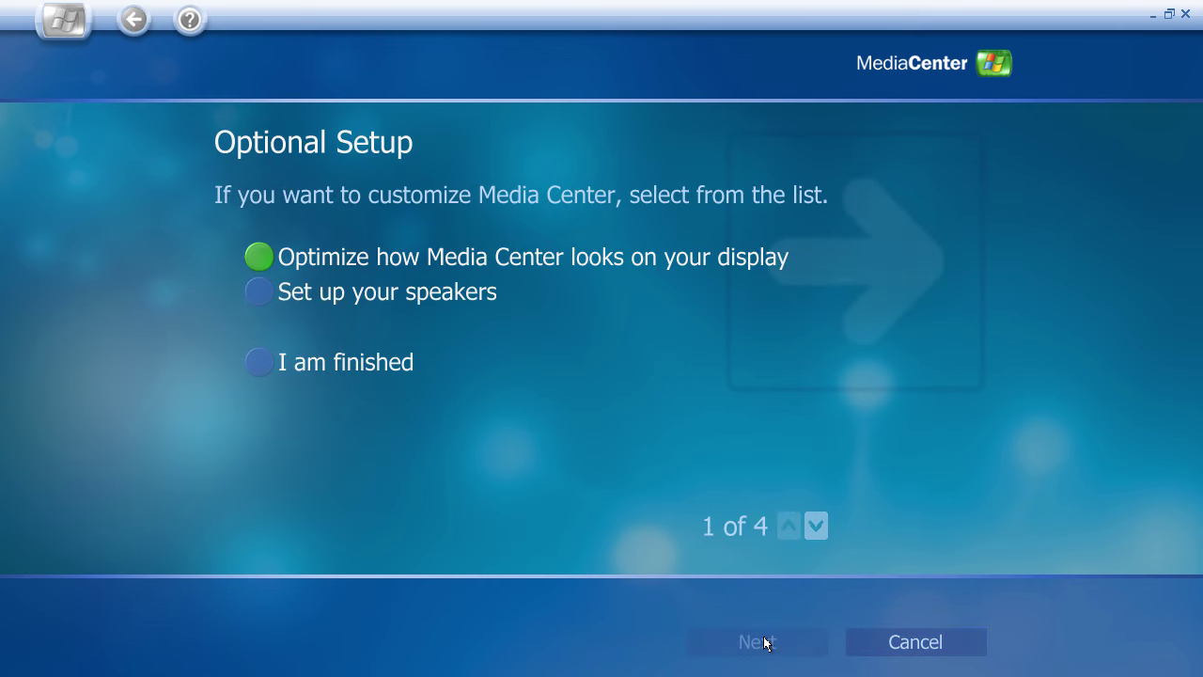
pyautogui.click(260, 361)
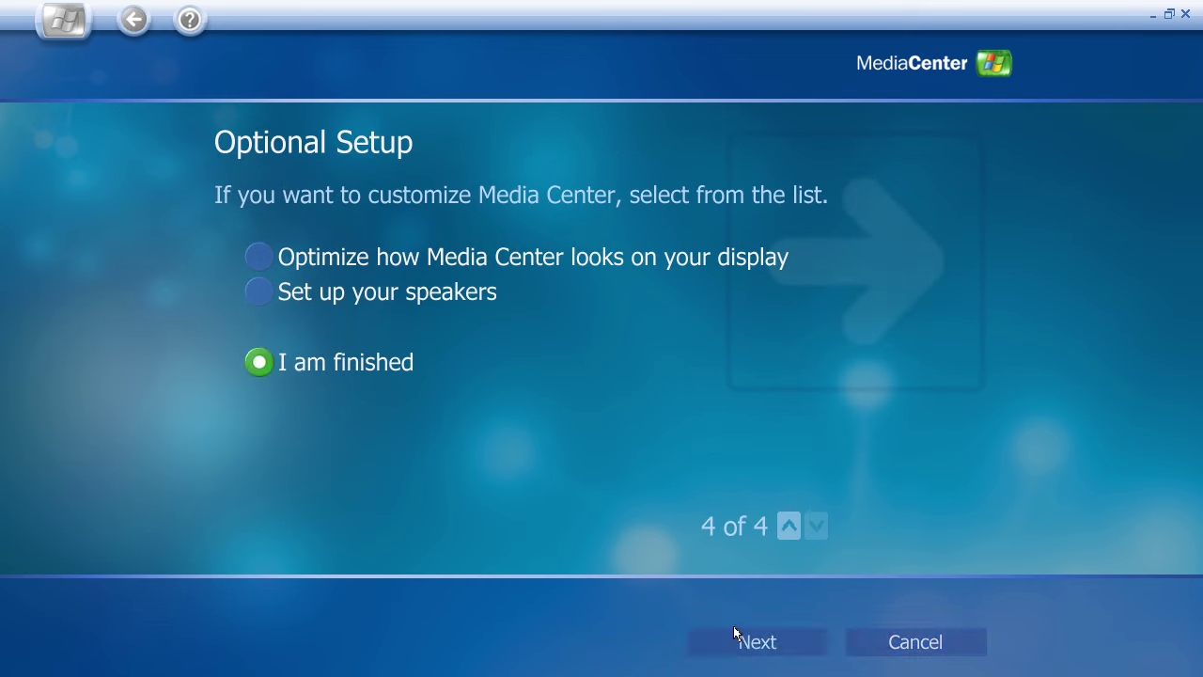
pyautogui.click(766, 643)
pyautogui.click(779, 651)
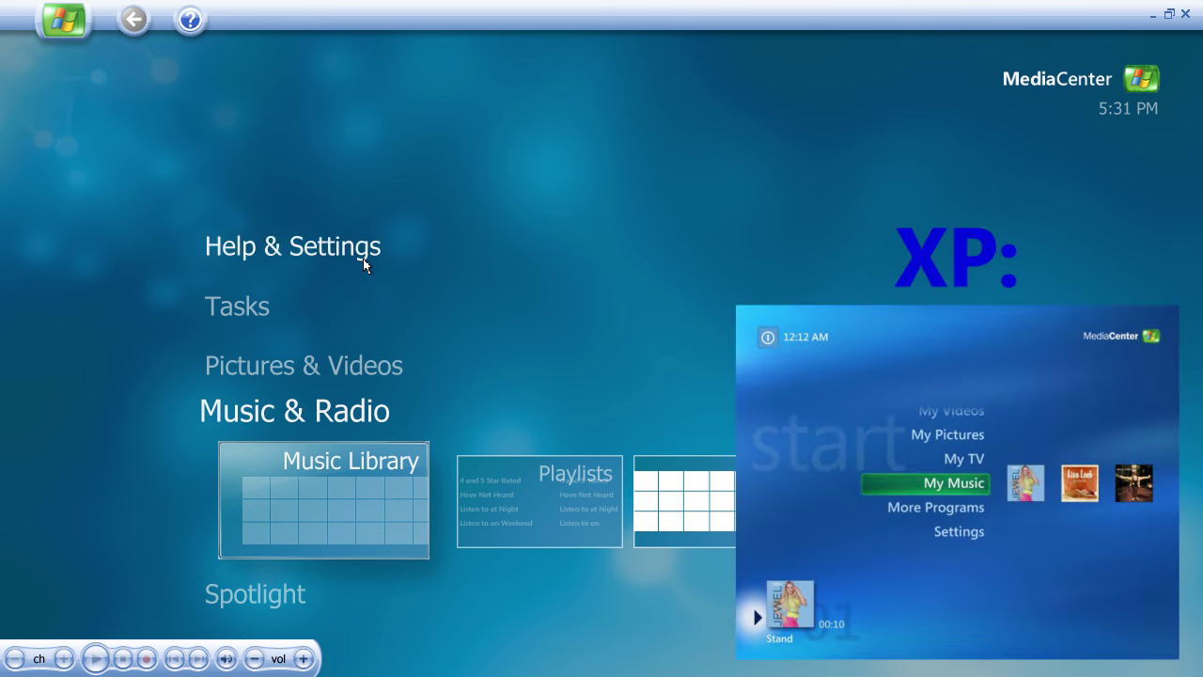
pyautogui.click(196, 26)
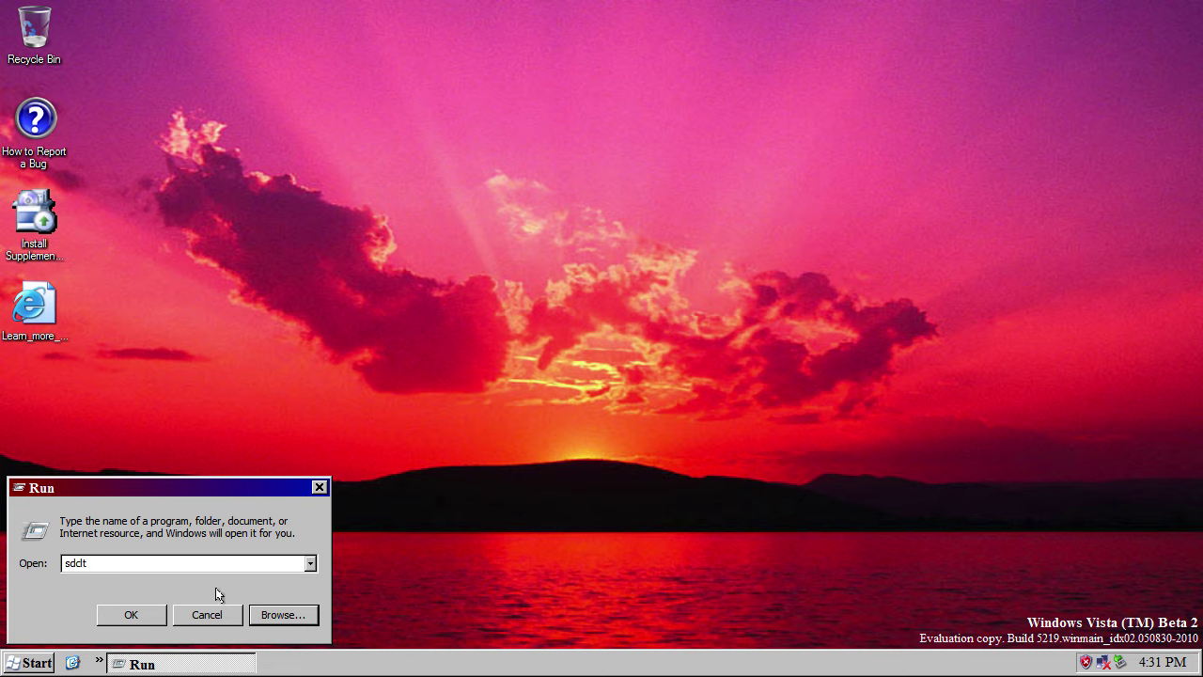
# - Browse from the Run box to C:\Windows\System32
pyautogui.click(280, 616)
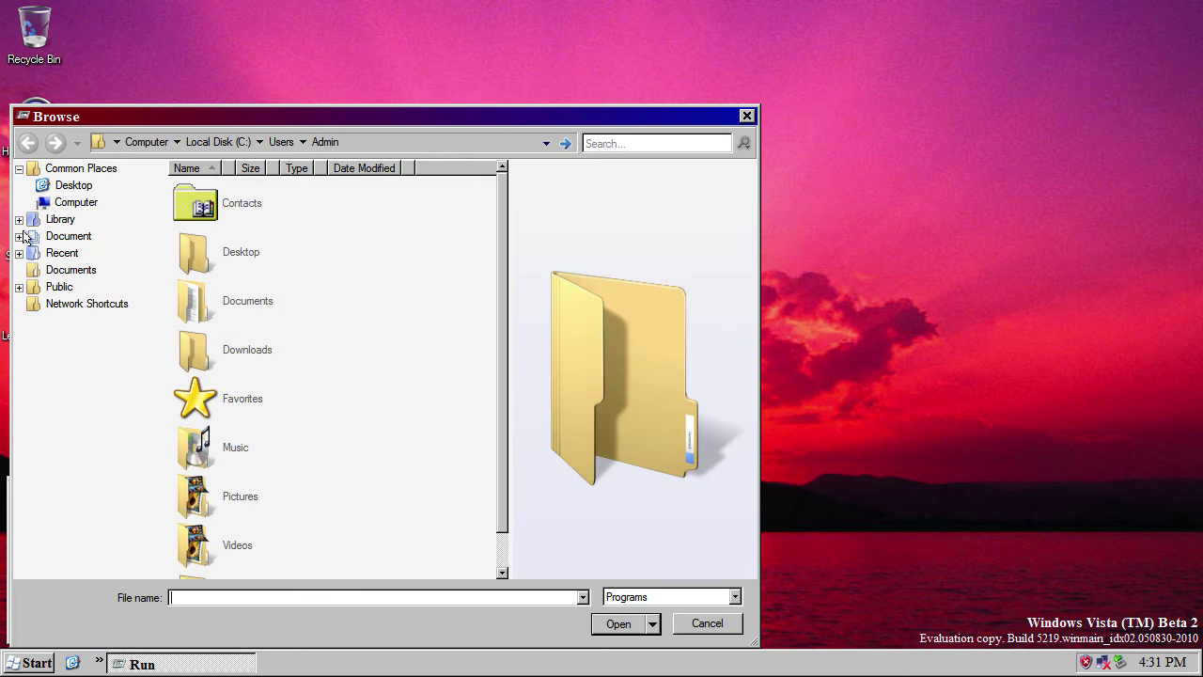
pyautogui.click(76, 203)
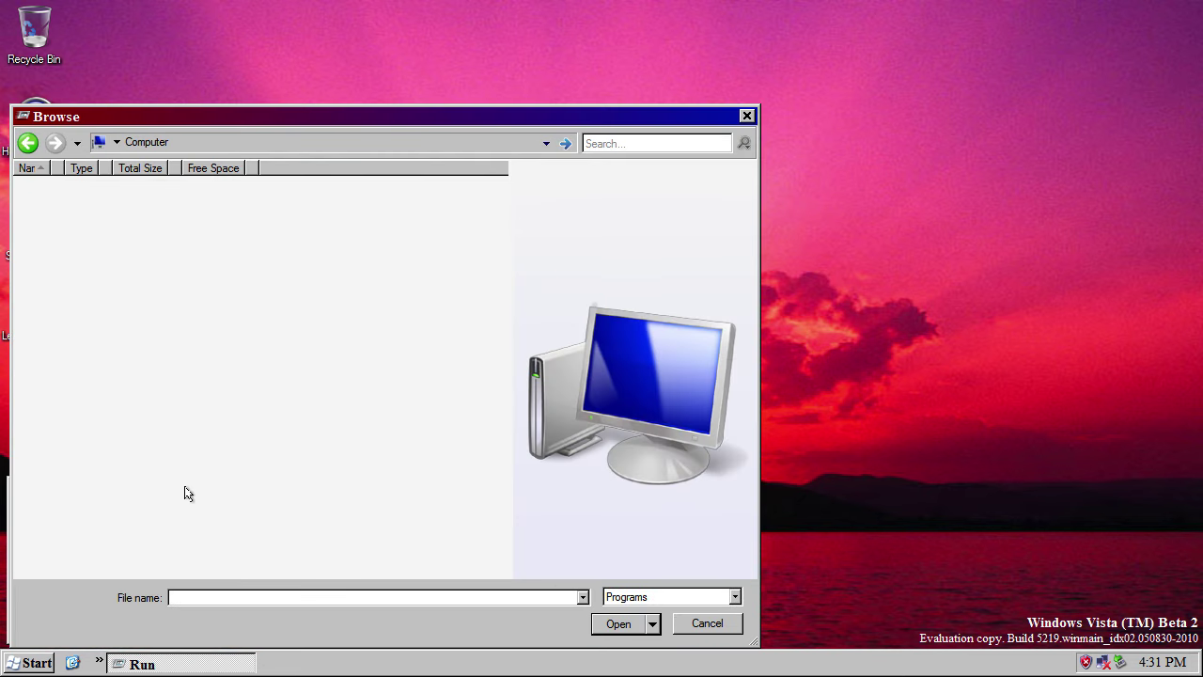
pyautogui.doubleClick(107, 415)
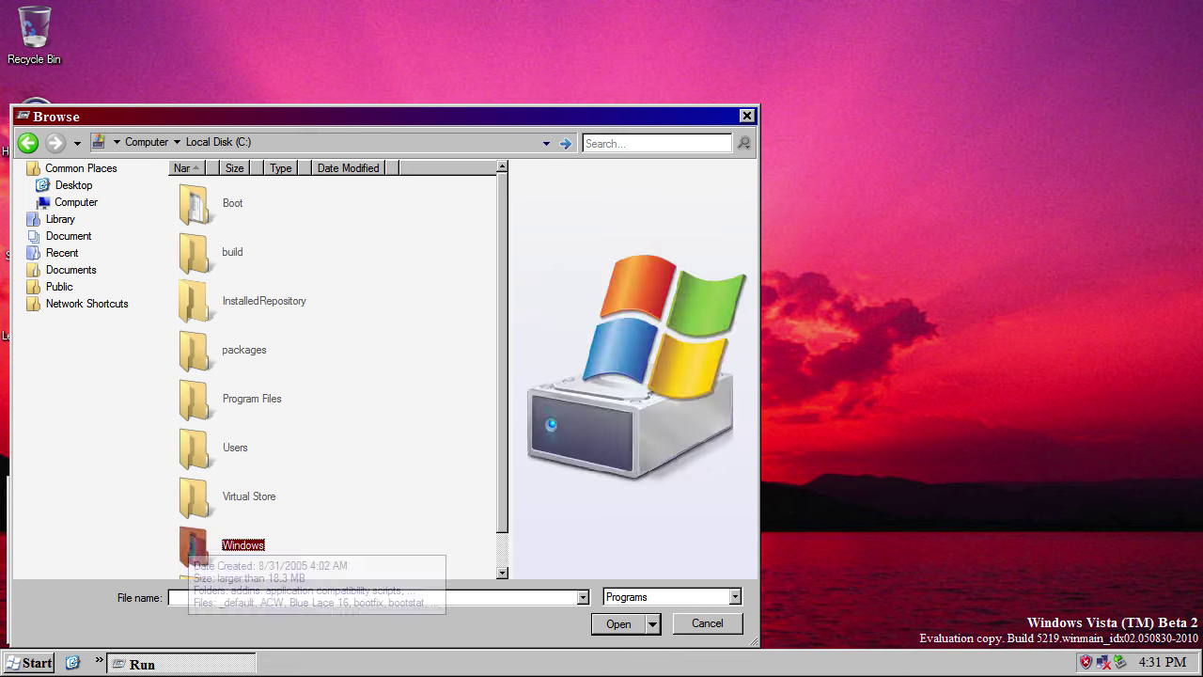
pyautogui.doubleClick(203, 543)
pyautogui.scroll(-10, 201, 542)
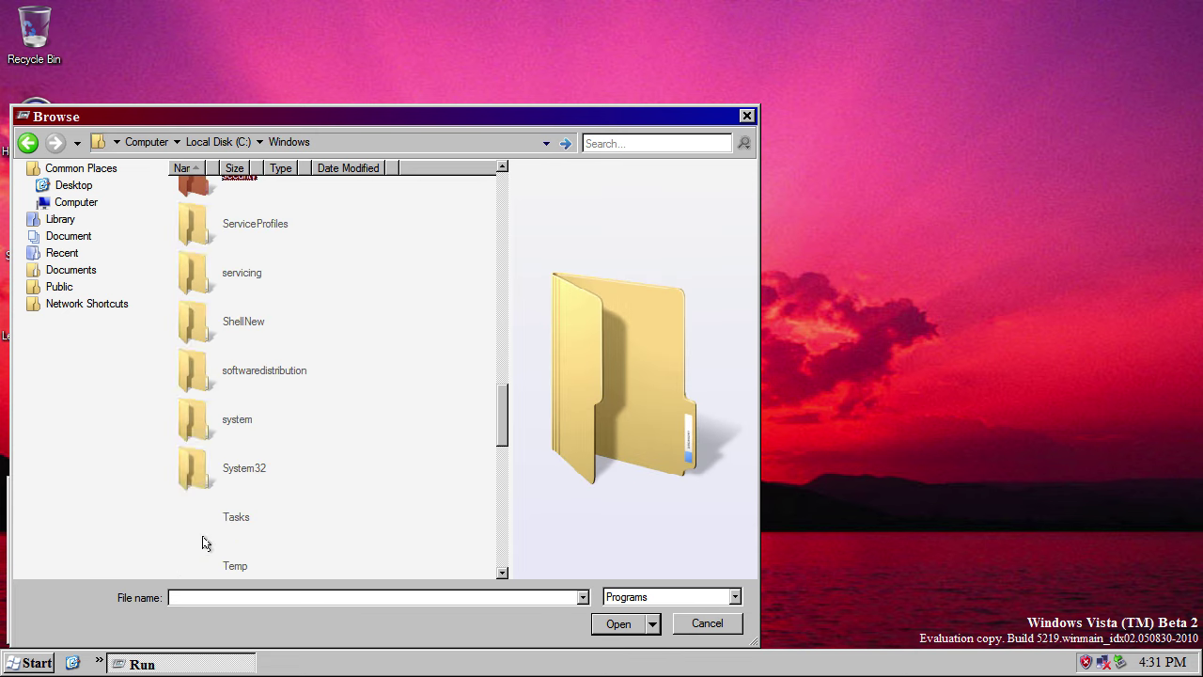
pyautogui.doubleClick(197, 467)
# - Run sdclt elevated from System32 and move the permission prompt to the right
pyautogui.write('sdbinst')
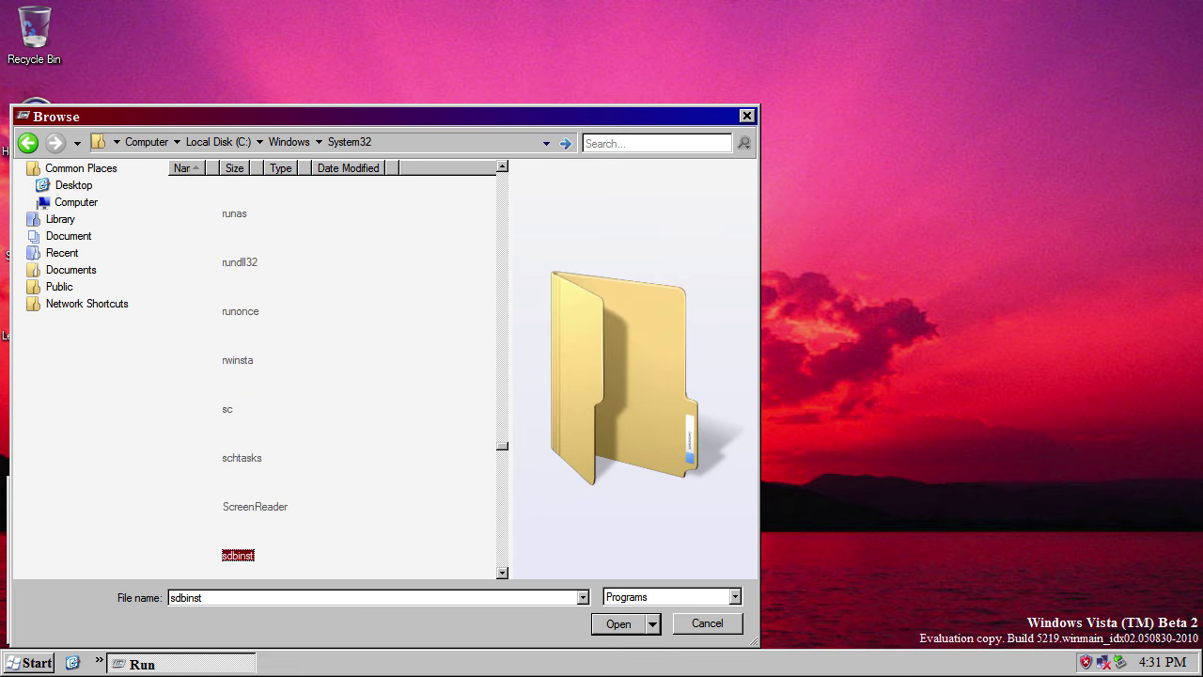
pyautogui.scroll(-2, 216, 470)
pyautogui.rightClick(188, 349)
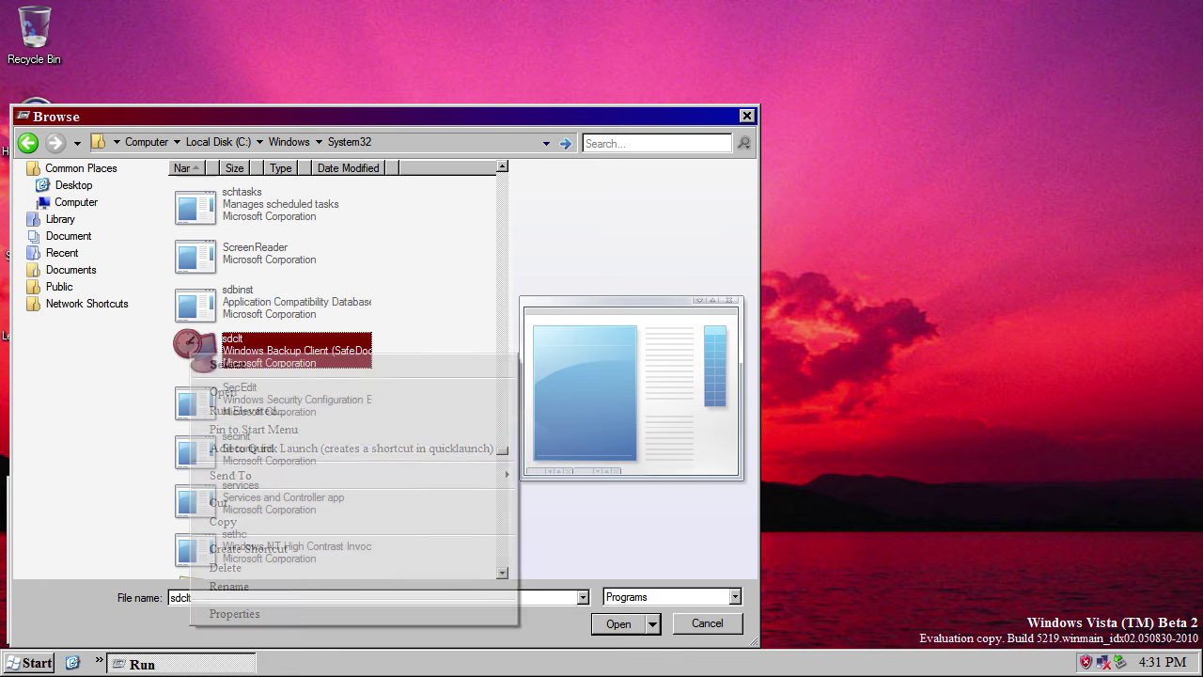
pyautogui.click(240, 411)
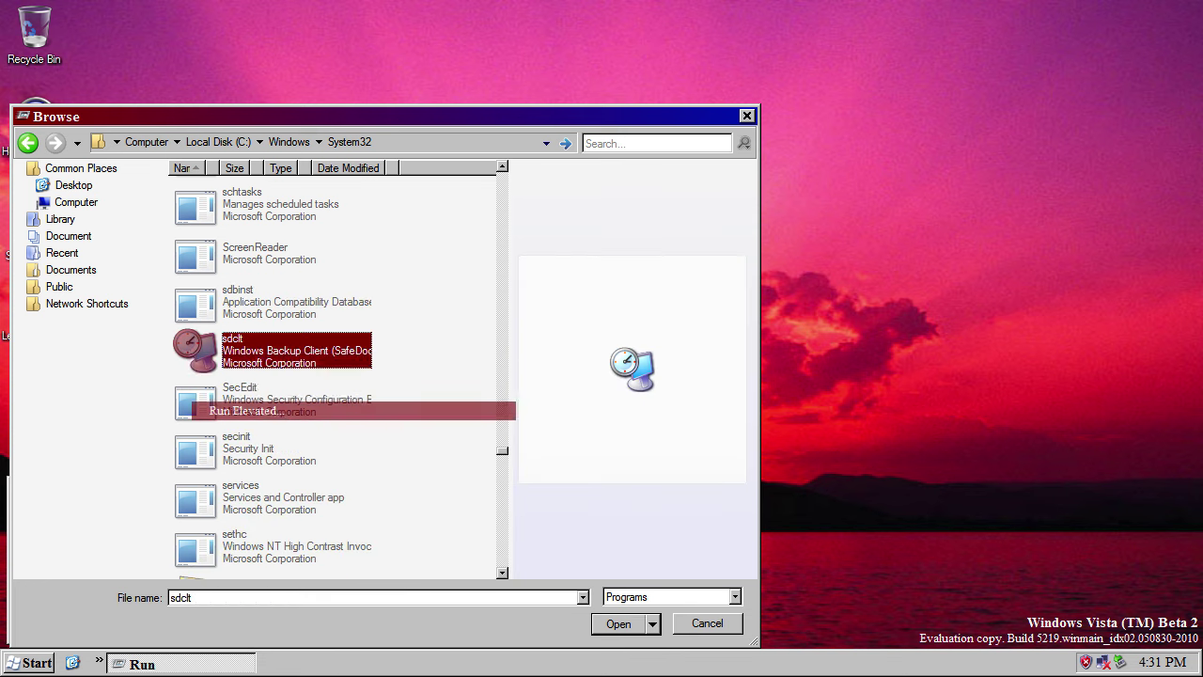
pyautogui.click(285, 412)
pyautogui.moveTo(675, 207); pyautogui.dragTo(1027, 171)
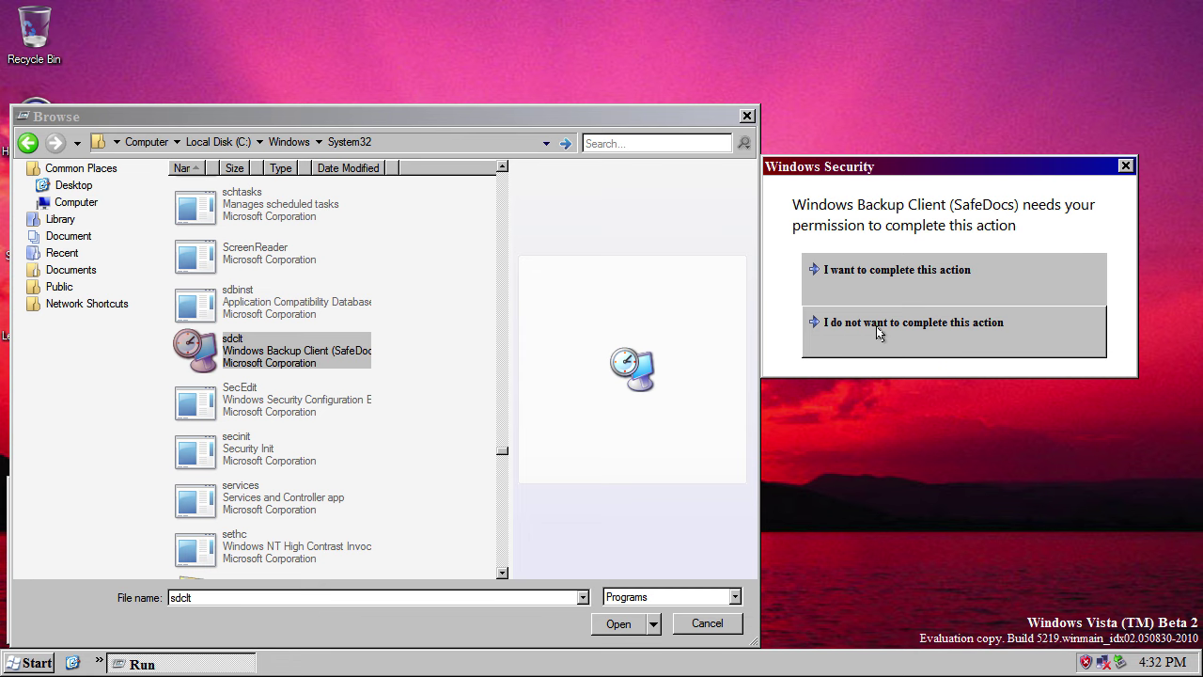
# - Approve the SafeDocs permission prompt, close the Run box and show Automatic Backups
pyautogui.click(874, 271)
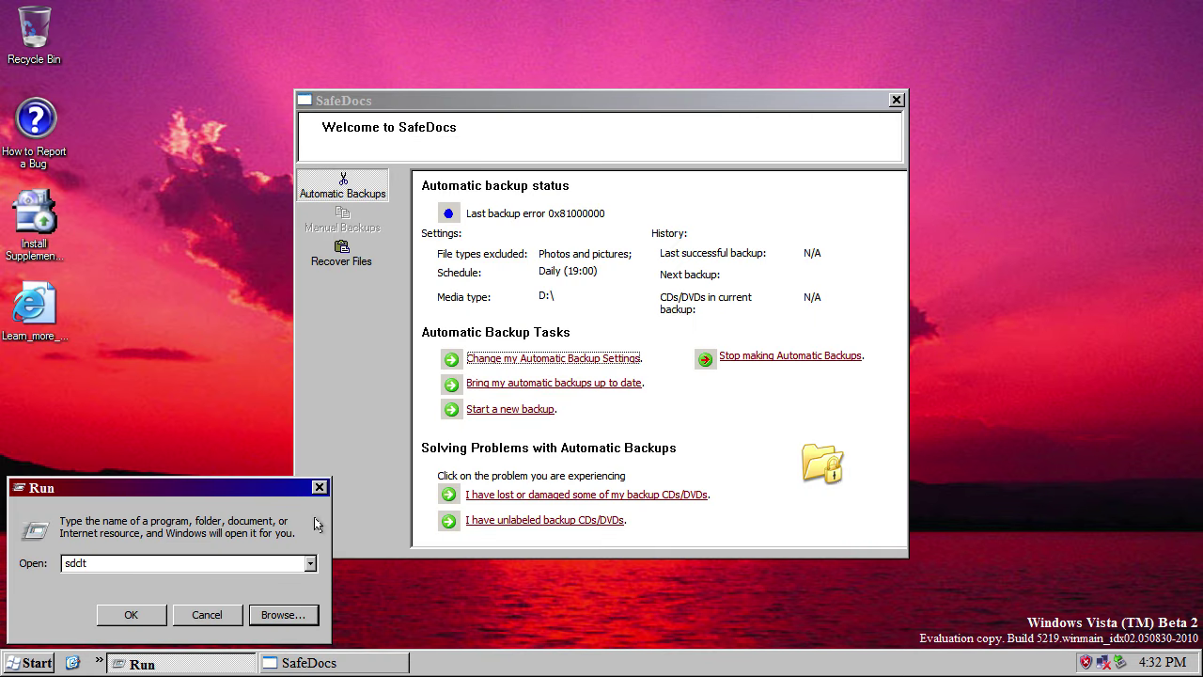
pyautogui.click(319, 487)
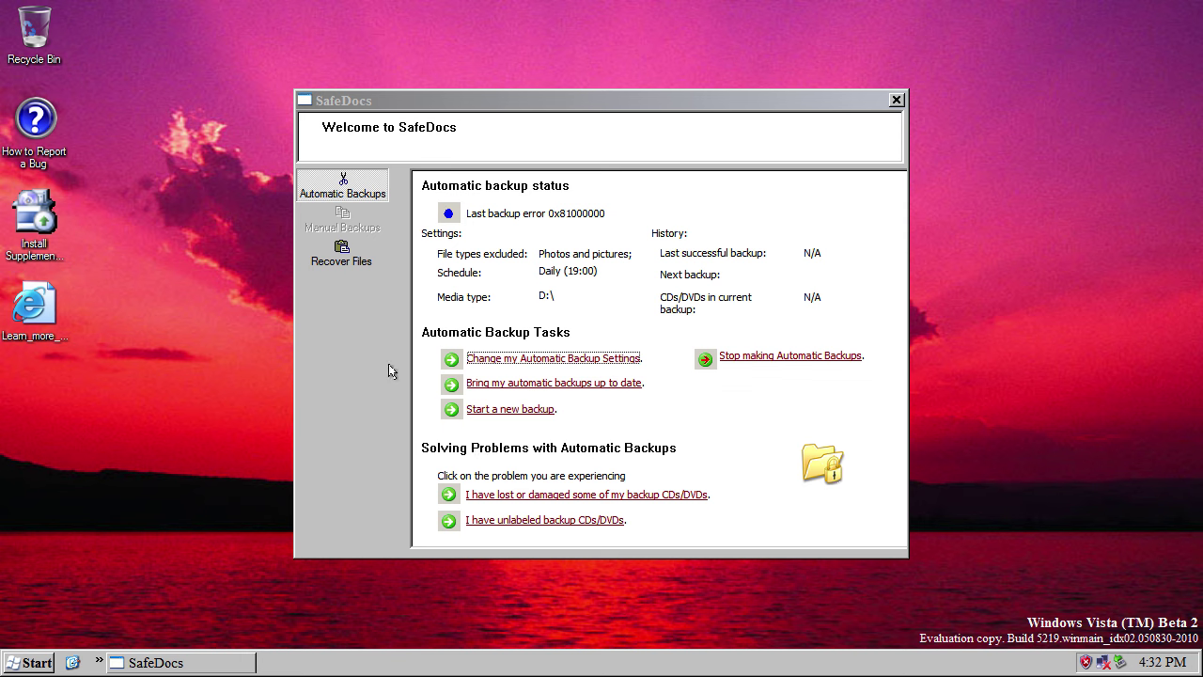
pyautogui.click(369, 207)
pyautogui.click(534, 393)
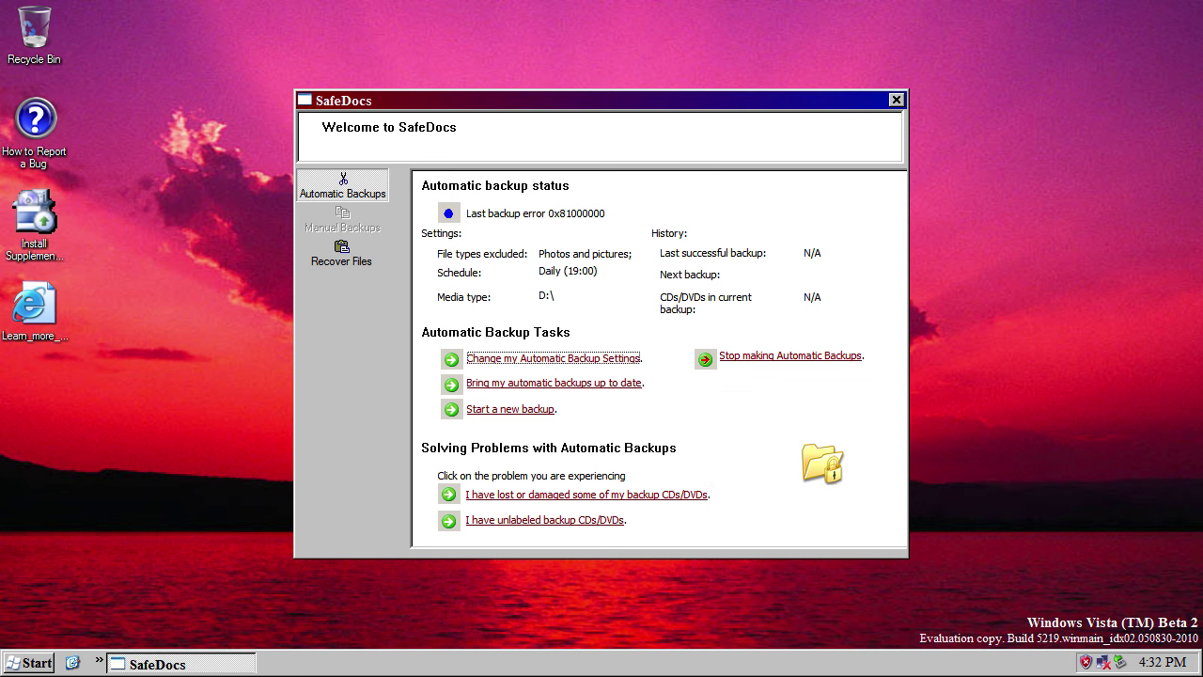
# - Keep daily backups at 7 p.m. with CD Drive (D:) as the destination
pyautogui.click(554, 358)
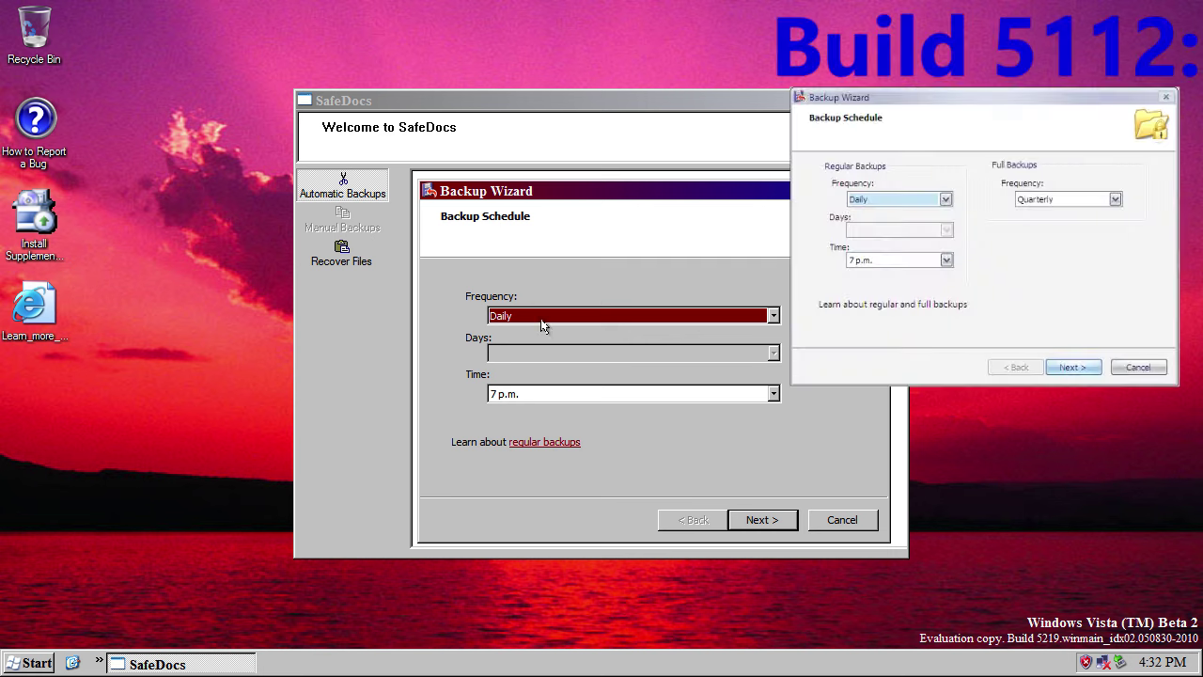
pyautogui.click(542, 321)
pyautogui.click(527, 316)
pyautogui.click(537, 393)
pyautogui.click(574, 399)
pyautogui.click(766, 526)
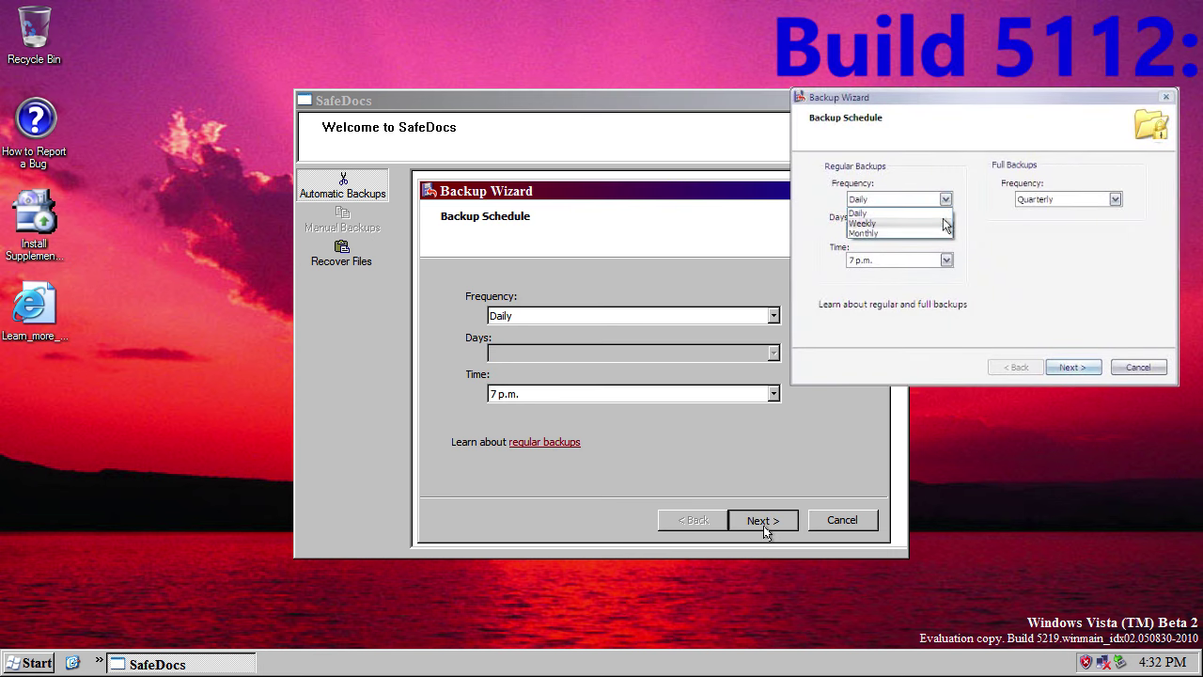
pyautogui.click(766, 524)
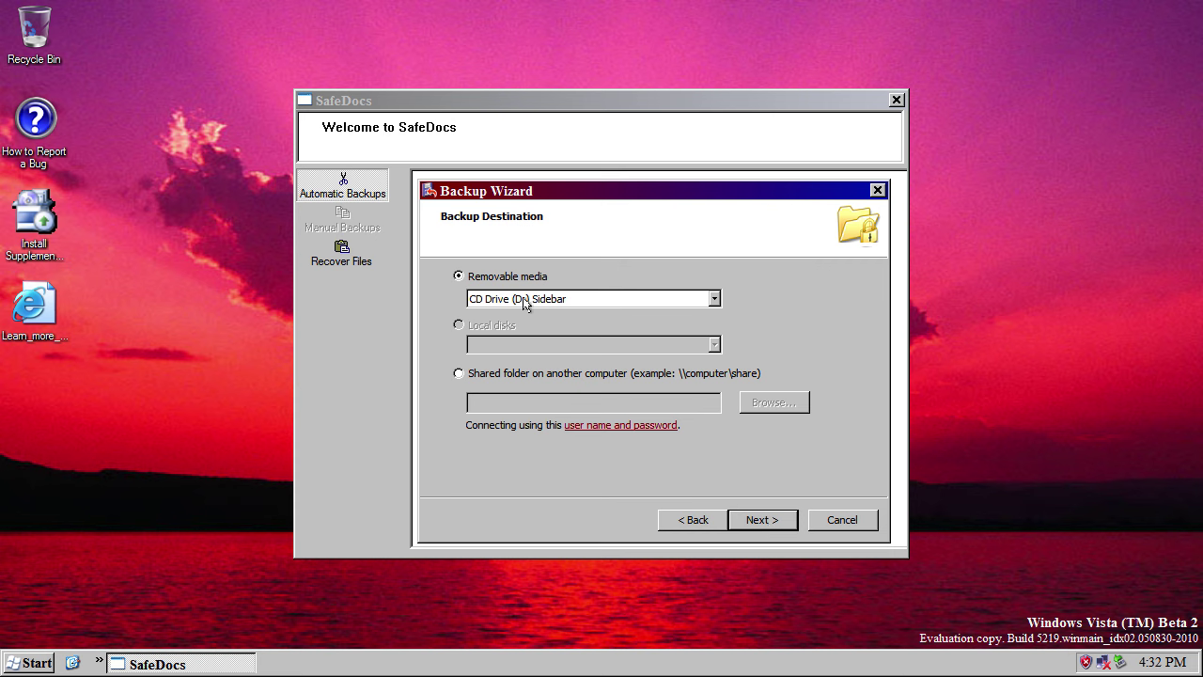
pyautogui.click(531, 298)
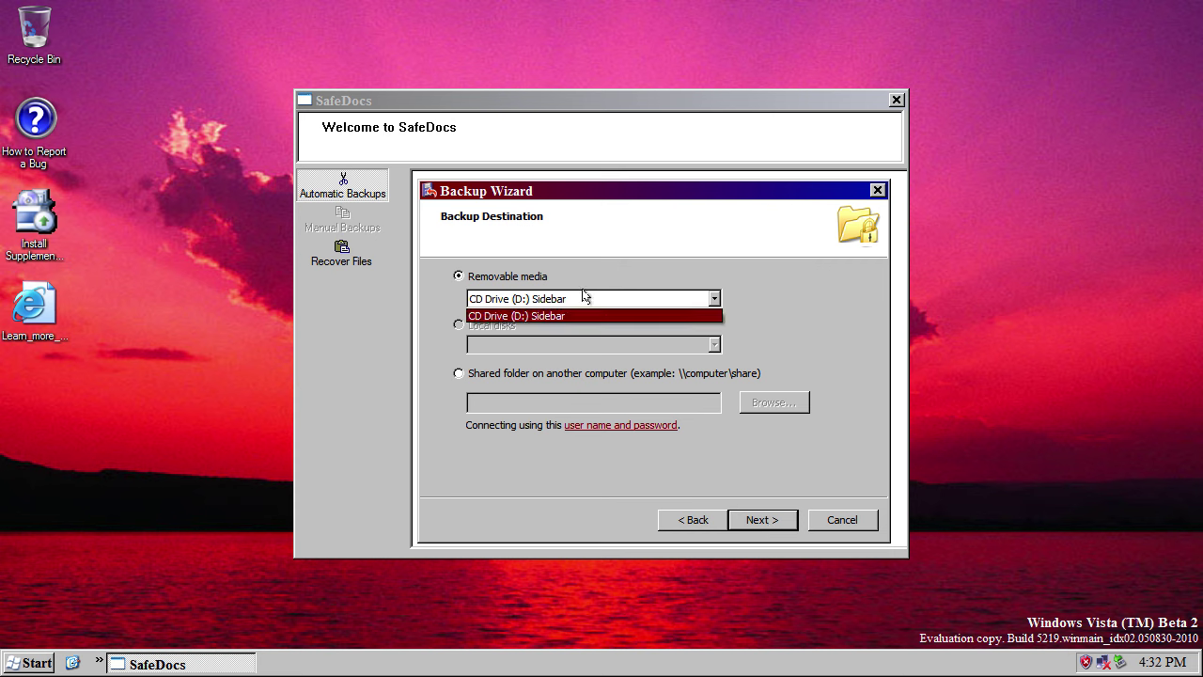
pyautogui.click(582, 294)
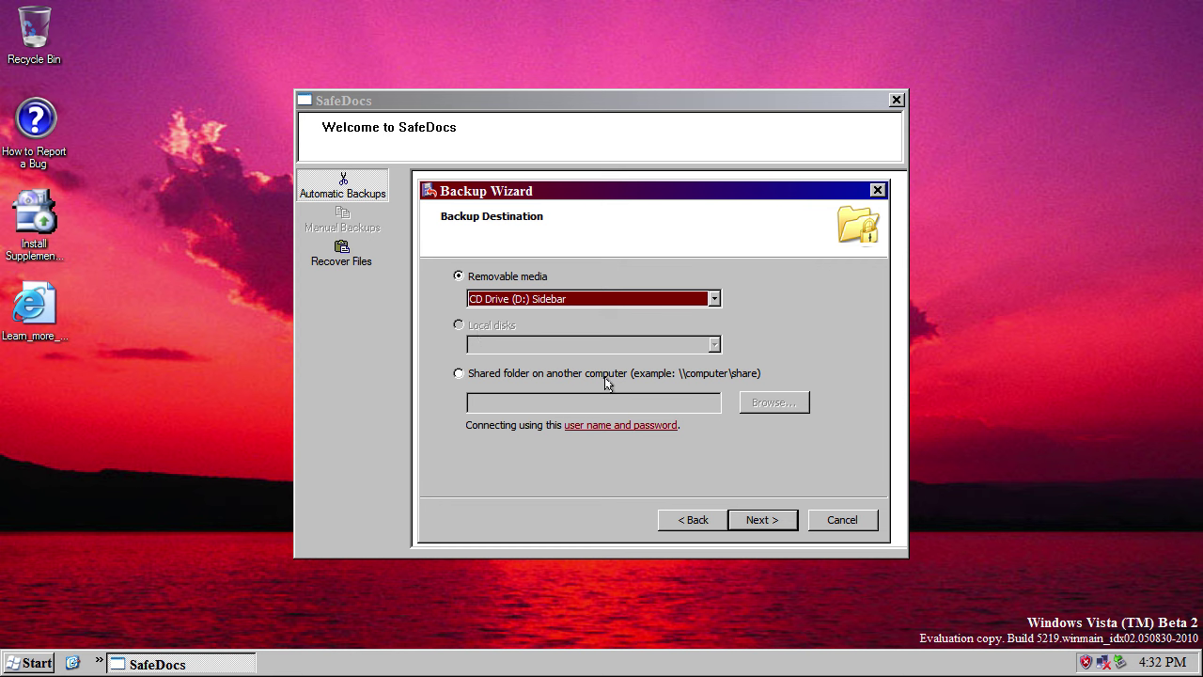
# - Exclude Music and Pictures from the backup while keeping Movies and Videos
pyautogui.click(762, 520)
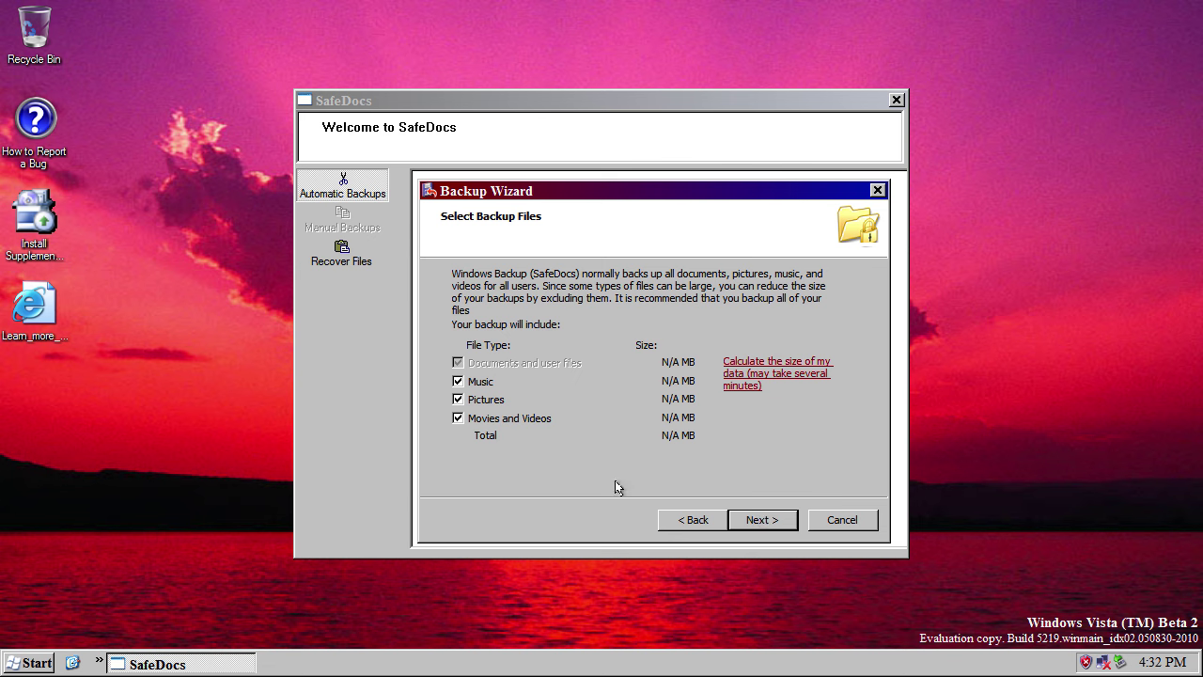
pyautogui.click(457, 381)
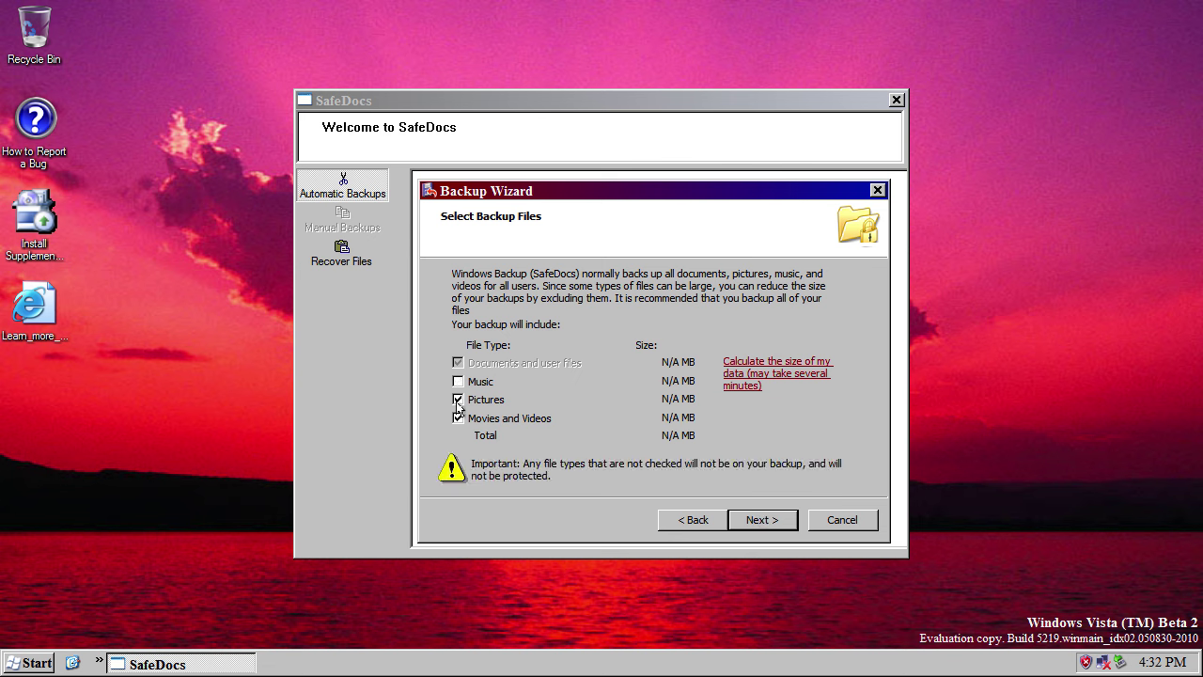
pyautogui.click(458, 400)
pyautogui.click(458, 418)
pyautogui.click(458, 399)
pyautogui.click(457, 418)
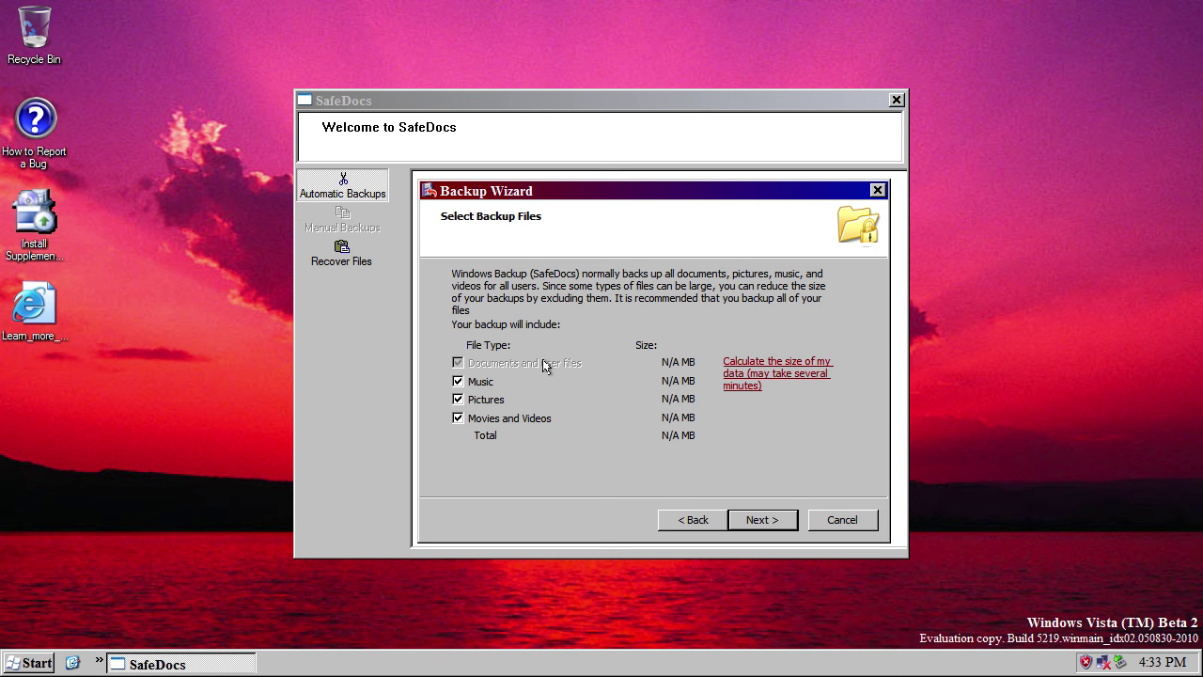
pyautogui.click(464, 389)
pyautogui.click(467, 400)
pyautogui.click(472, 418)
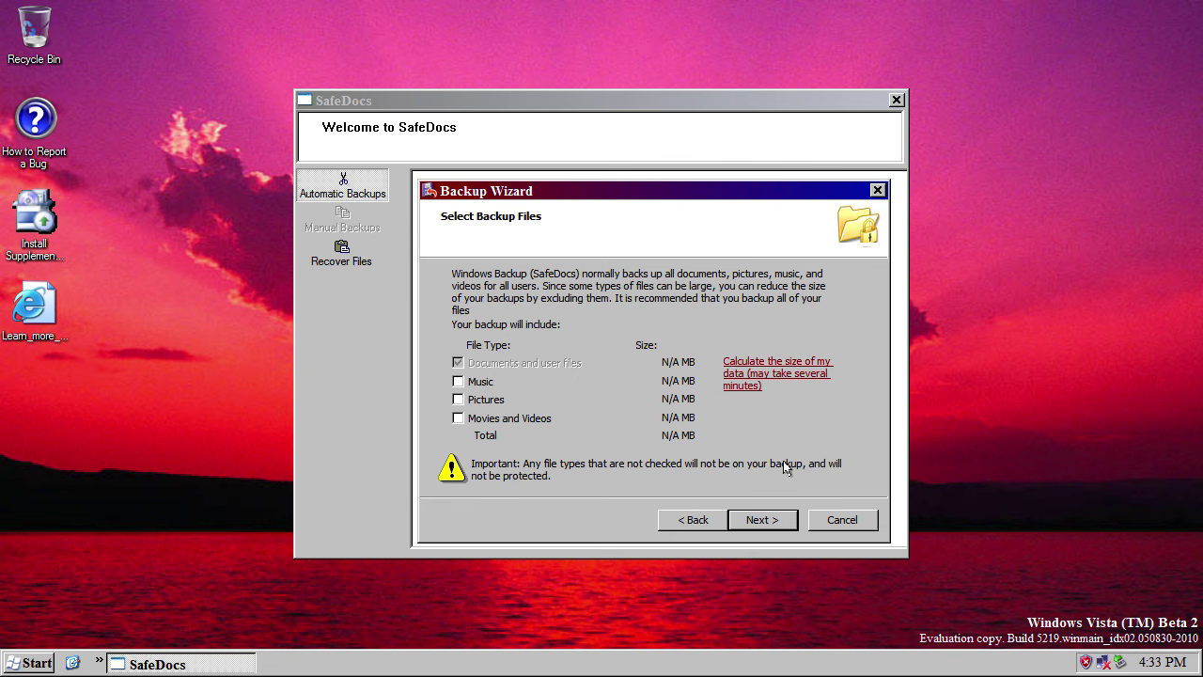
pyautogui.click(484, 419)
# - Estimate the backup size, then save the settings and finish the wizard
pyautogui.click(780, 372)
pyautogui.click(766, 516)
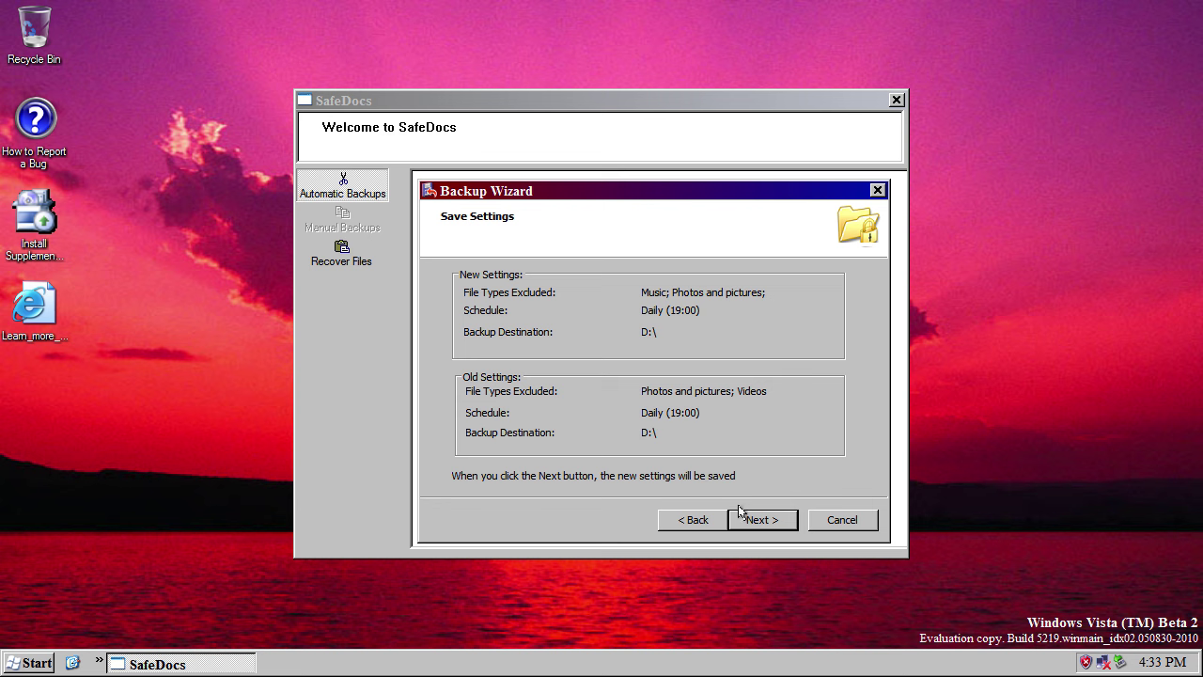
pyautogui.click(752, 517)
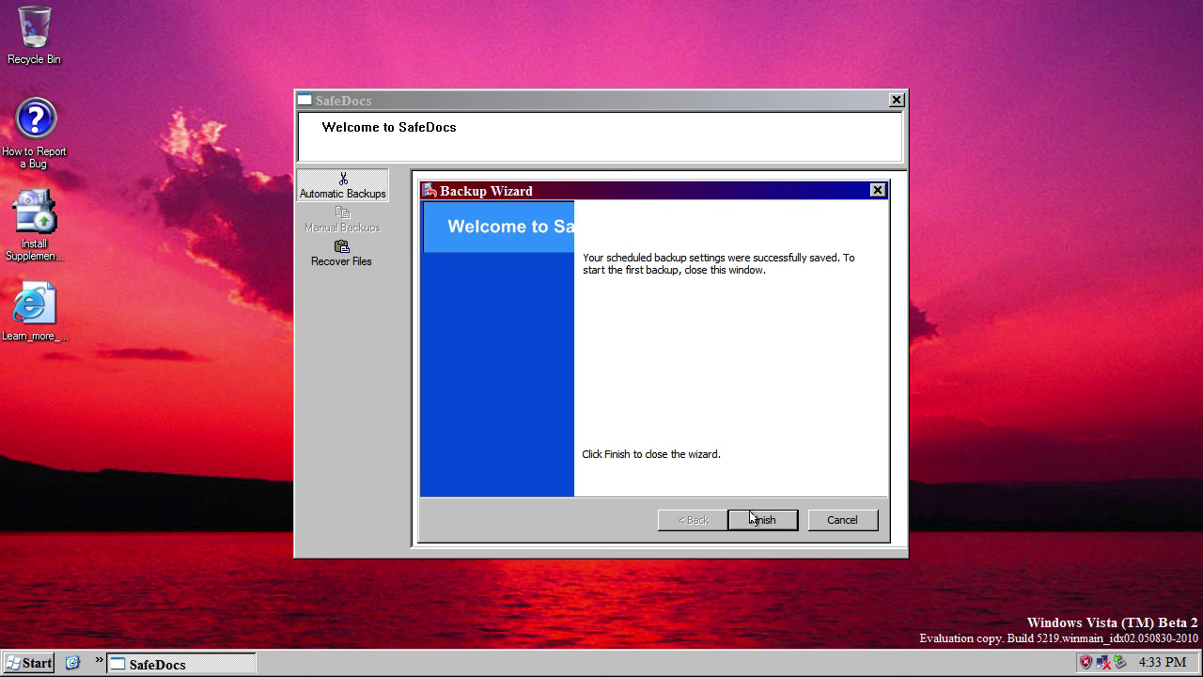
pyautogui.click(753, 523)
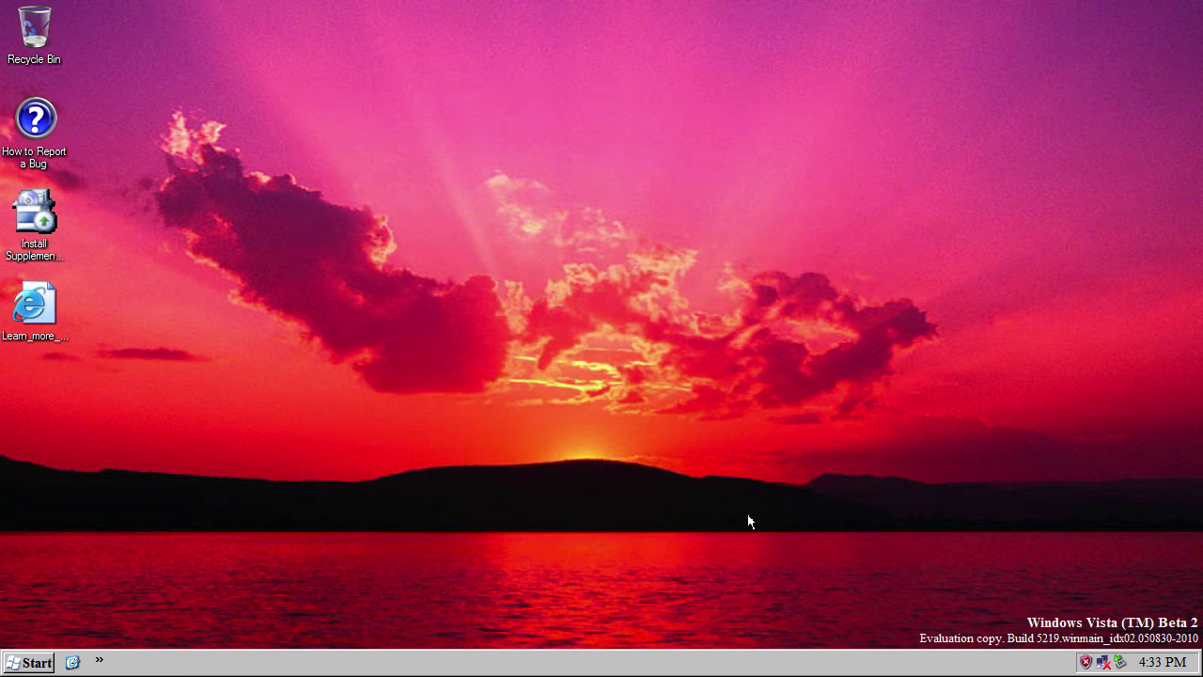
# - Open the Games folder from Start and select Shanghai
pyautogui.click(26, 663)
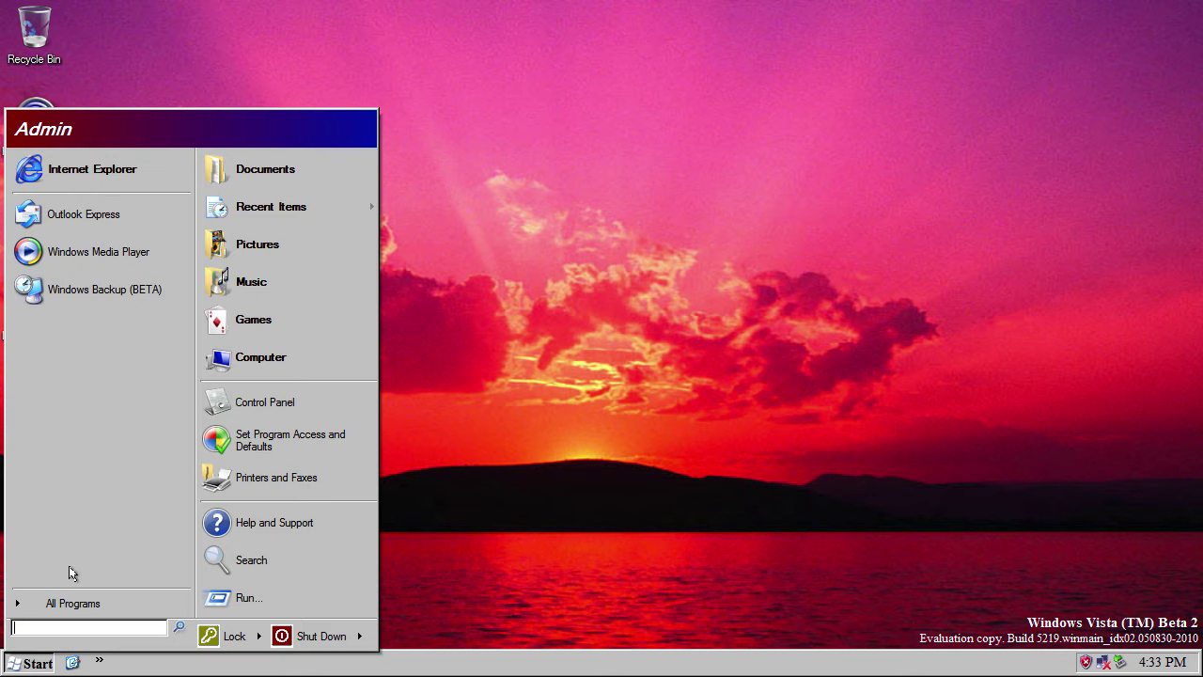
pyautogui.click(254, 320)
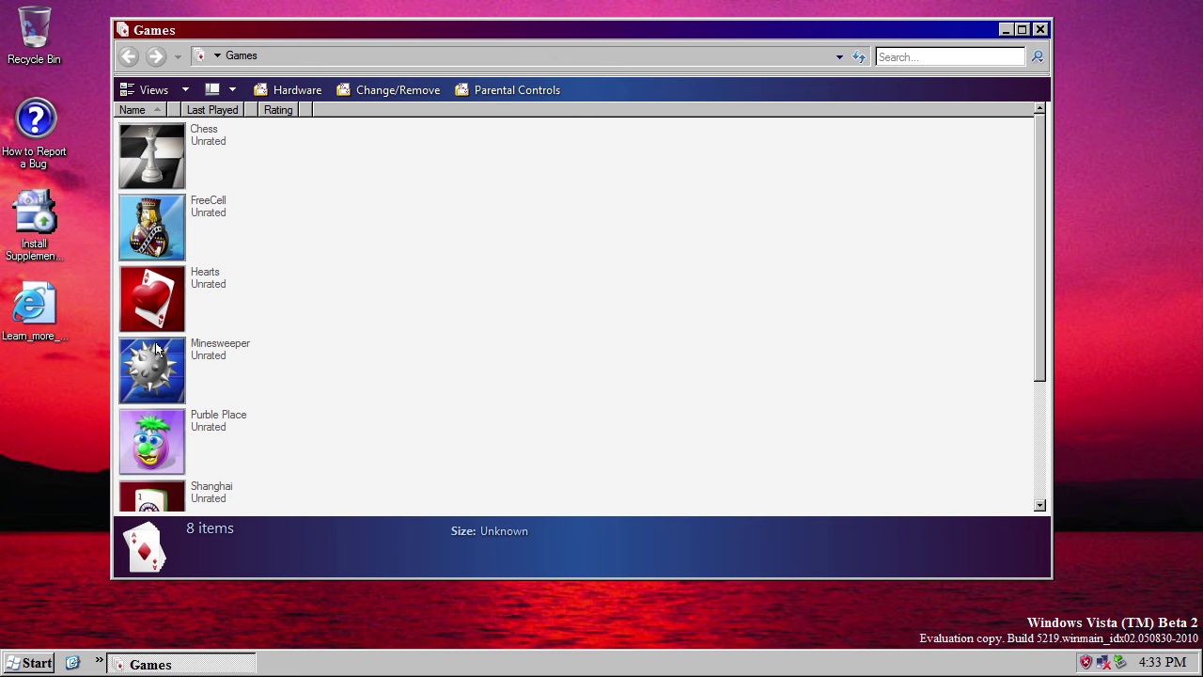
pyautogui.click(152, 499)
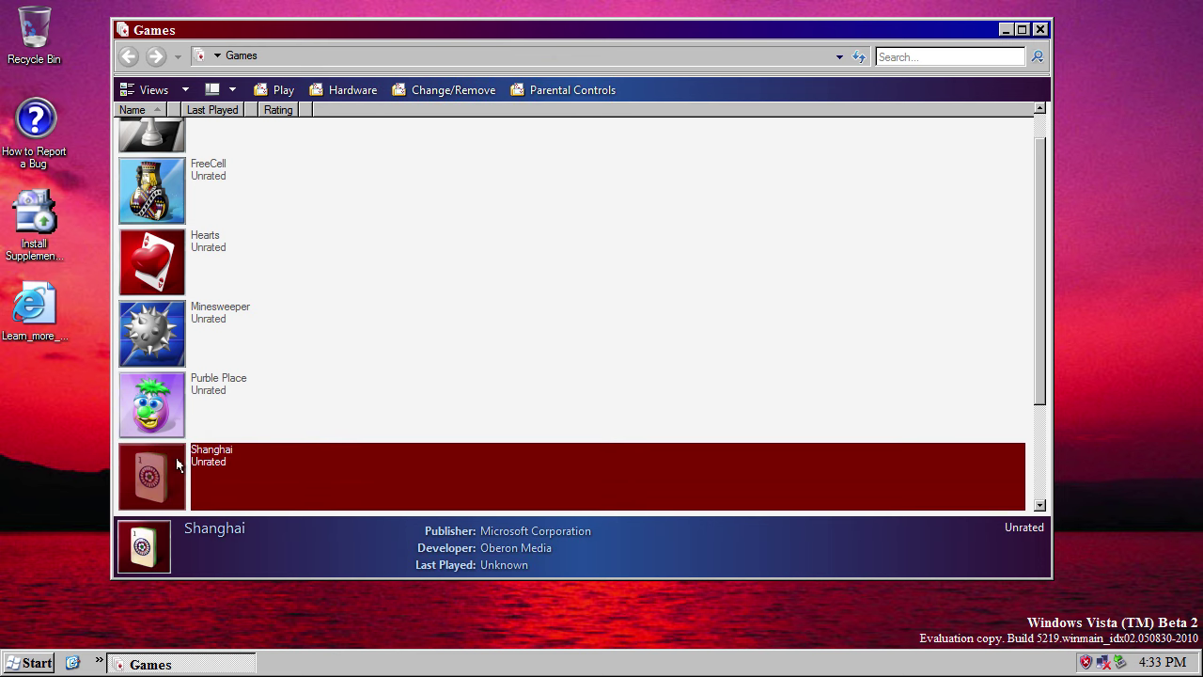
pyautogui.scroll(1, 179, 465)
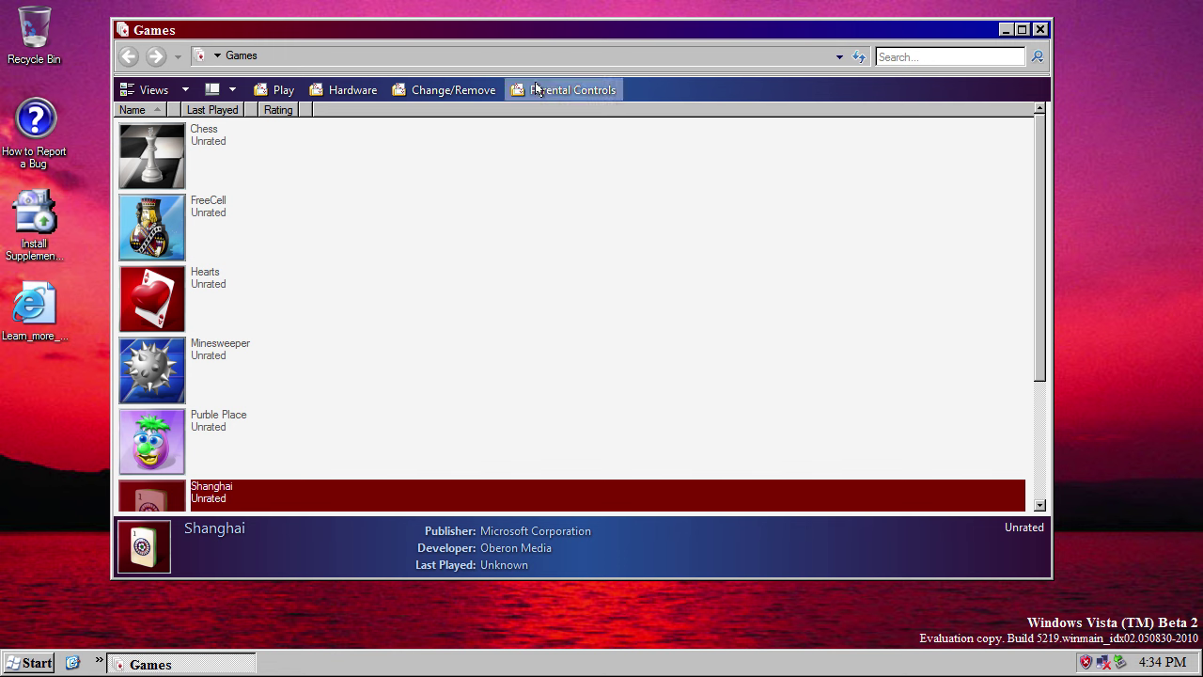
# - Open game Parental Controls, approve the prompt, and go to Child's game restrictions
pyautogui.click(573, 87)
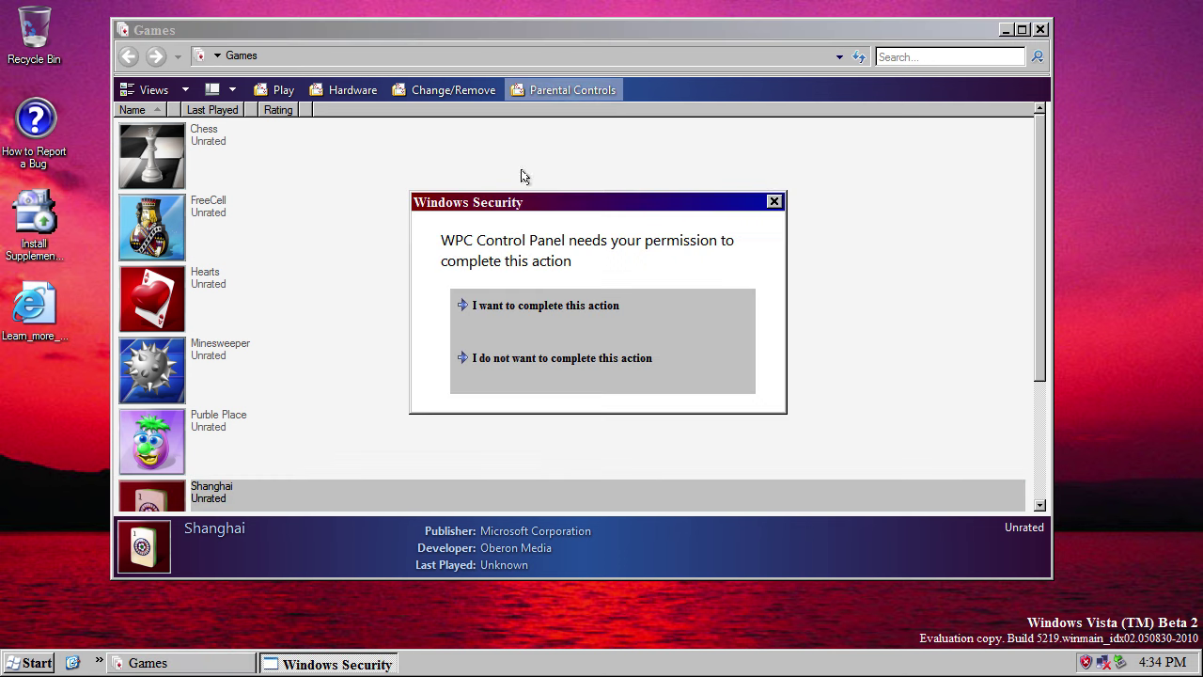
pyautogui.click(524, 320)
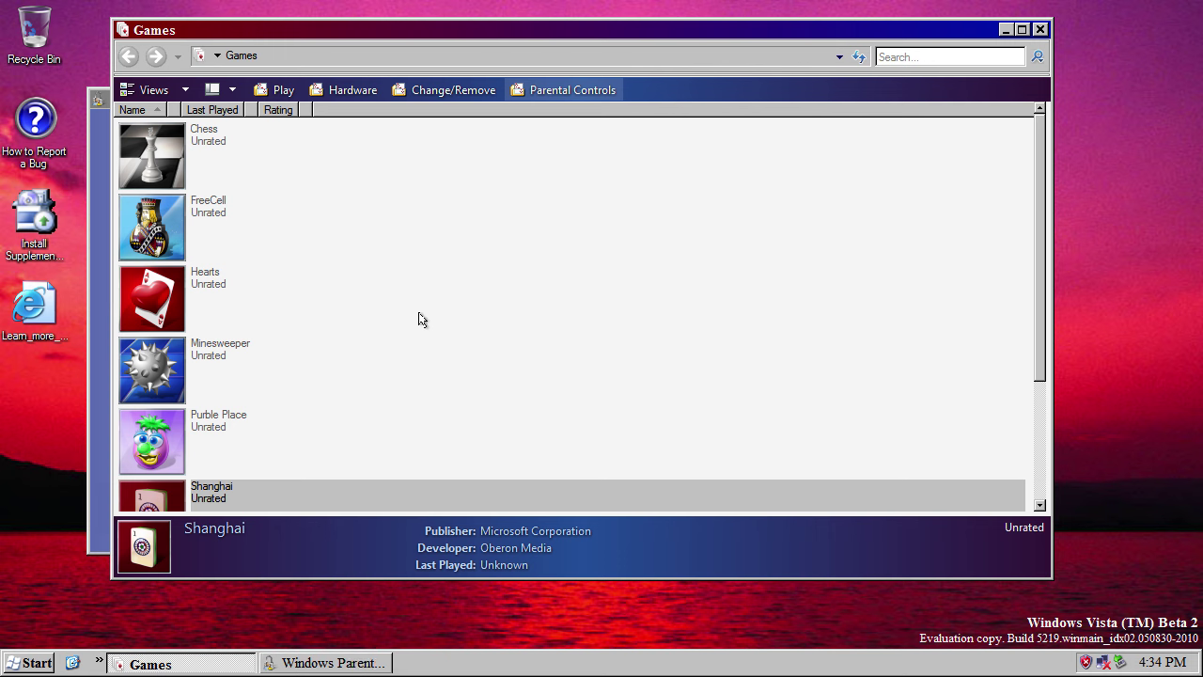
pyautogui.click(304, 654)
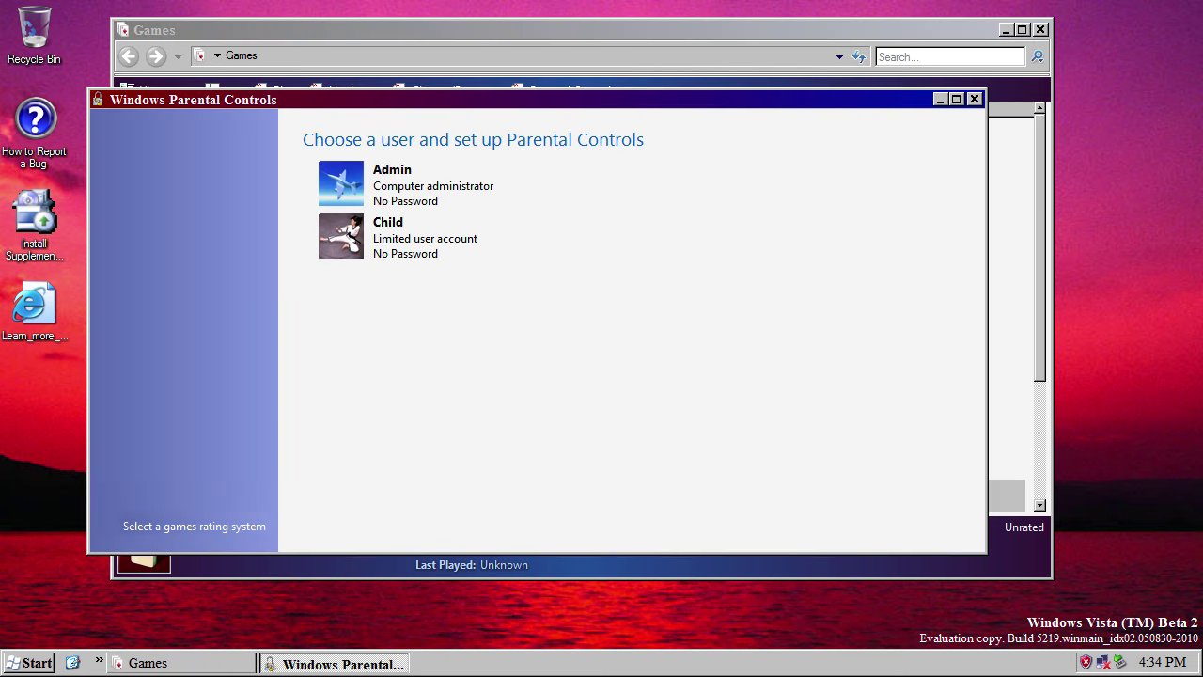
pyautogui.click(357, 247)
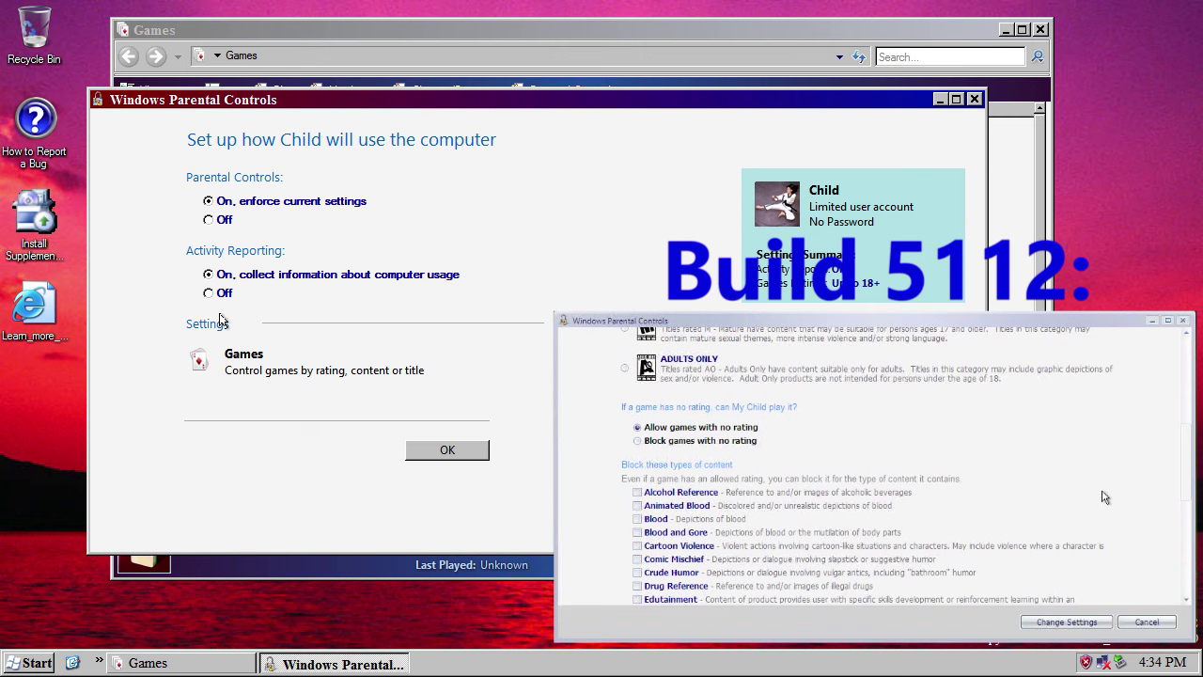
pyautogui.click(267, 365)
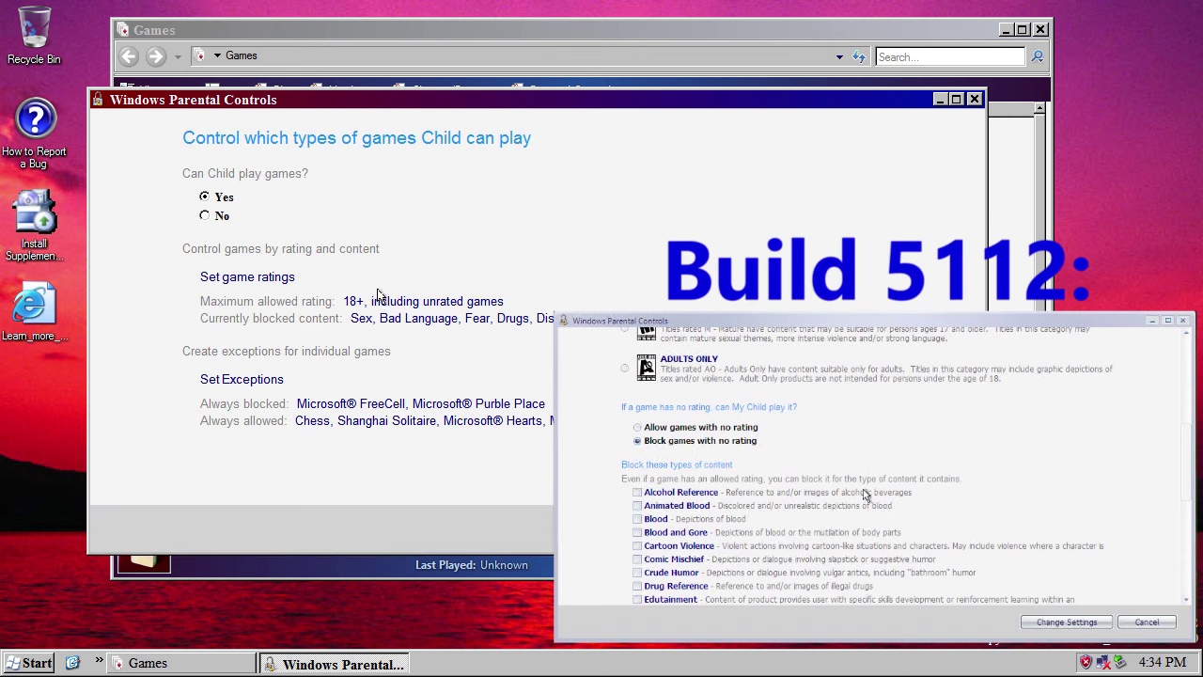
# - Allow Child only games rated 16+, block unrated games and block violent content
pyautogui.click(245, 279)
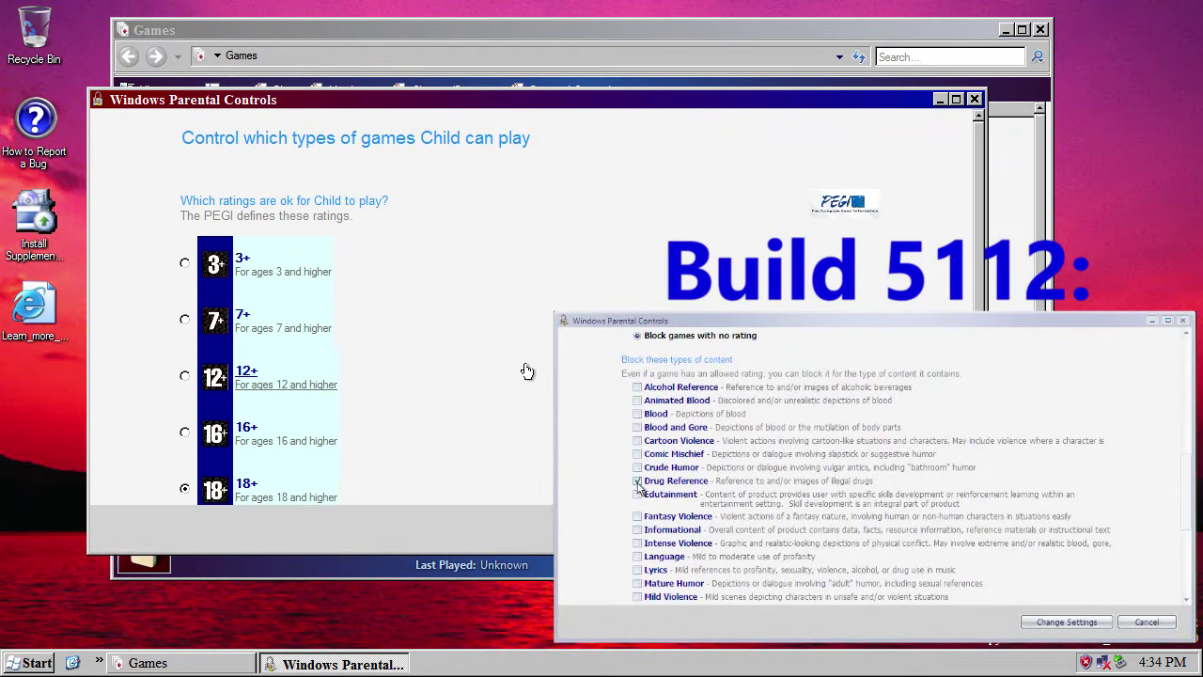
pyautogui.scroll(-2, 306, 331)
pyautogui.click(185, 319)
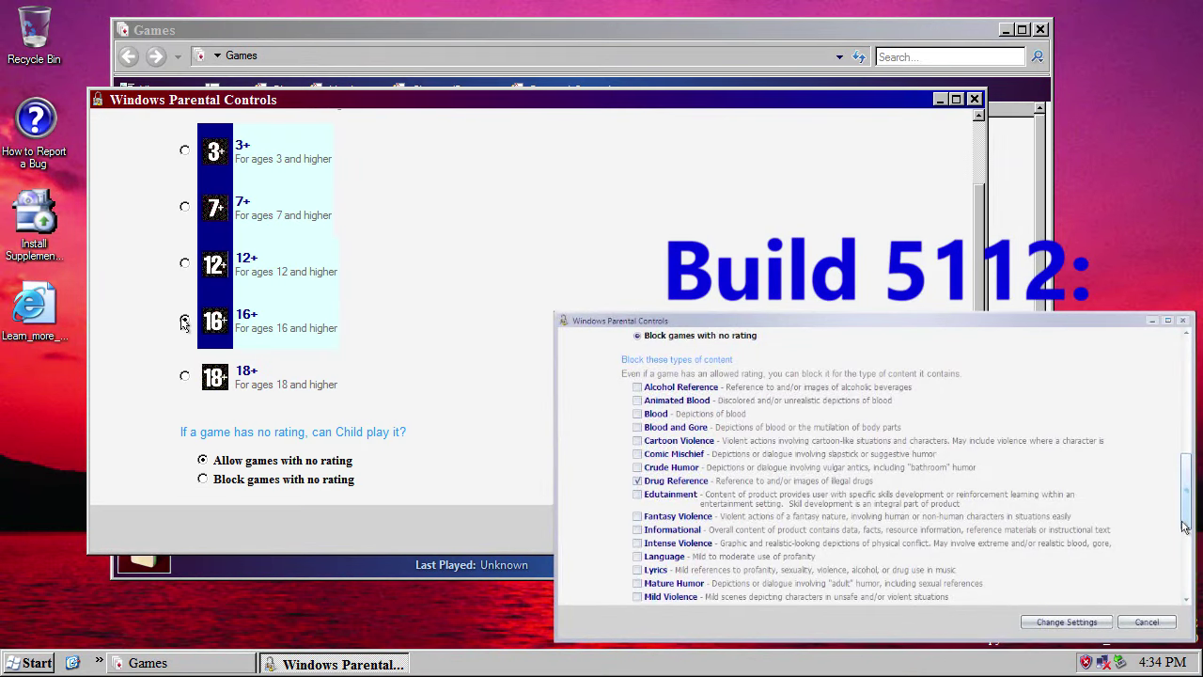
pyautogui.click(202, 479)
pyautogui.scroll(-2, 202, 480)
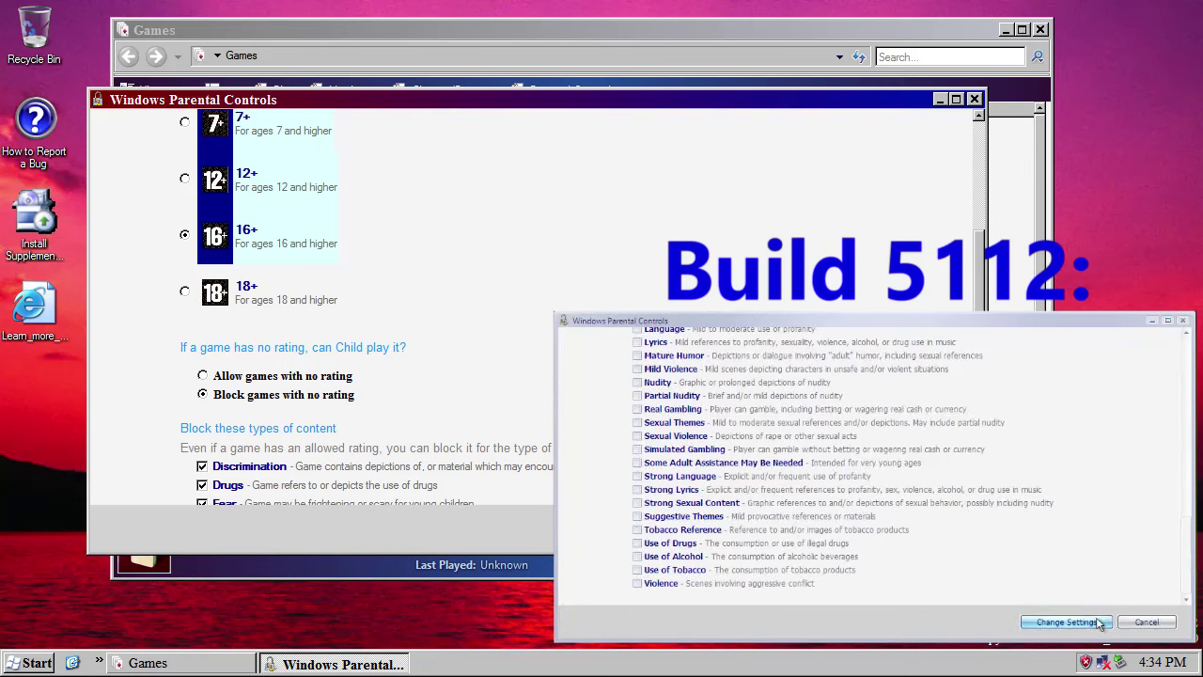
pyautogui.click(202, 473)
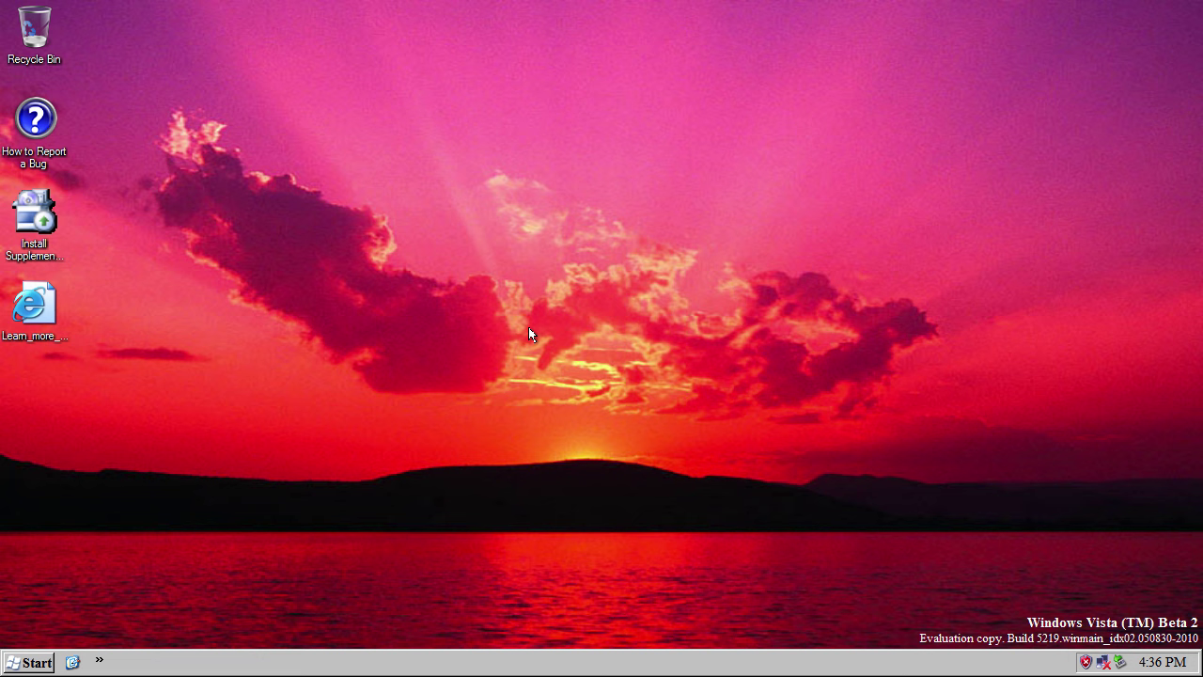
# - Log off Windows from the Start menu
pyautogui.click(38, 661)
pyautogui.click(257, 638)
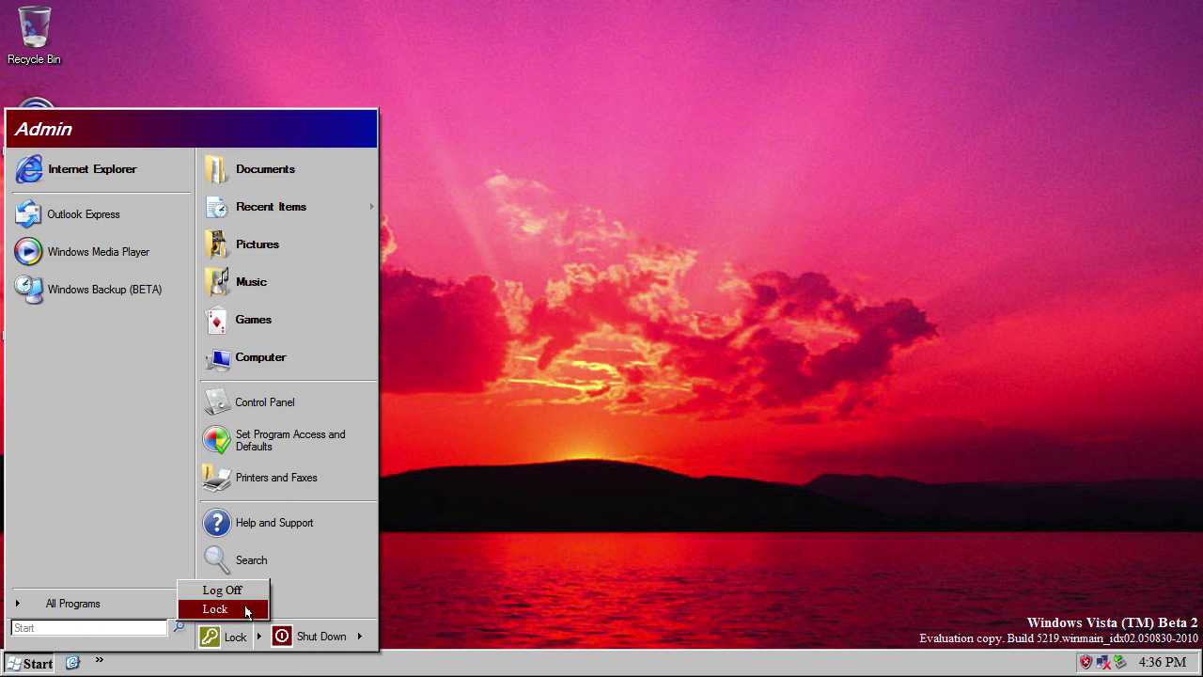